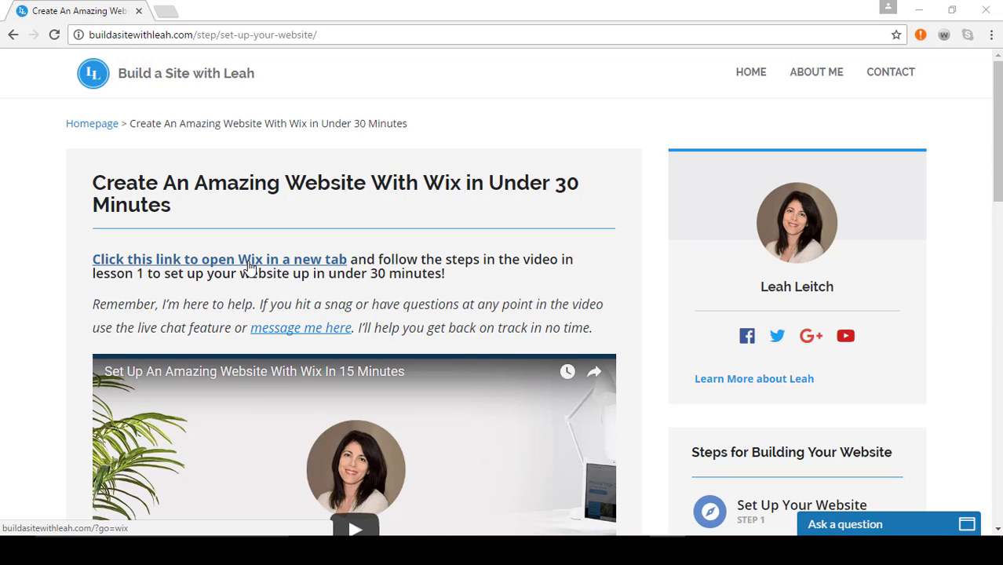
Open the Wix site from the tutorial page's link and log in to the existing account
click(250, 267)
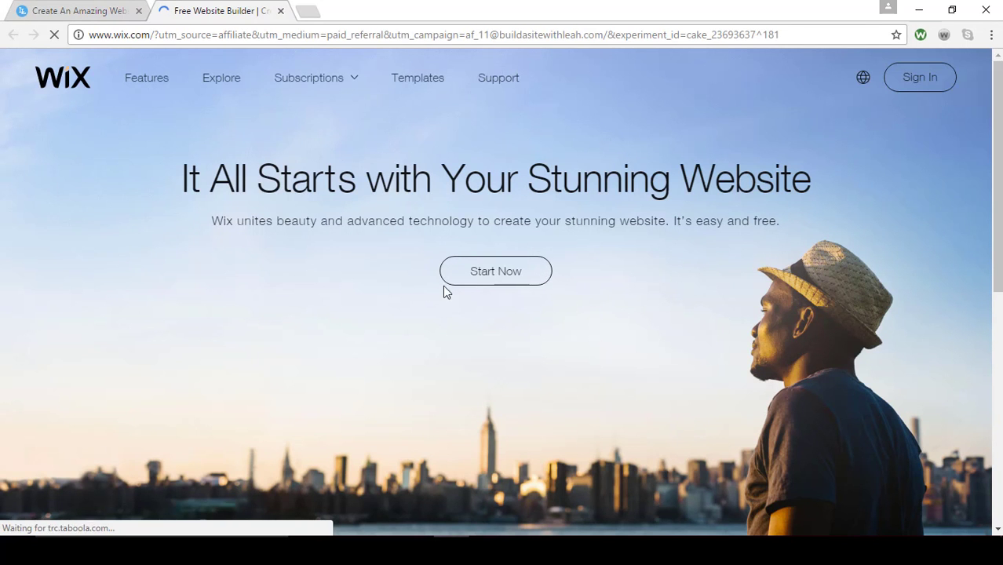
click(508, 271)
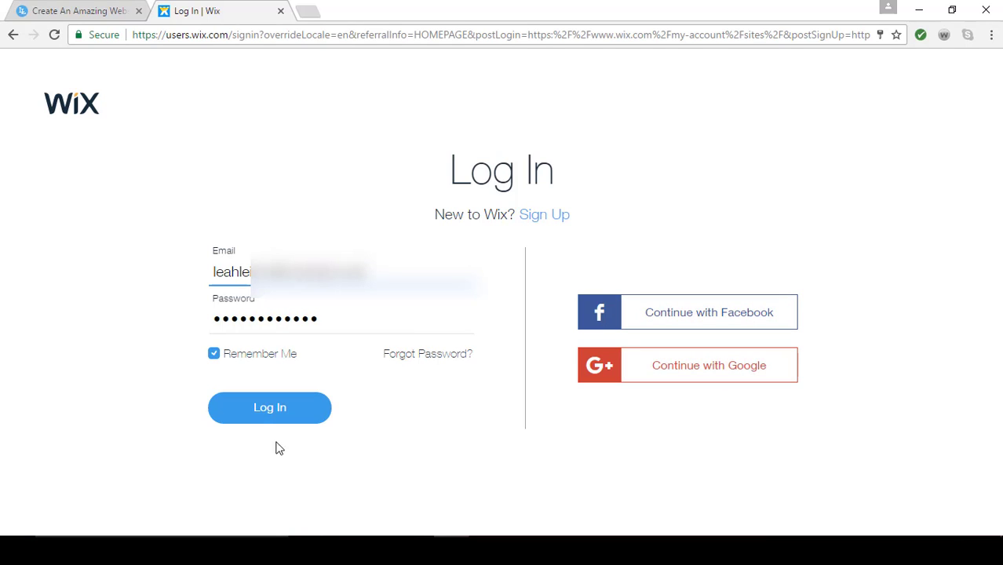
click(258, 419)
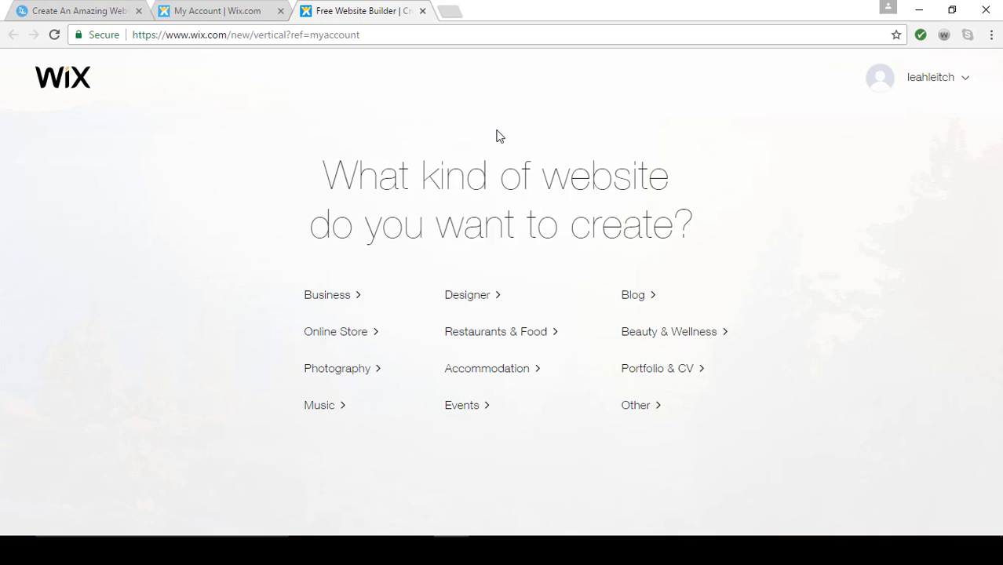
Choose Business as the kind of website and start creating it with the Wix Editor
click(332, 305)
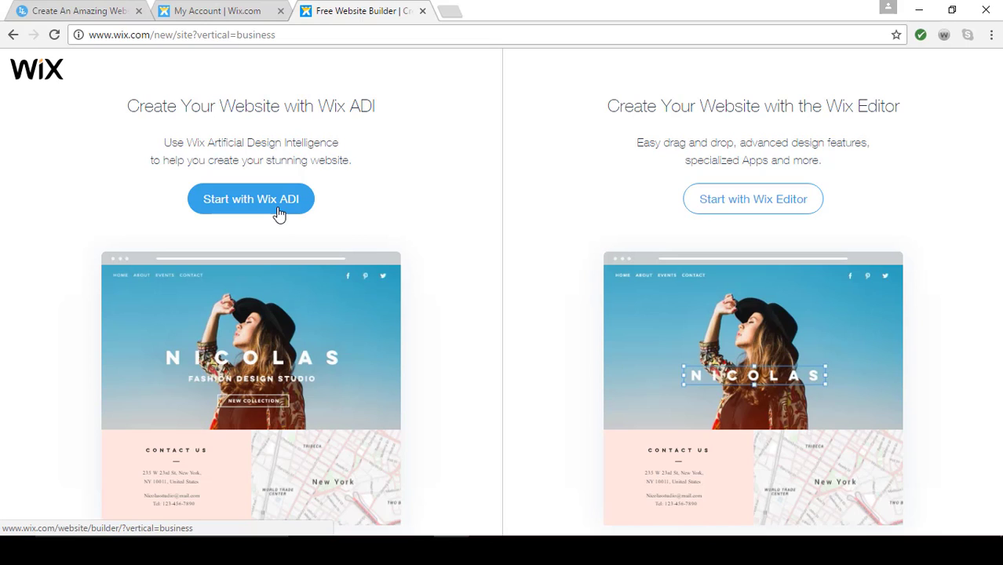
click(734, 205)
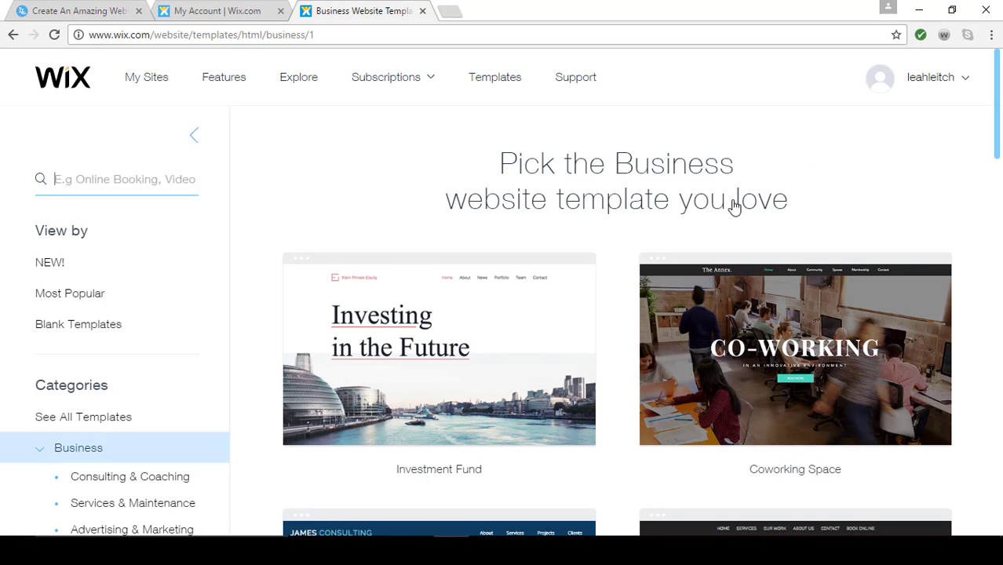
Browse the business website templates along with the available pages and categories
mouse_move(736, 338)
scroll(736, 338, down, 1)
scroll(736, 338, down, 7)
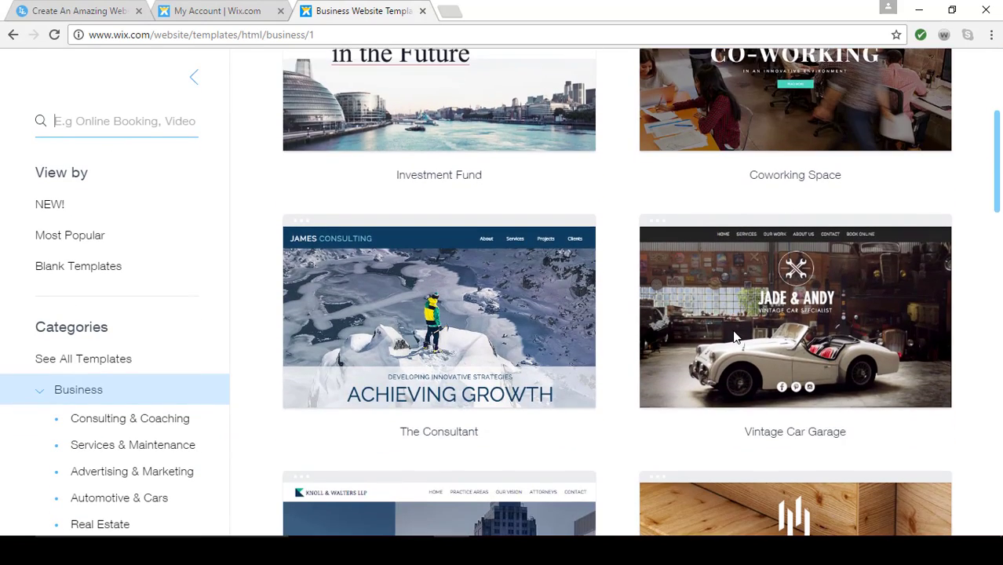
scroll(734, 333, down, 7)
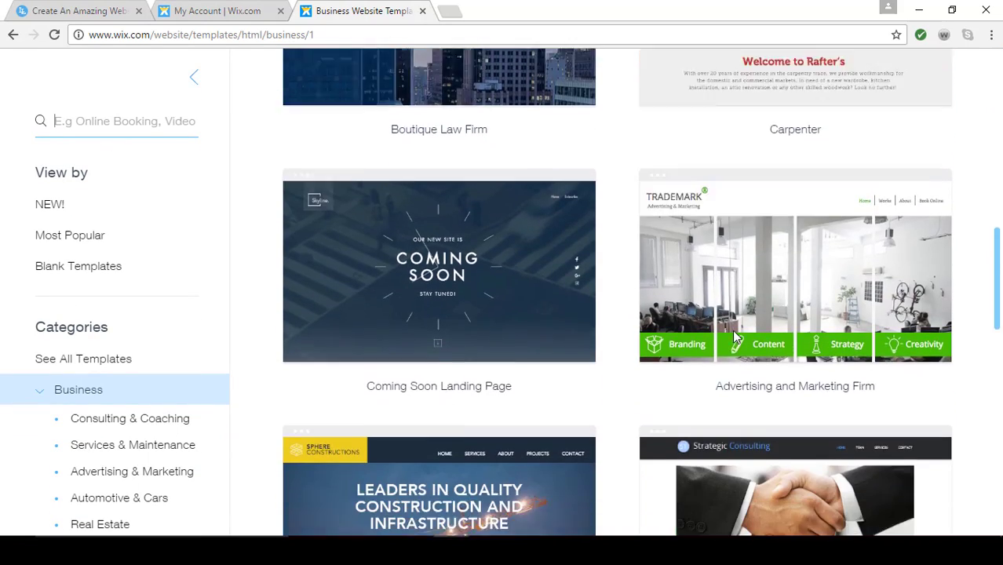
scroll(735, 336, down, 3)
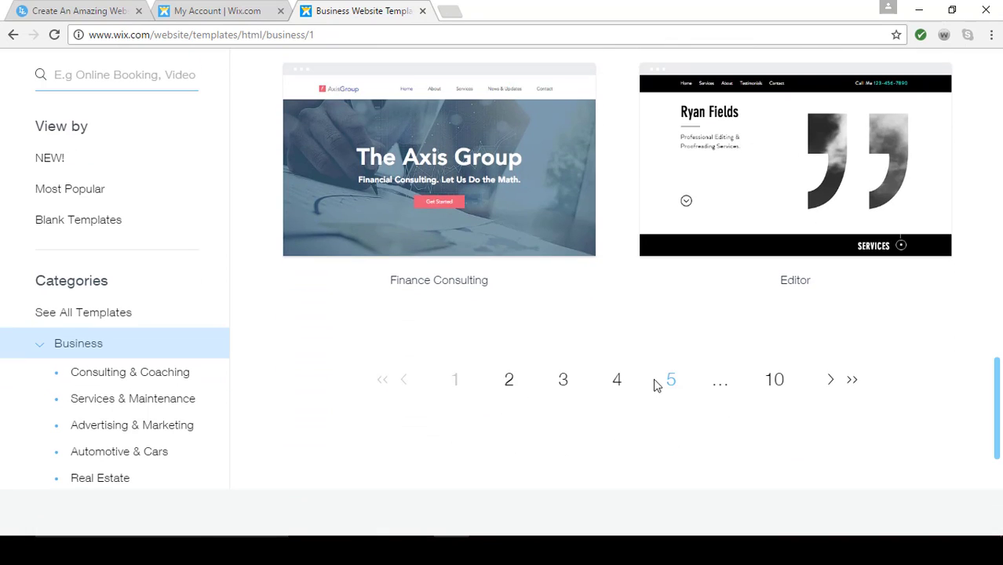
scroll(604, 357, up, 3)
scroll(584, 361, up, 15)
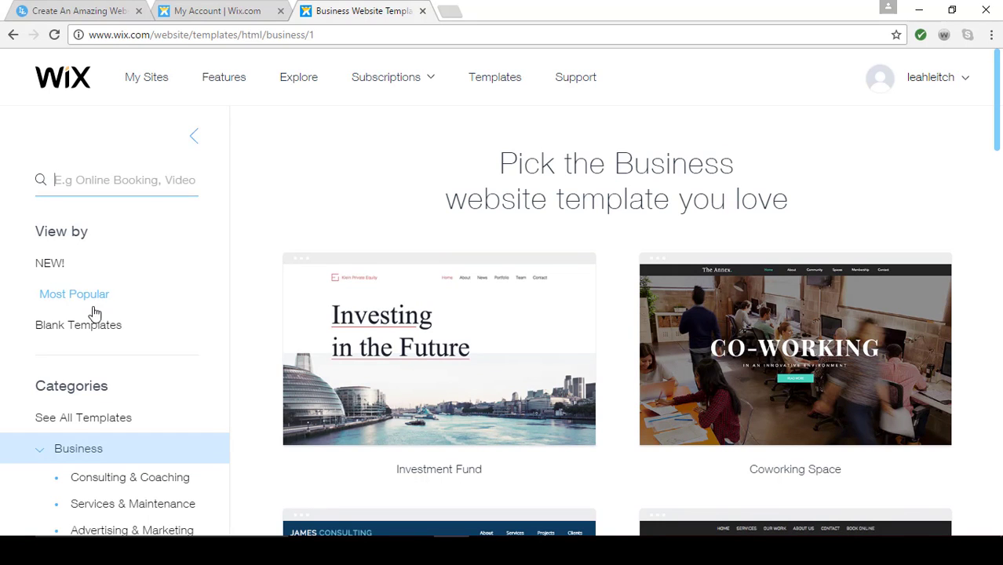
scroll(78, 397, down, 8)
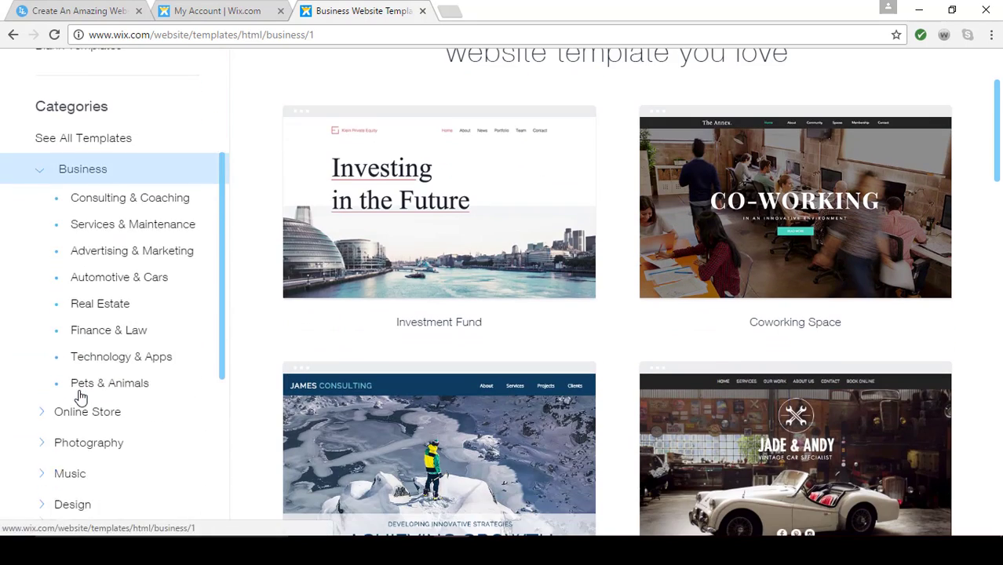
scroll(80, 397, up, 6)
scroll(570, 421, up, 2)
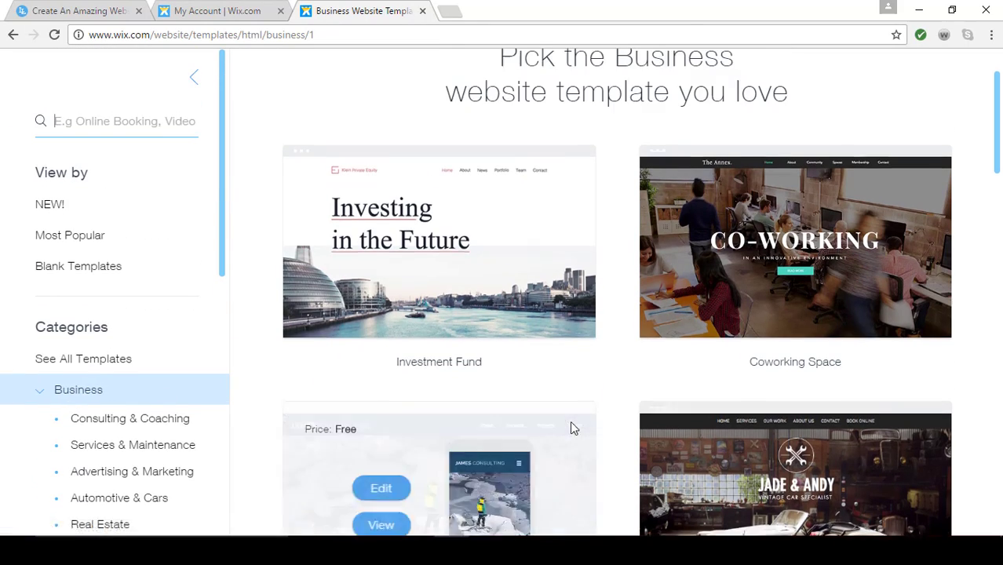
Preview the Vintage Car Garage template, look through its page and About Us section, and close the preview
scroll(570, 421, down, 4)
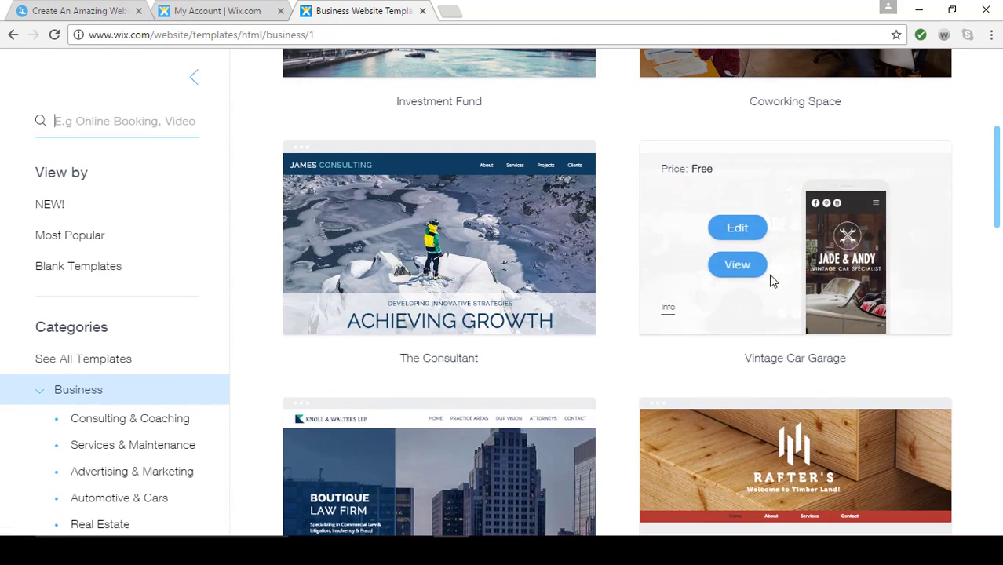
click(743, 268)
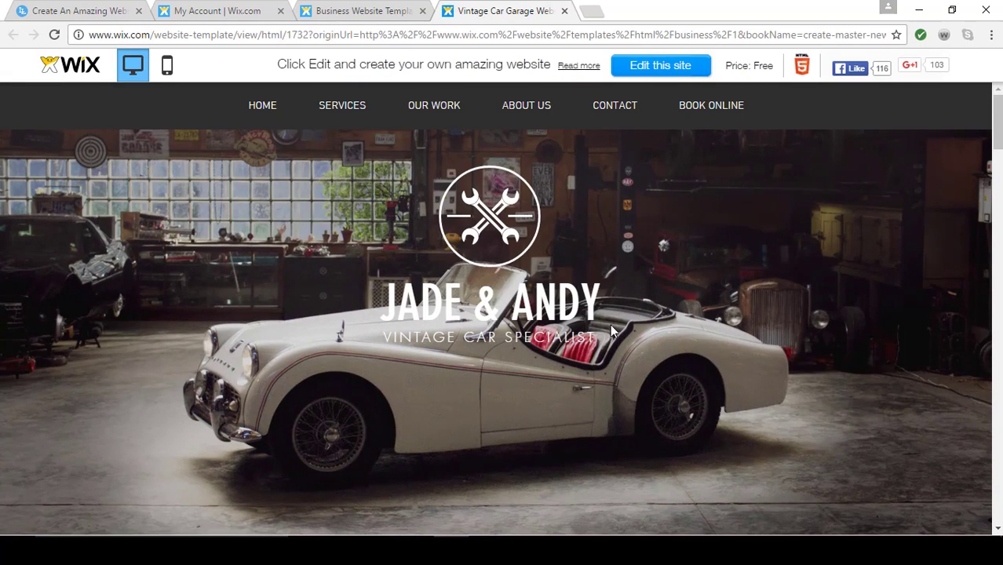
scroll(615, 336, down, 10)
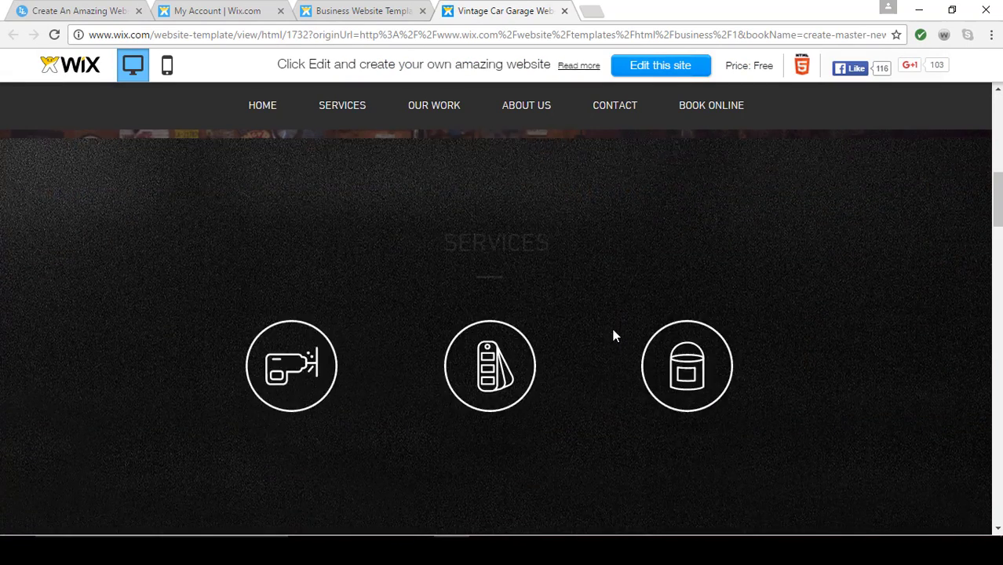
scroll(615, 336, down, 10)
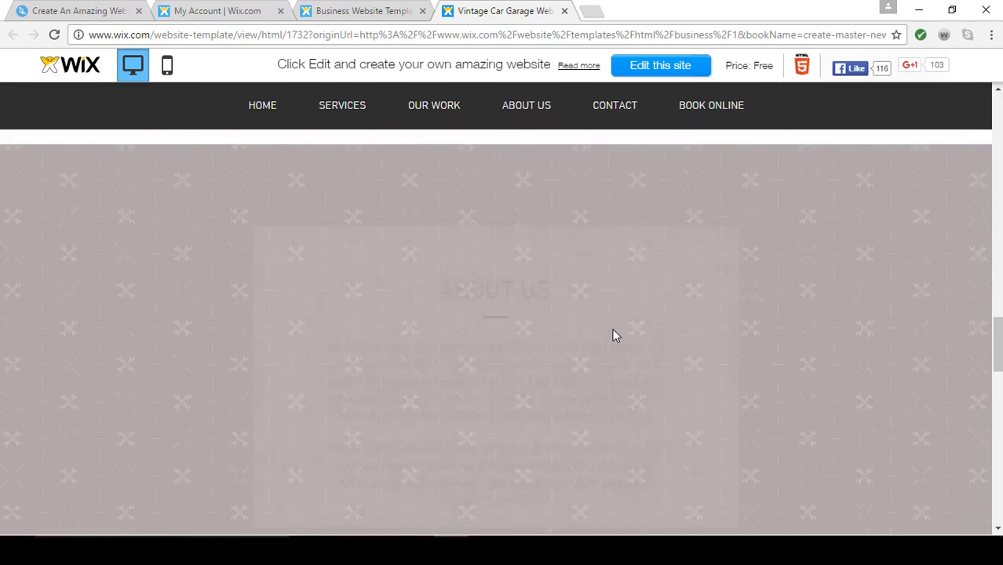
scroll(615, 336, down, 10)
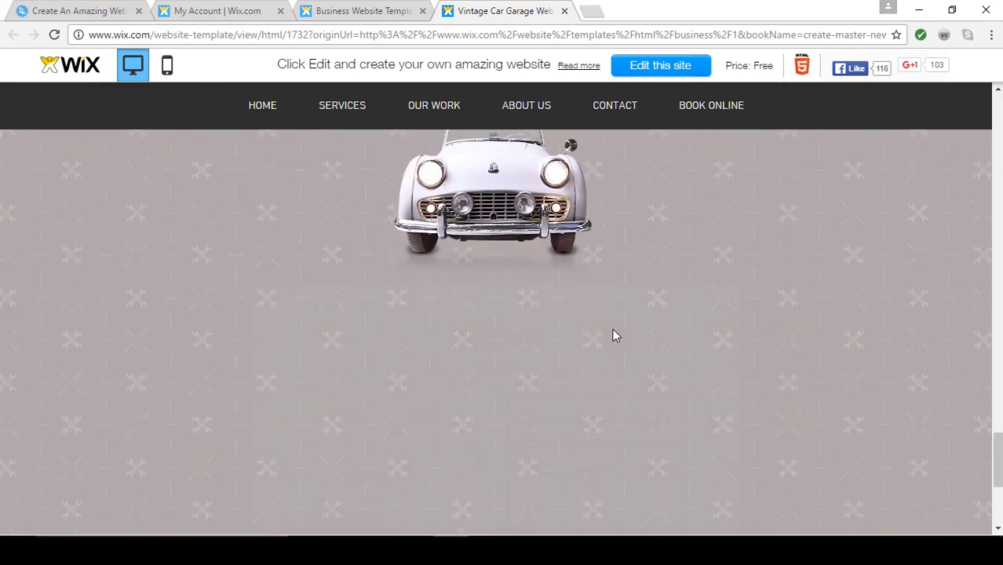
scroll(615, 336, up, 10)
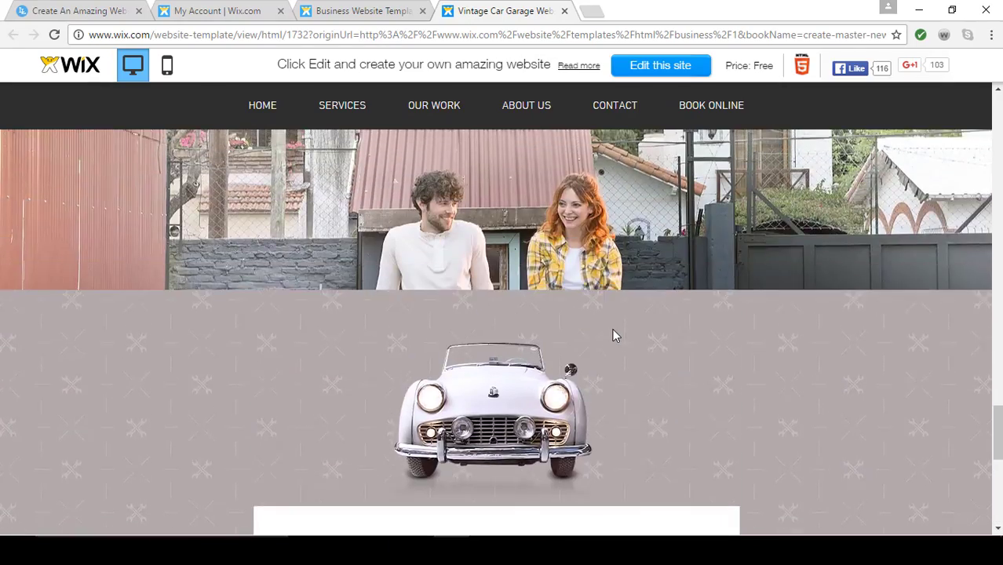
scroll(615, 336, up, 10)
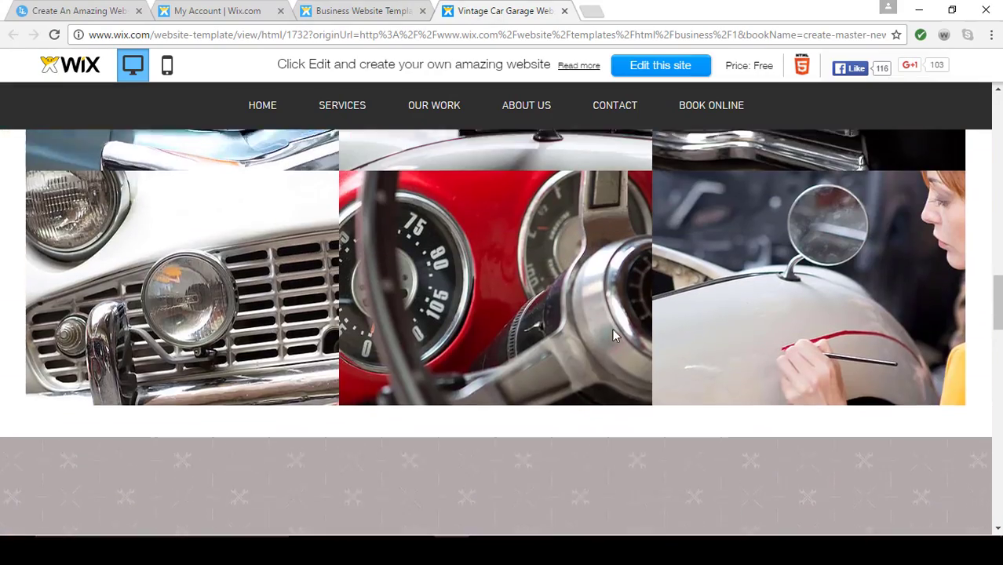
scroll(615, 337, up, 10)
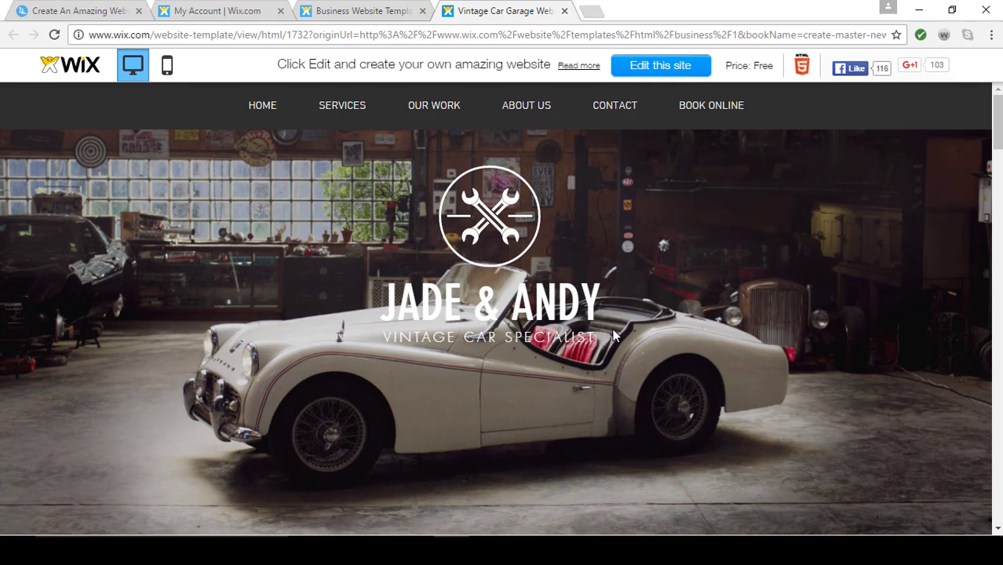
click(523, 110)
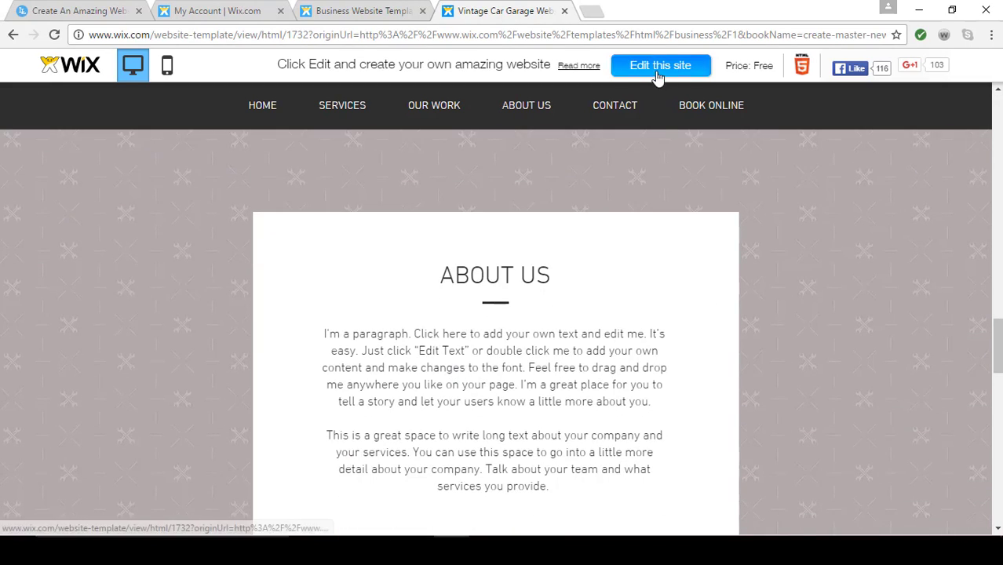
click(565, 11)
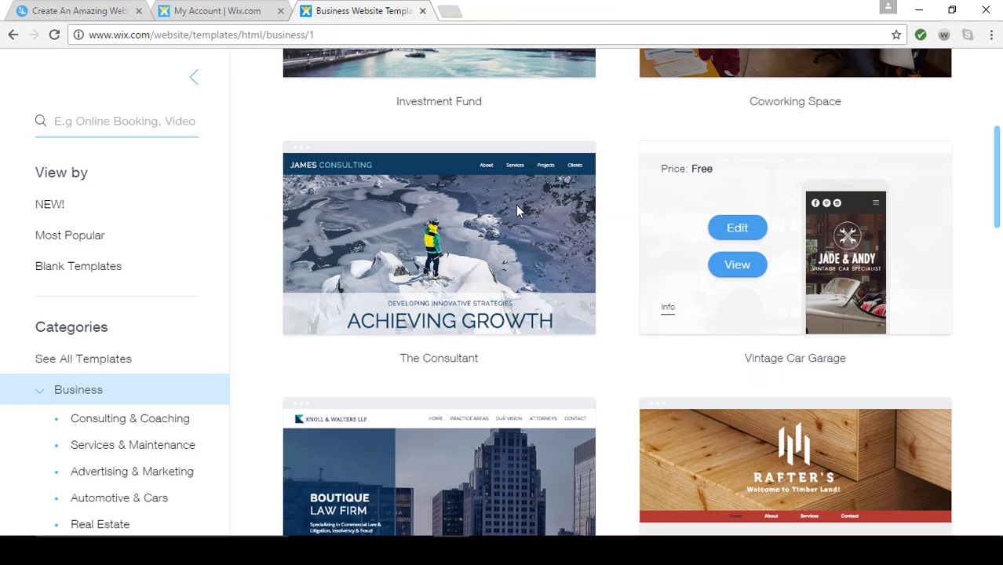
List the most popular templates and open the Vegetarian Restaurant template for editing
scroll(575, 331, up, 5)
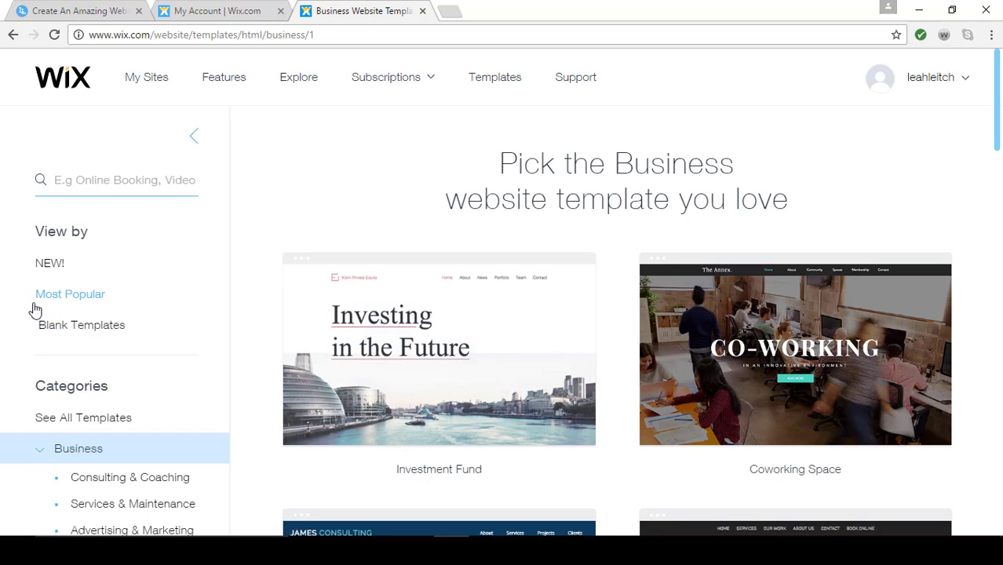
click(61, 303)
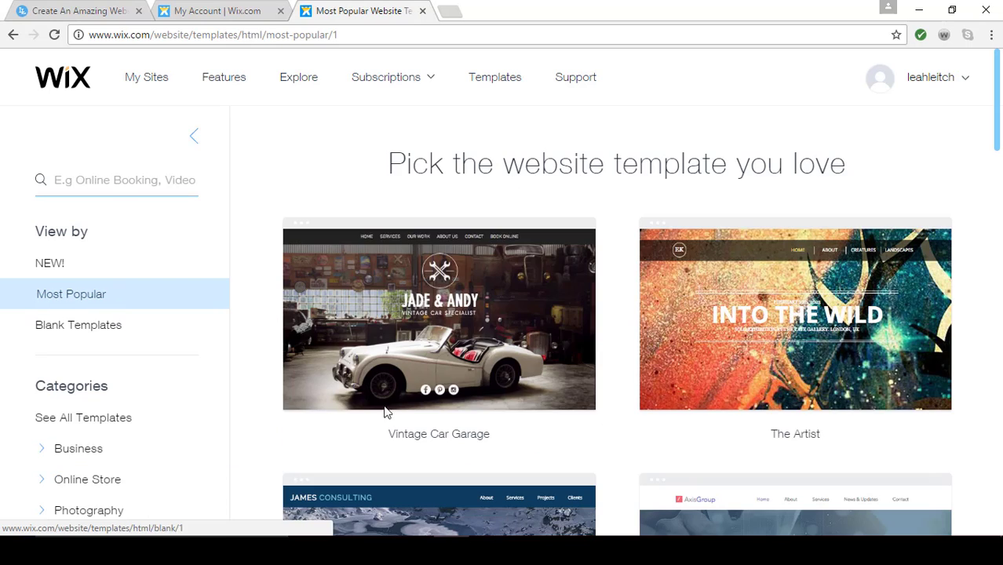
scroll(417, 437, down, 2)
scroll(417, 437, down, 9)
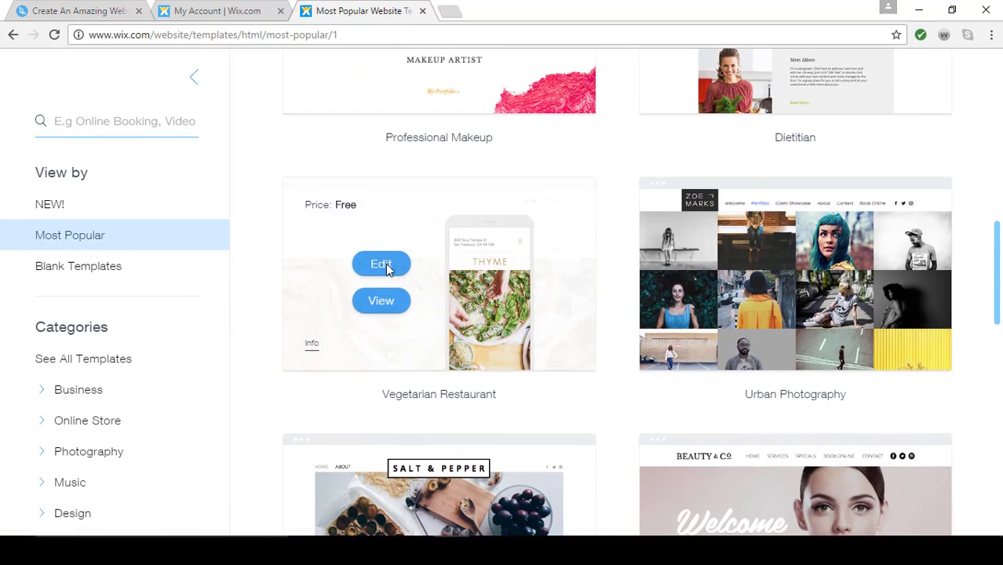
click(386, 265)
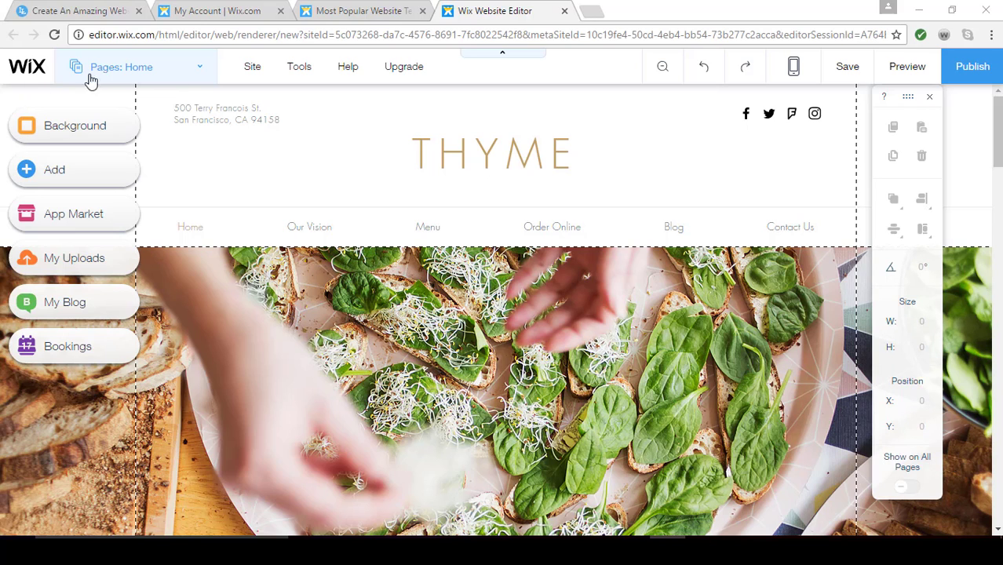
Look at the list of the site's pages and close it again
click(201, 78)
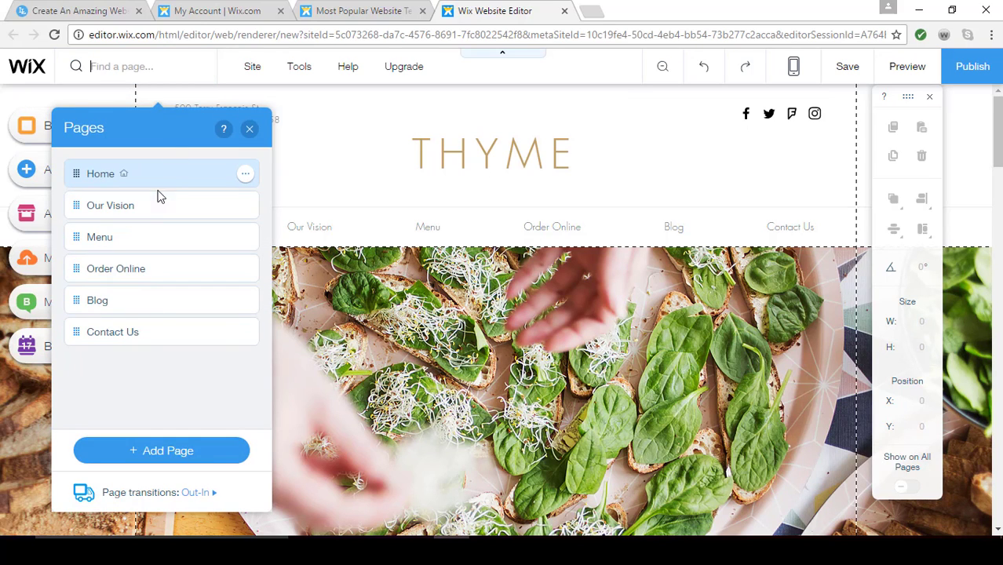
drag(168, 215, 65, 198)
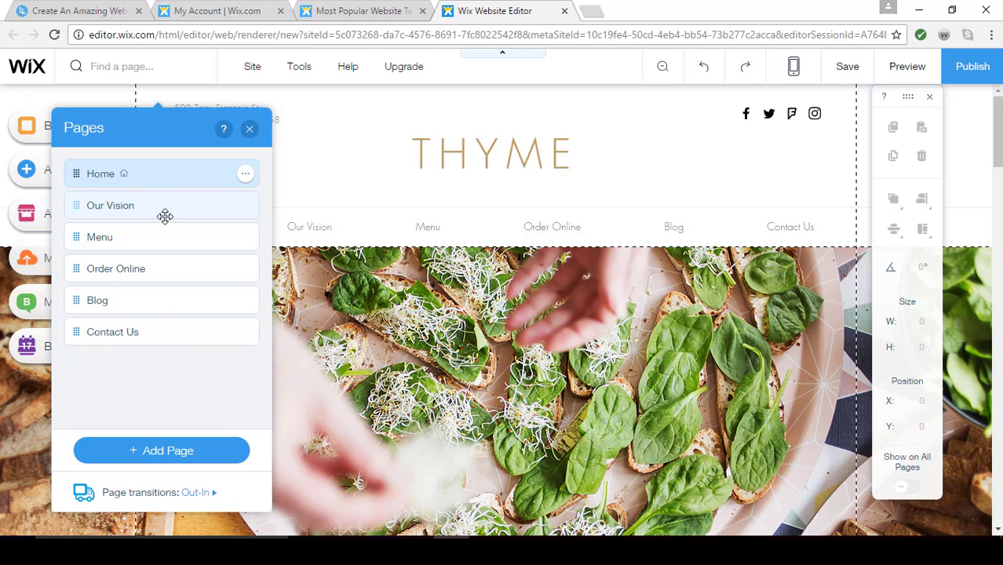
click(249, 129)
Hide the editor's Toolbar and show it again
mouse_move(253, 78)
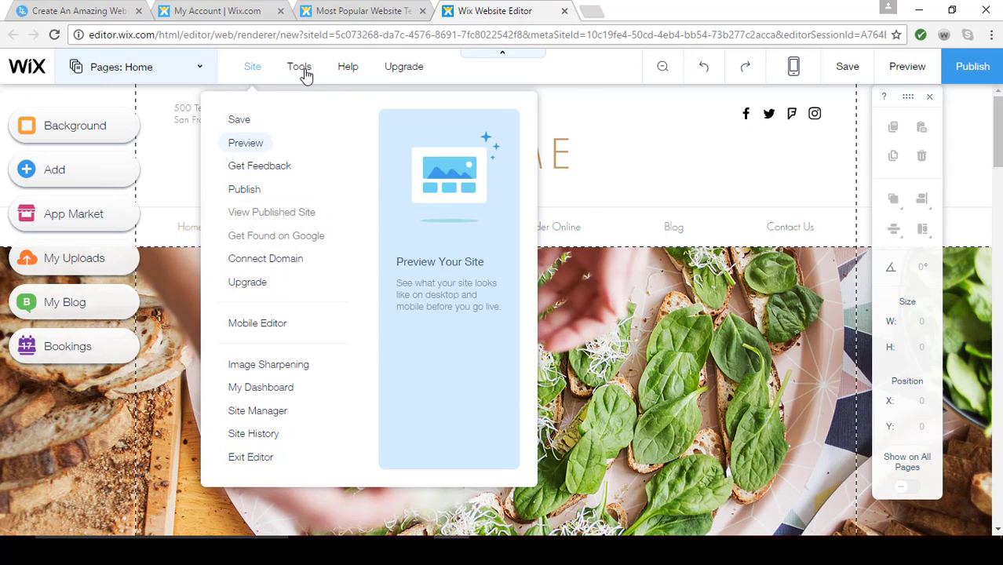
mouse_move(302, 72)
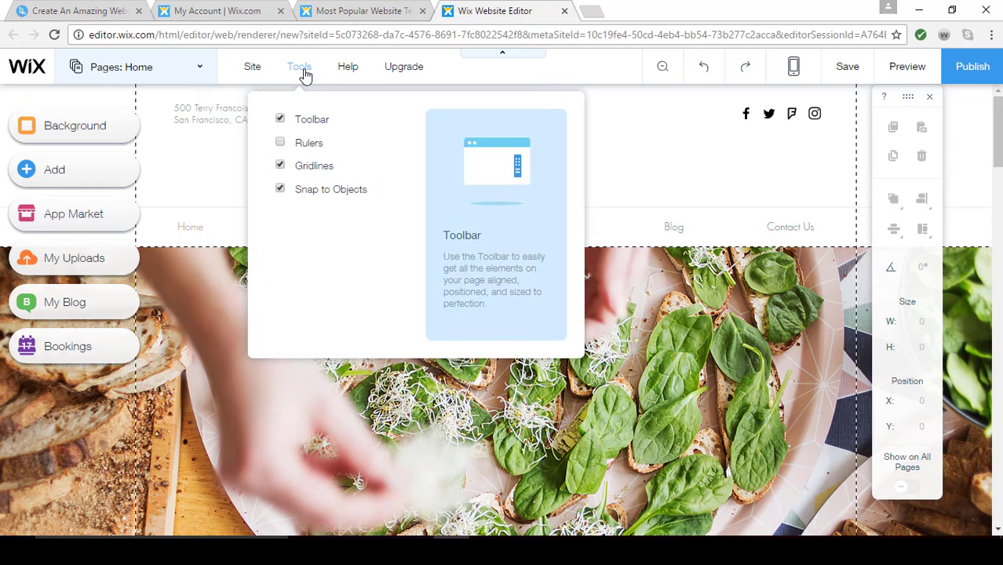
click(281, 122)
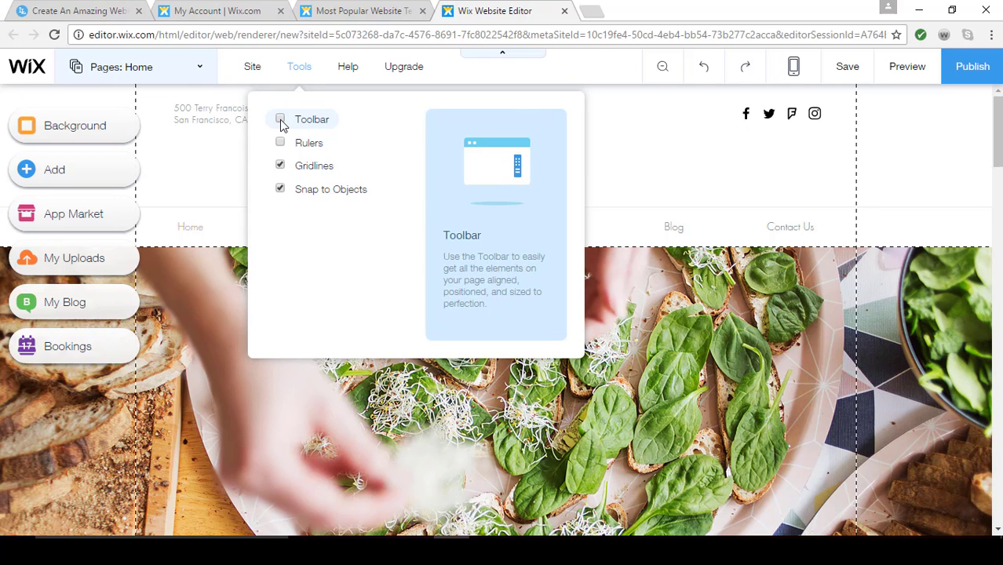
click(281, 121)
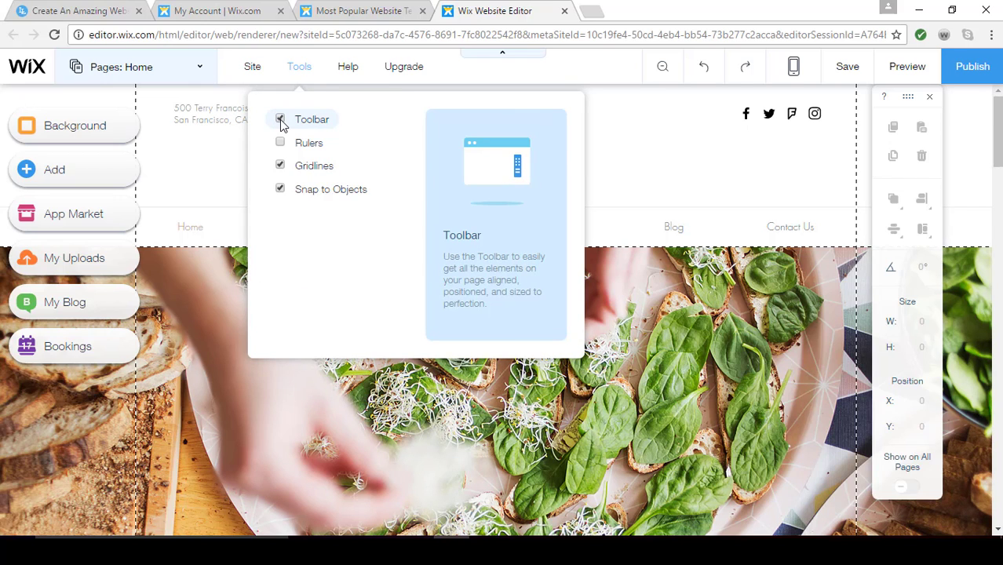
mouse_move(355, 75)
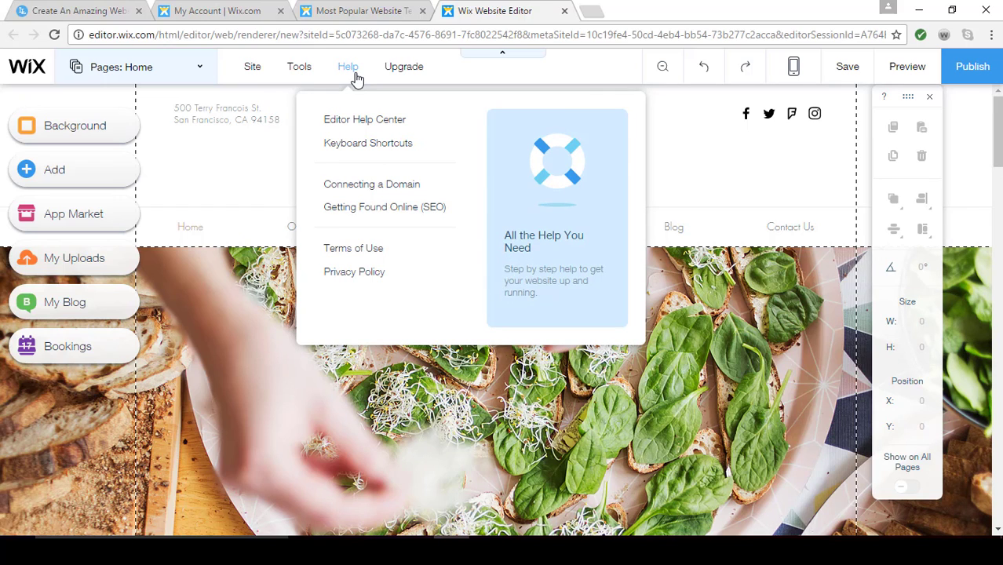
mouse_move(405, 74)
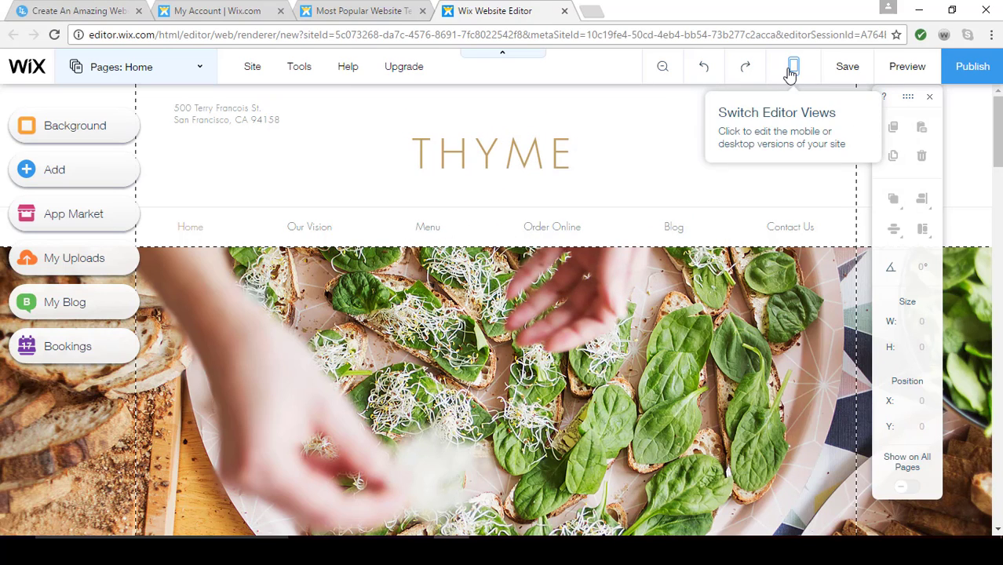
mouse_move(790, 75)
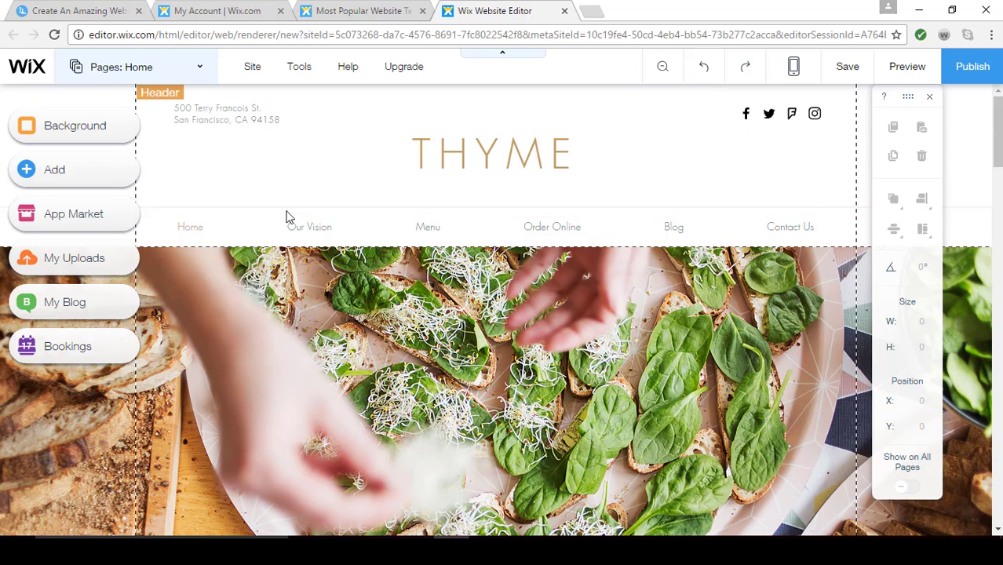
Replace the THYME site title in the header with "Splendid Cafe"
click(606, 194)
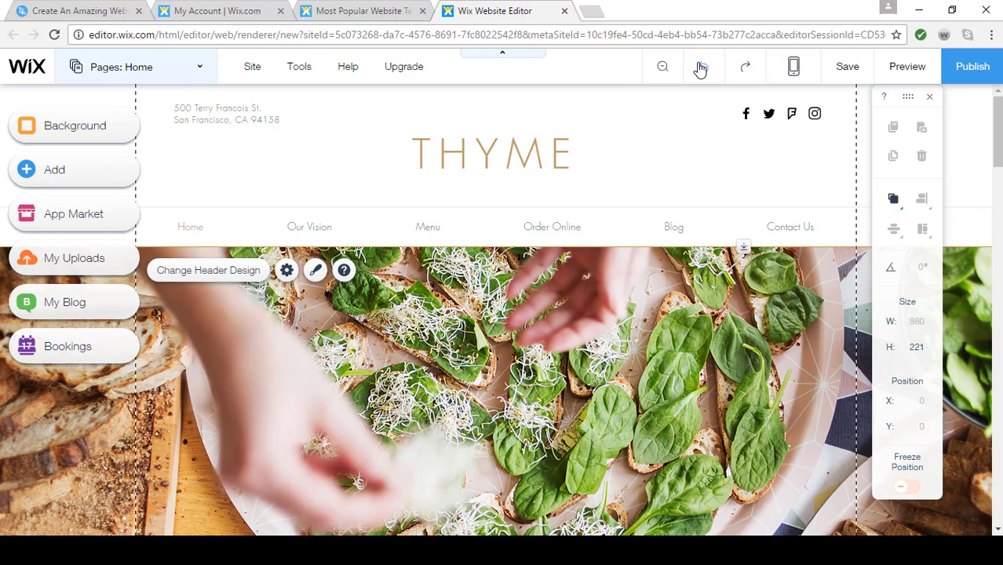
click(530, 153)
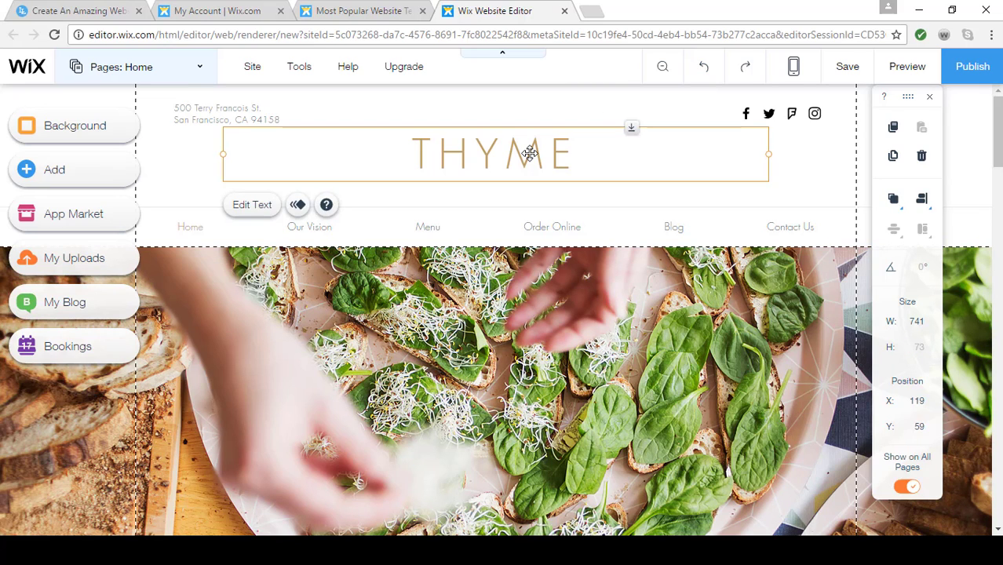
click(253, 208)
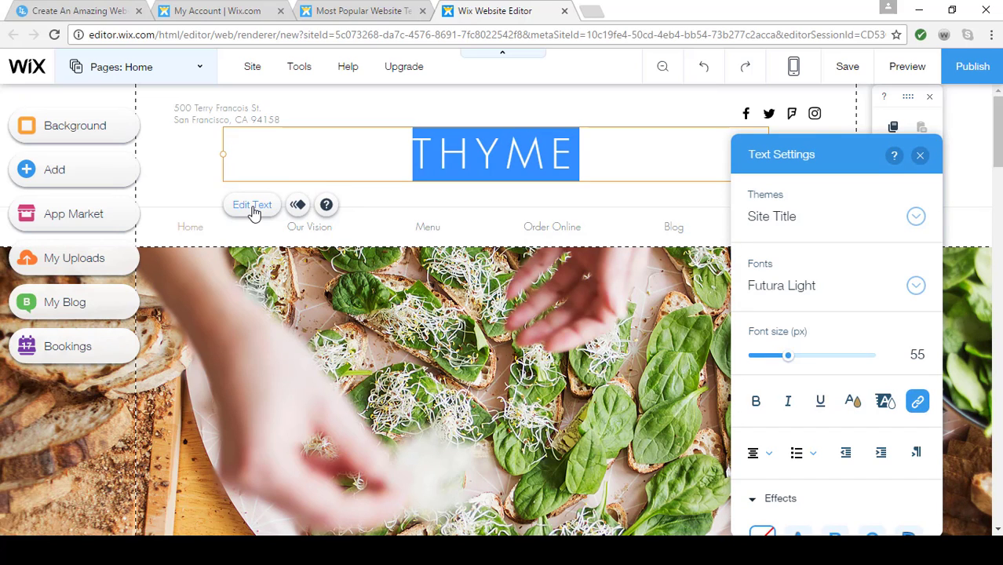
text(Splendid Ca)
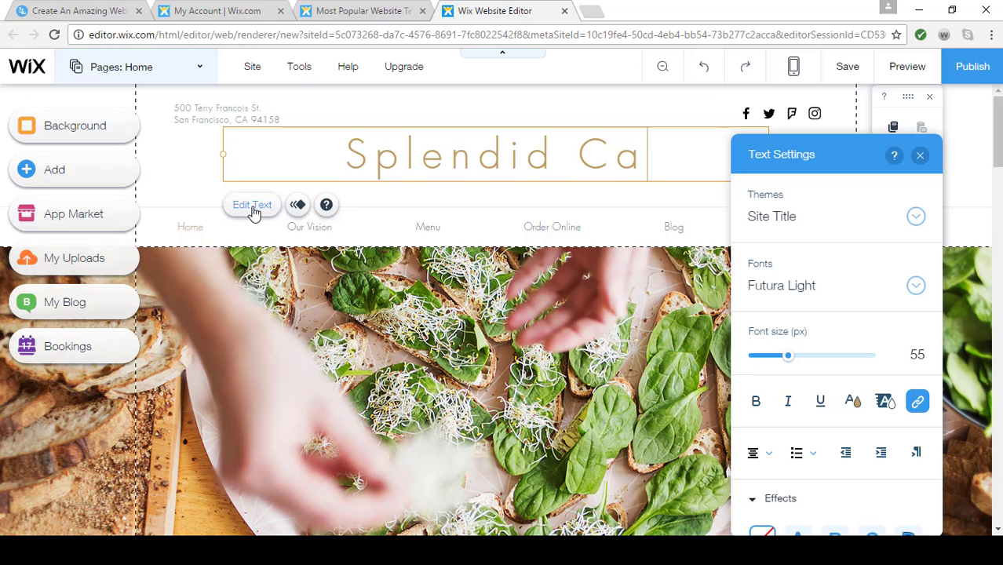
text(fe)
Change the font of the whole "Splendid Cafe" title to Libre Baskerville
drag(667, 163, 267, 183)
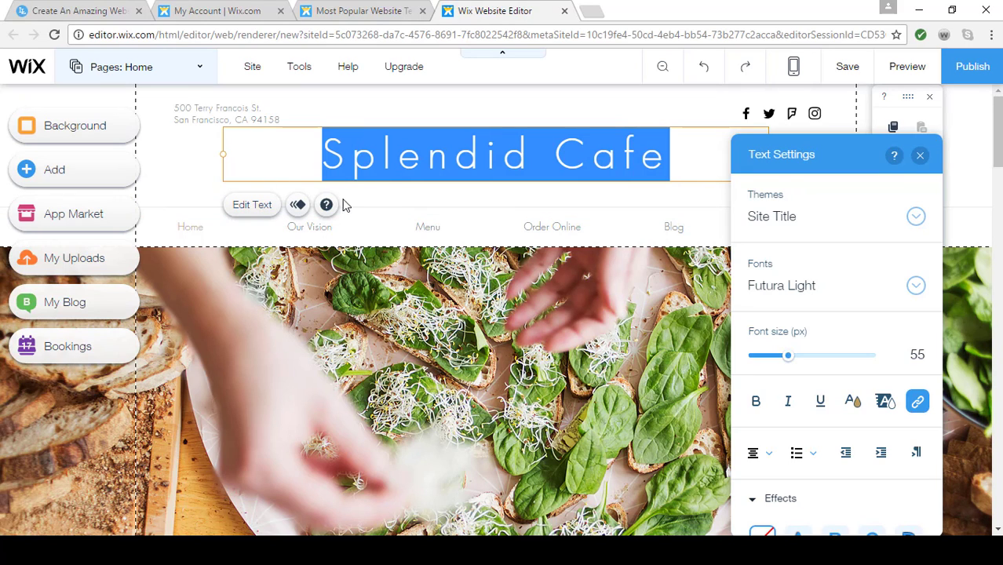
click(917, 288)
scroll(880, 367, down, 5)
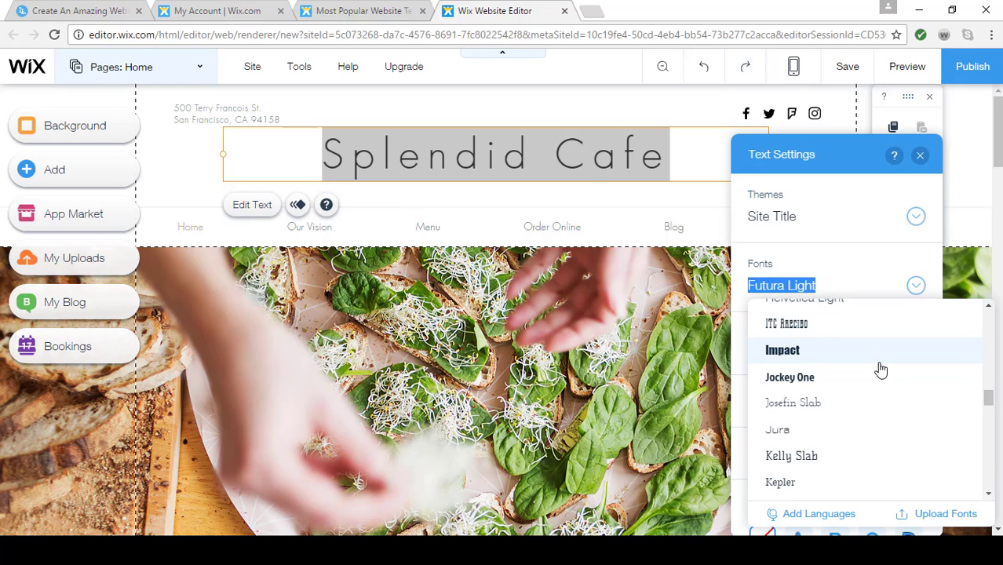
scroll(881, 367, down, 3)
scroll(880, 367, up, 2)
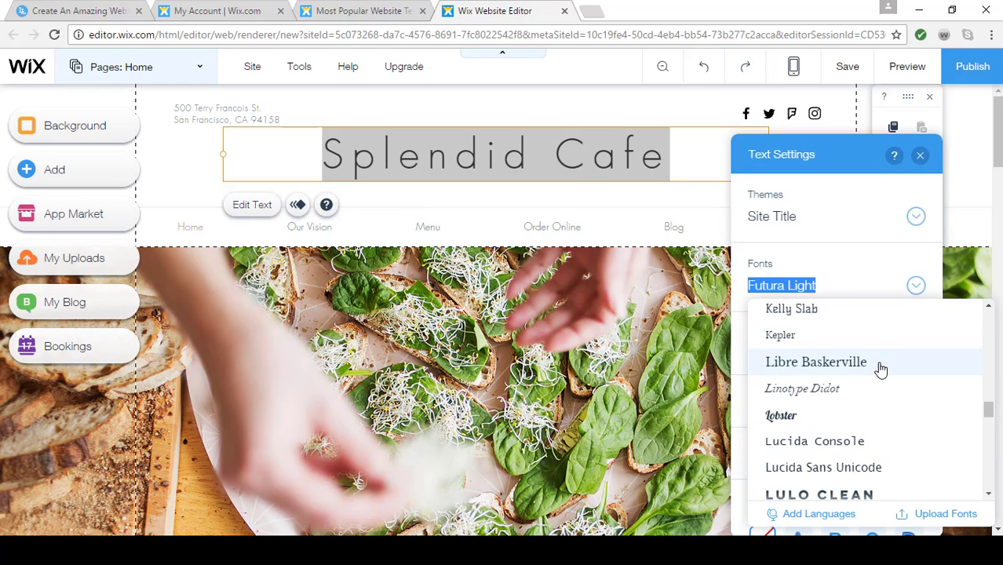
click(839, 363)
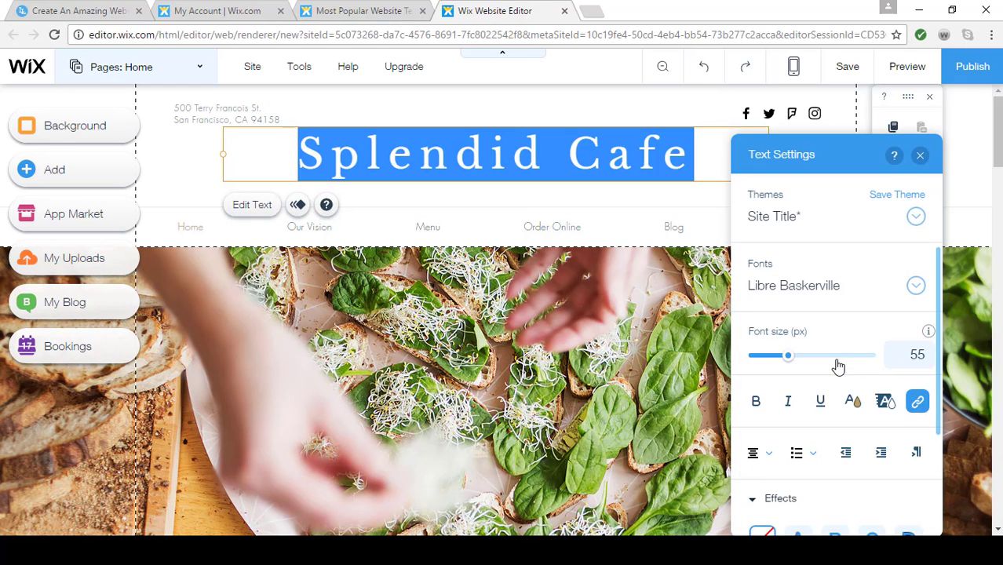
Set the title's font size to 60 px, look at the text color options, and finish editing the title
click(786, 358)
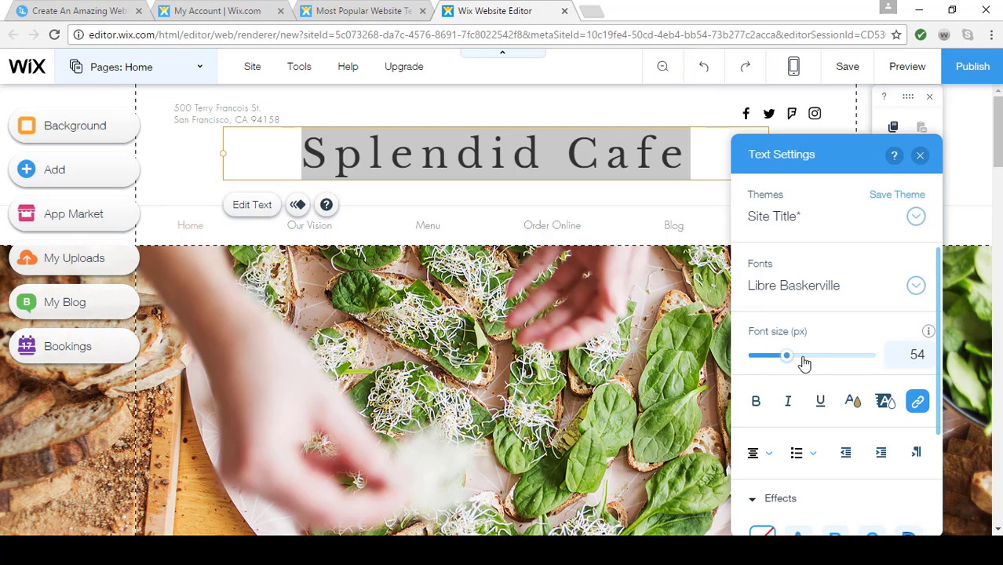
mouse_move(805, 362)
mouse_down()
mouse_move(814, 375)
mouse_move(793, 361)
mouse_up()
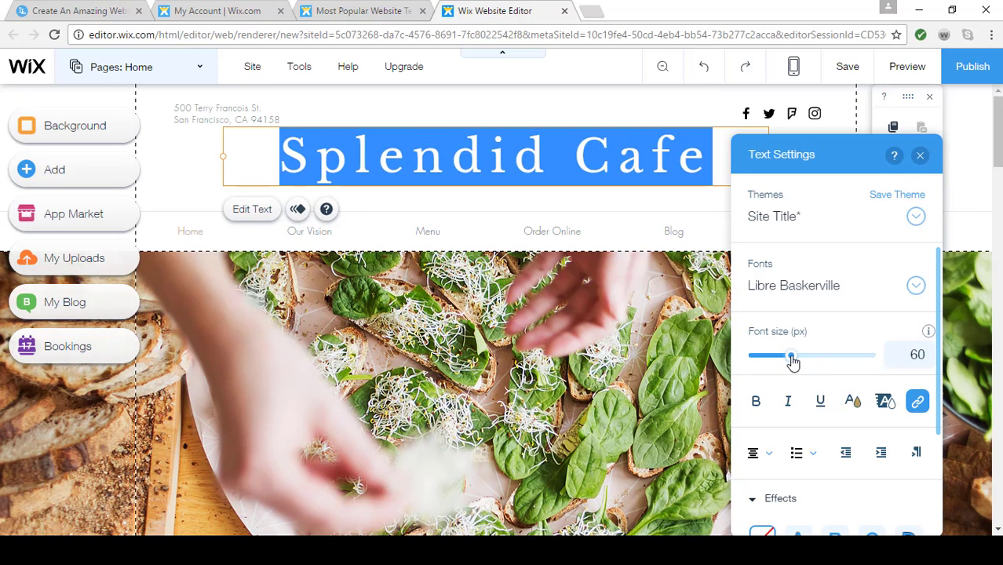
click(853, 406)
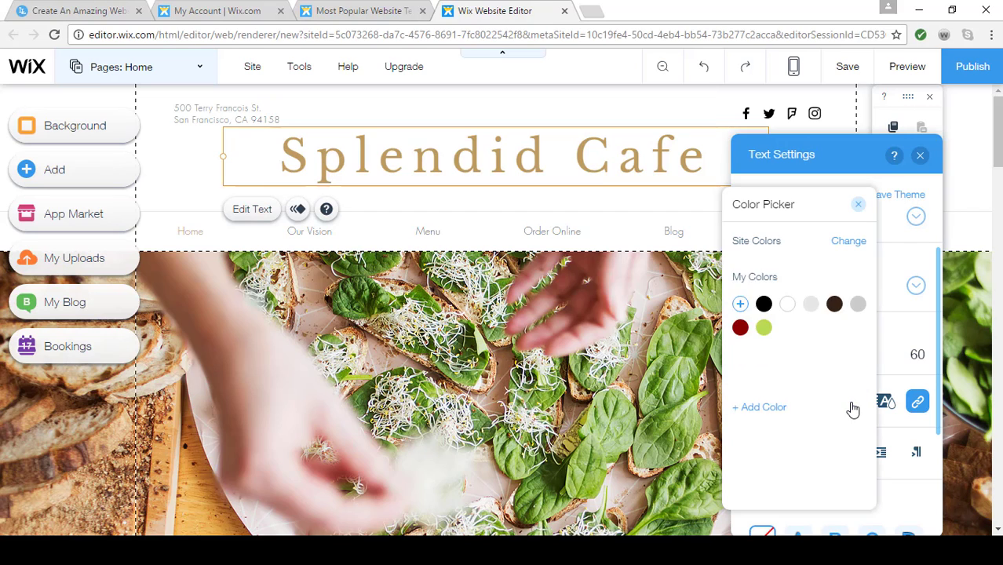
click(859, 205)
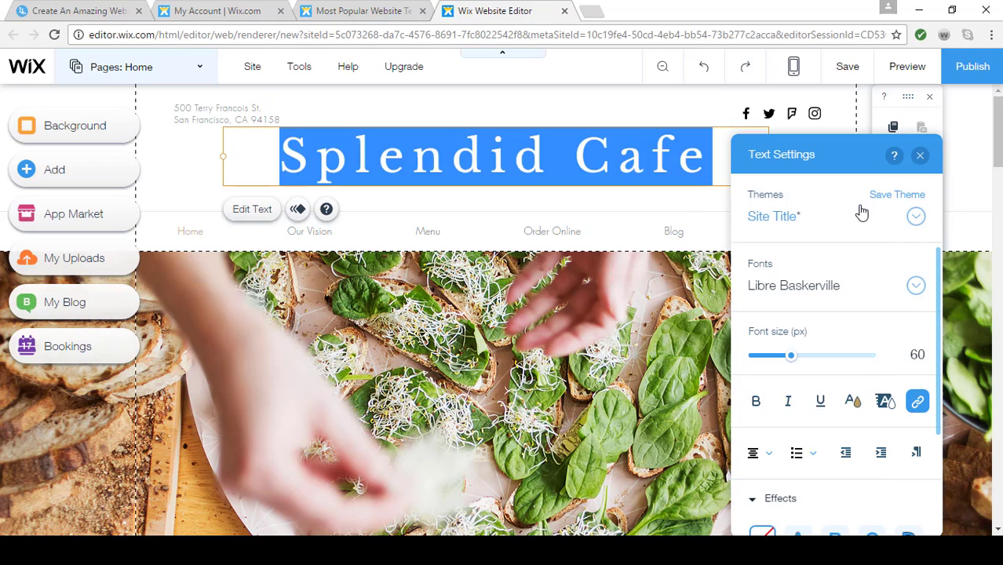
click(920, 157)
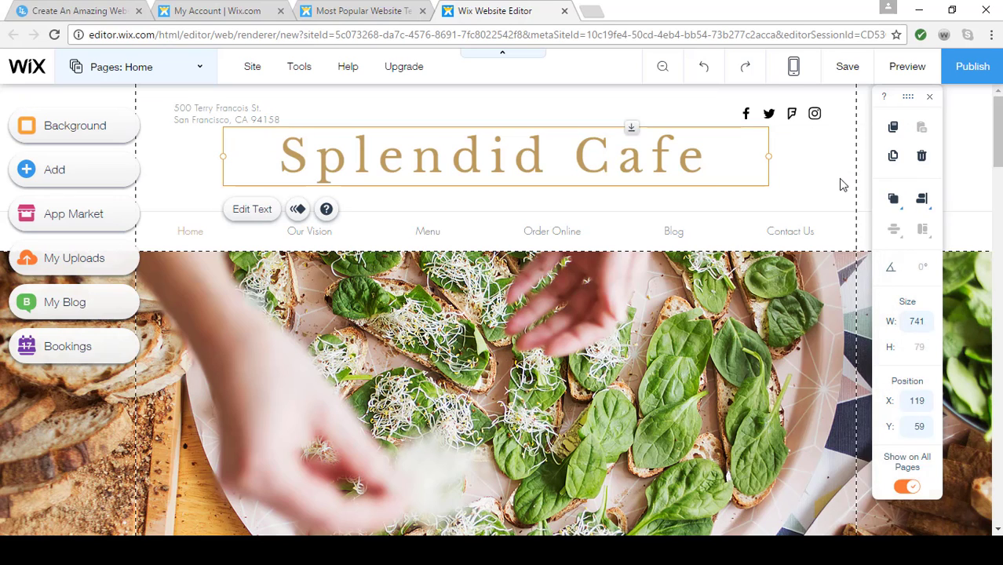
click(840, 181)
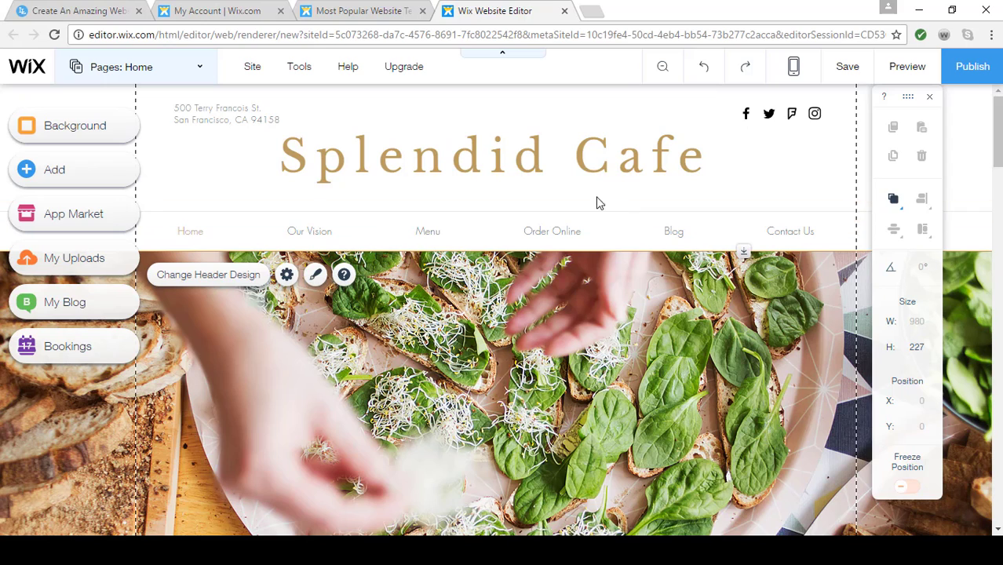
Add a "Beautiful Title" text element to the header just below the site title
click(35, 172)
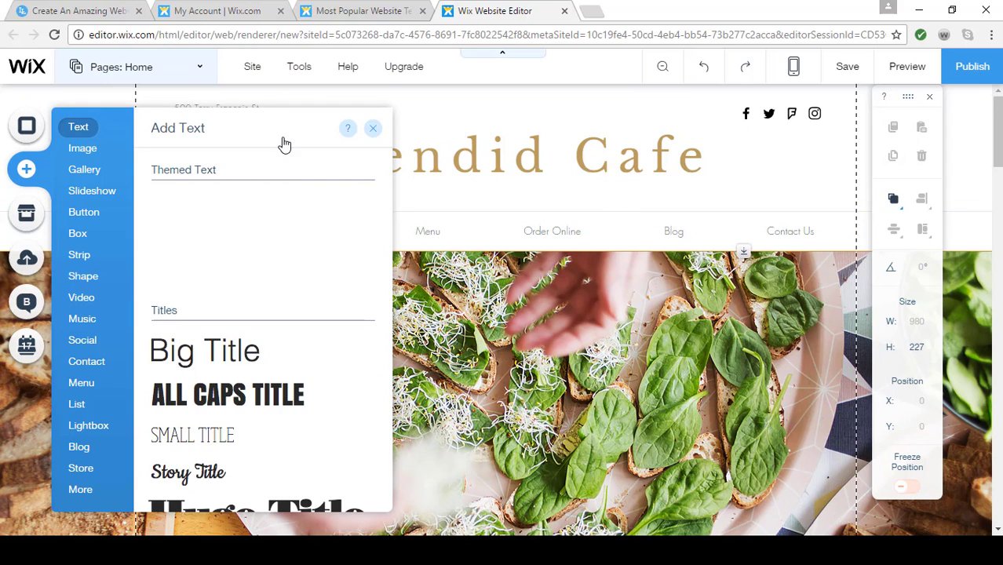
scroll(279, 383, down, 2)
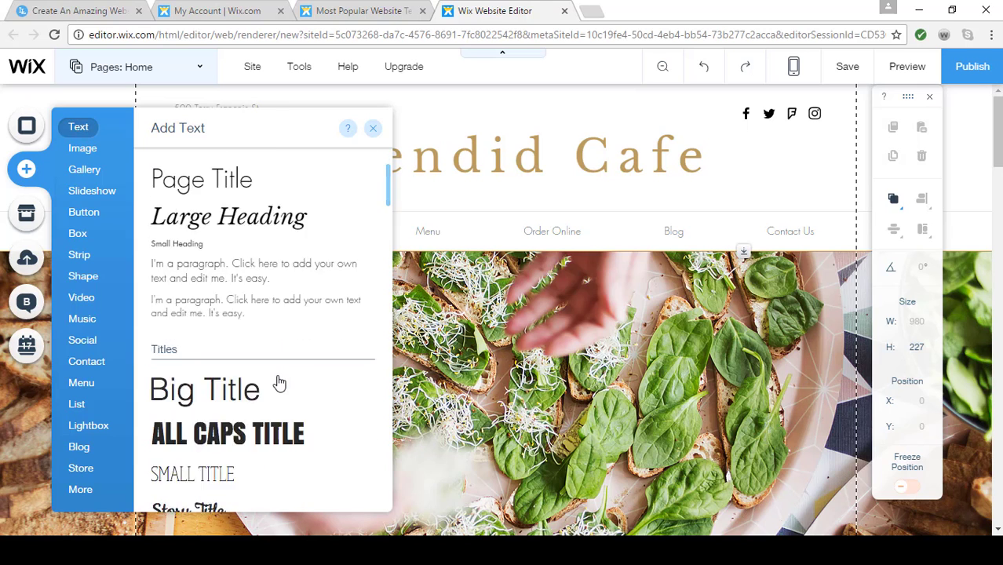
scroll(278, 382, down, 2)
drag(243, 363, 392, 141)
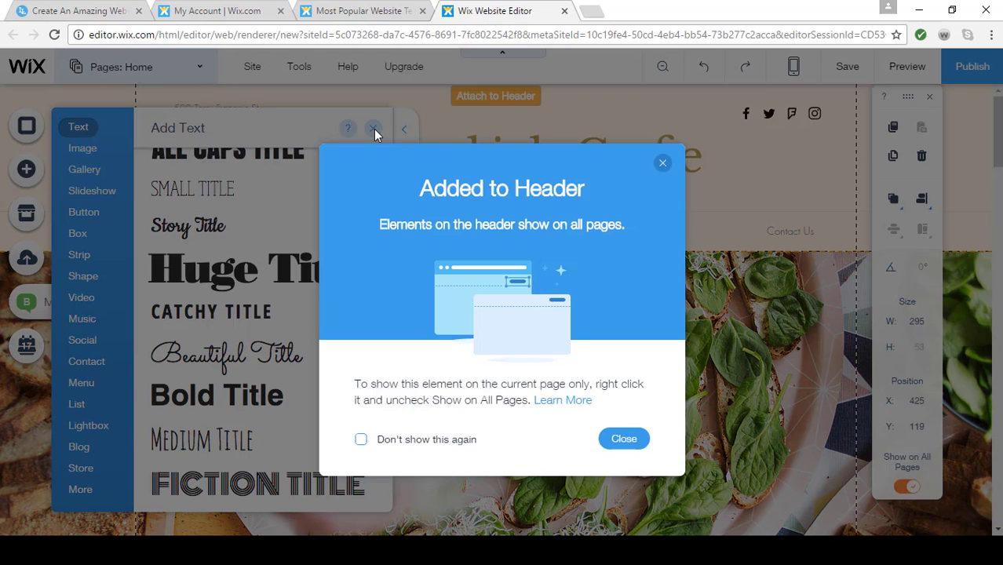
click(663, 162)
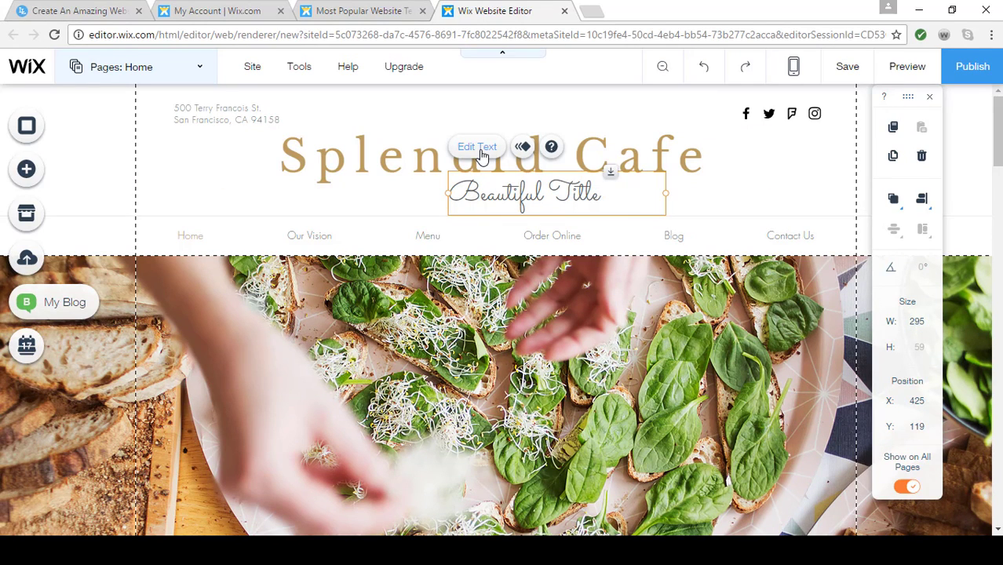
Replace the new text element's wording with the tagline "Sit, Sip, and Enjoy!"
click(477, 147)
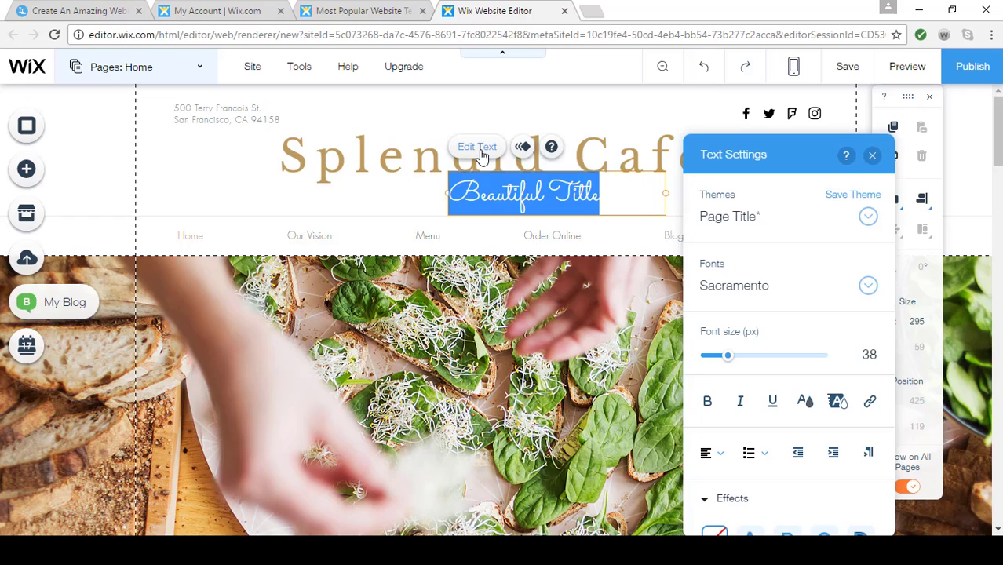
key(BackSpace)
text(S)
key(BackSpace)
key(BackSpace)
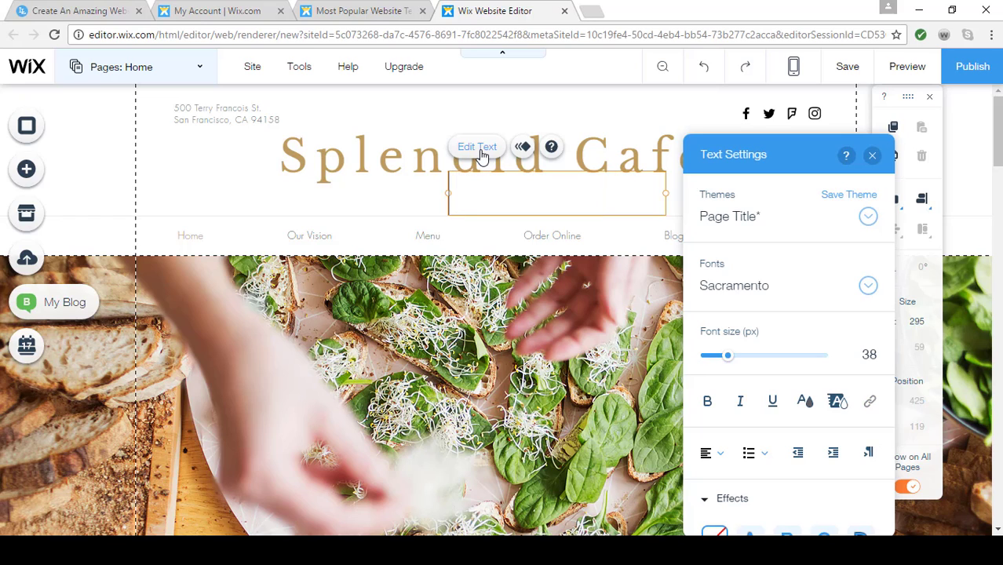
text(Sit, Sip,)
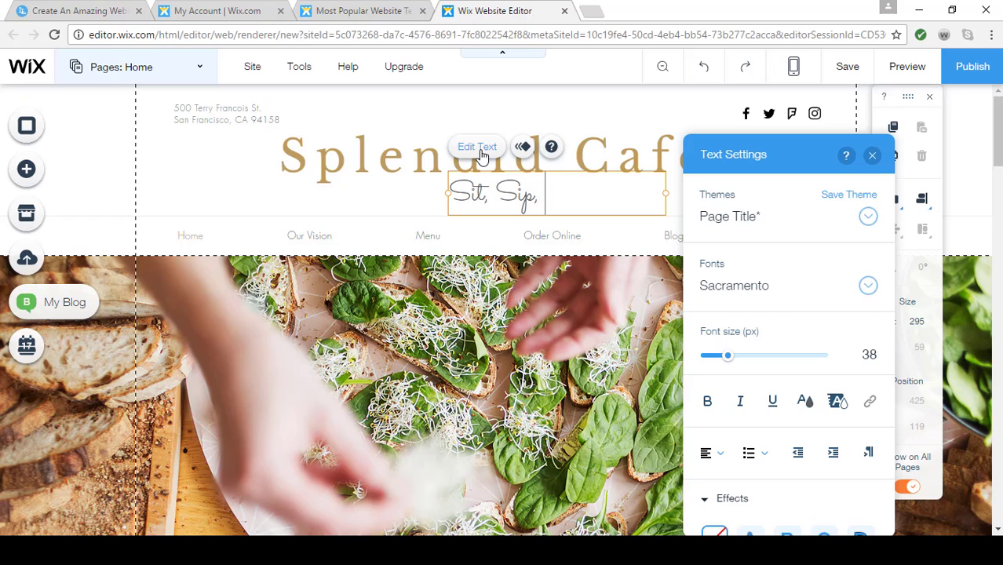
text( and Enjoy)
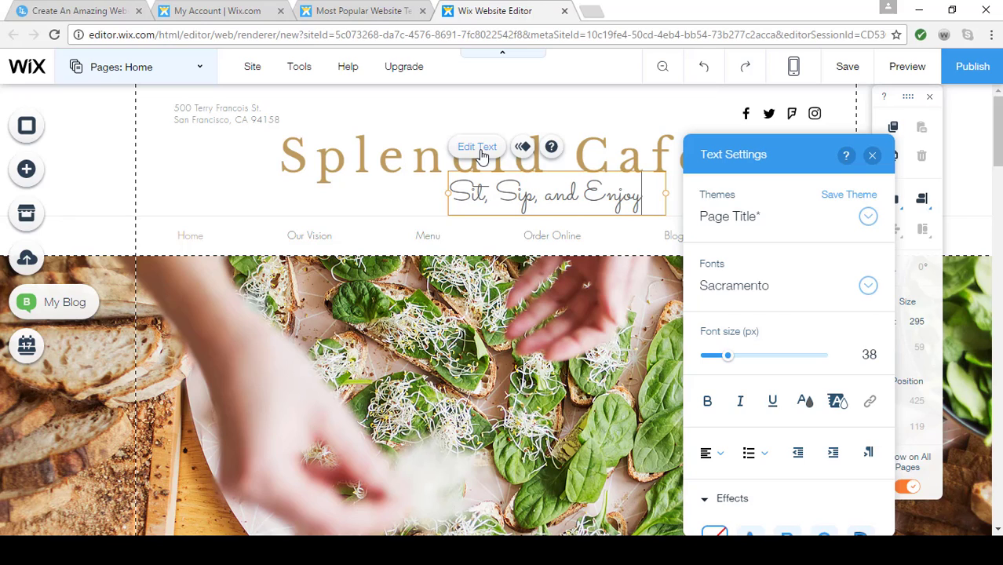
text(!)
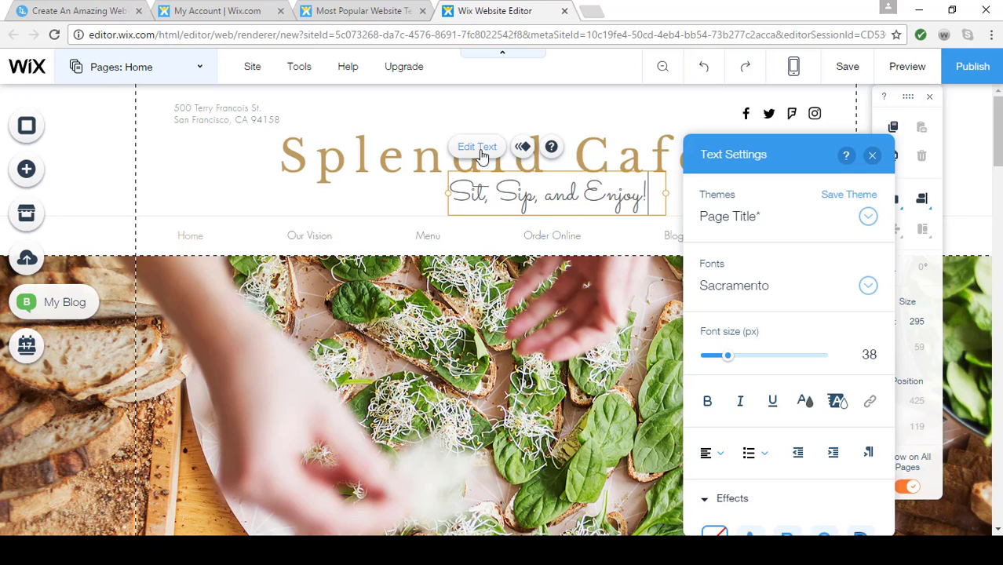
click(680, 121)
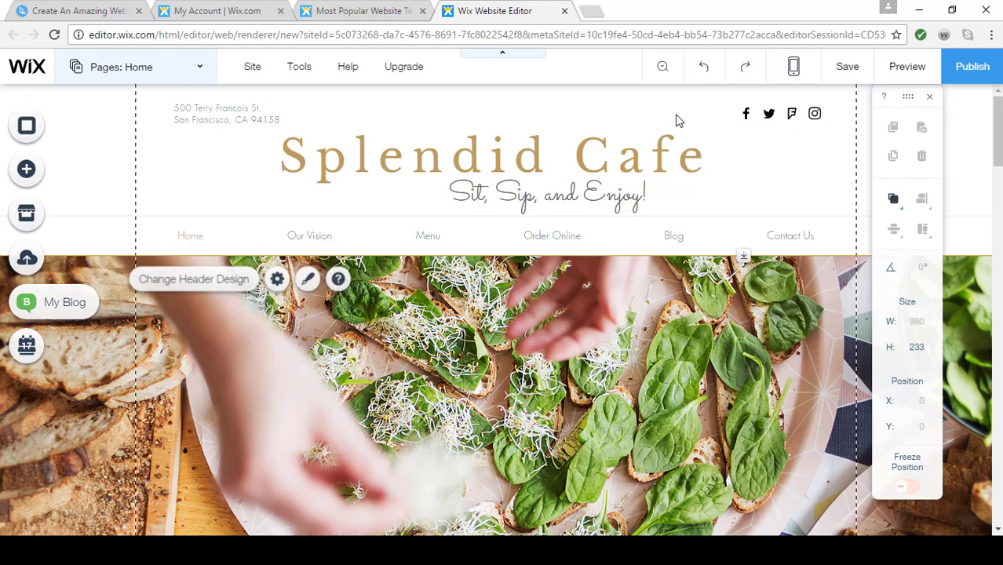
Center the tagline horizontally in the header and move it down to Y 141, clear of the title
click(539, 190)
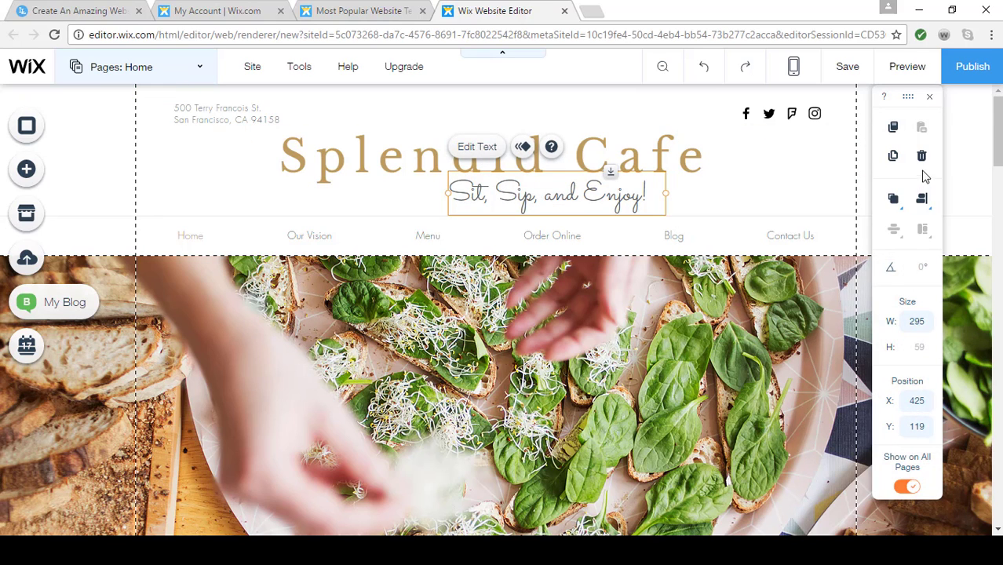
click(922, 201)
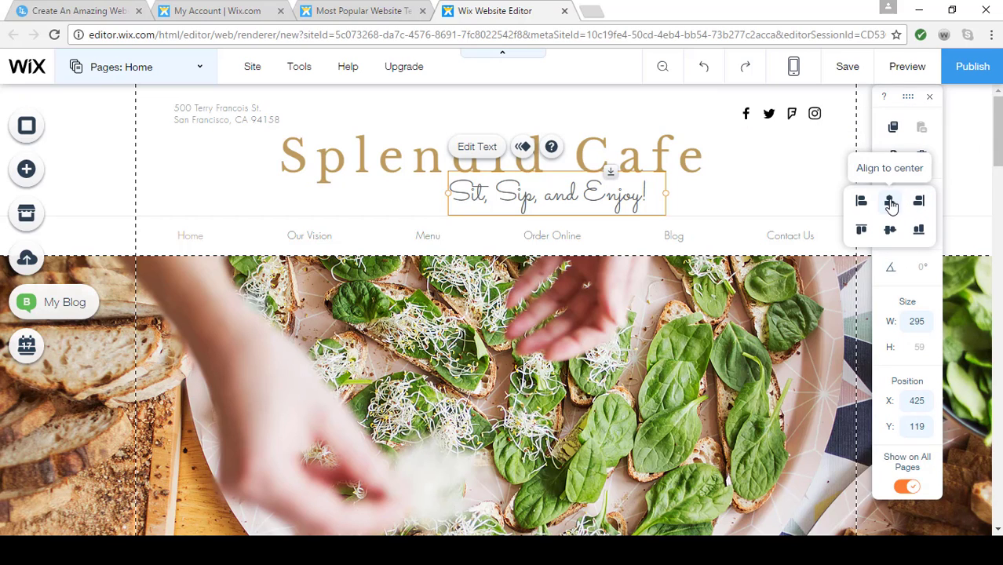
click(891, 204)
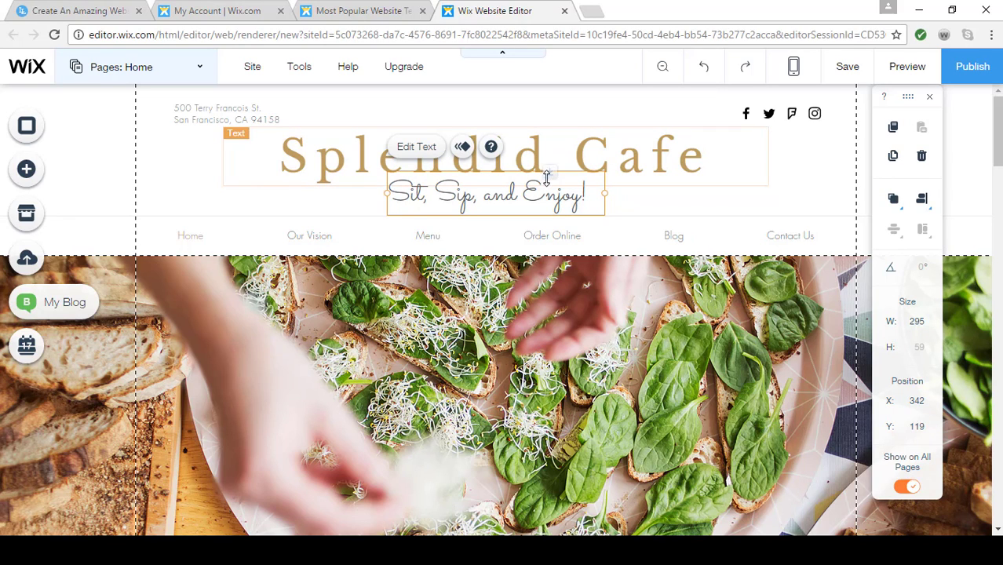
drag(547, 177, 540, 187)
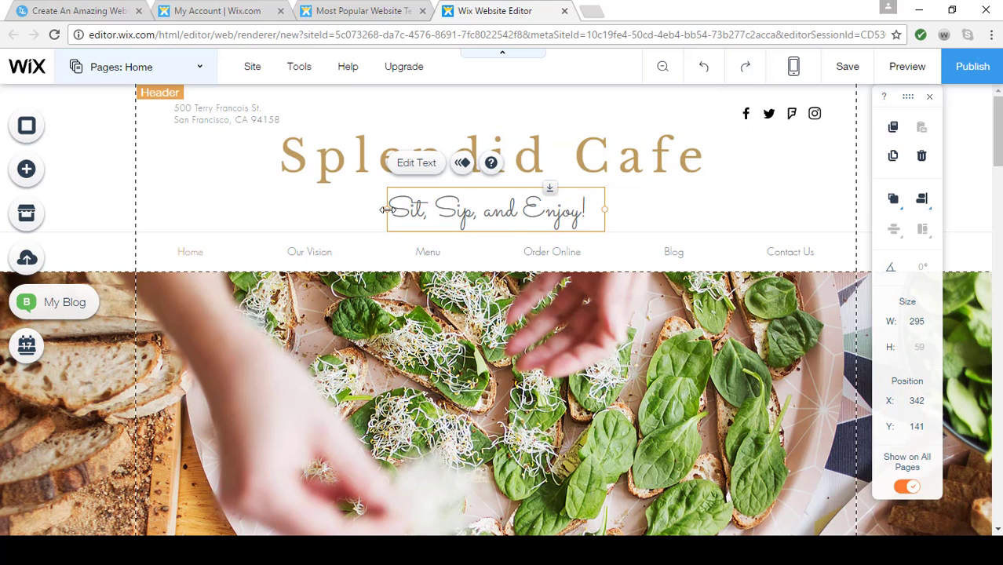
Widen the tagline's text box to 301 px and align it to the center again
drag(387, 209, 382, 210)
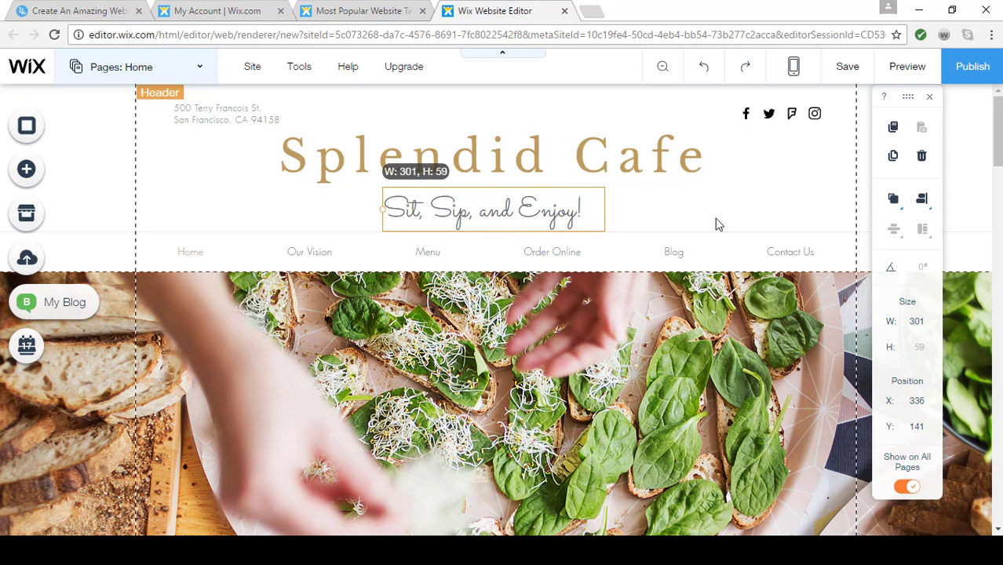
click(922, 201)
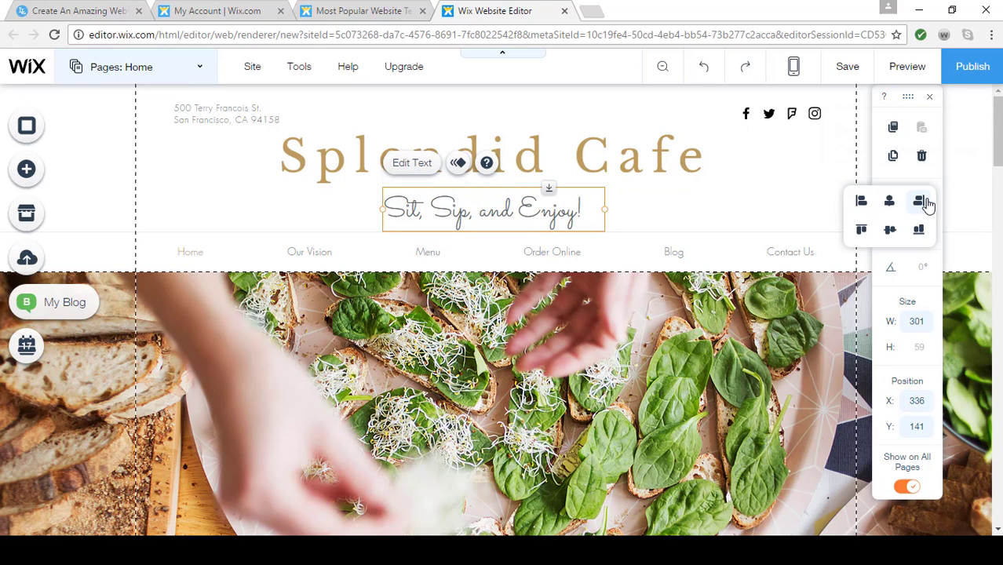
click(780, 201)
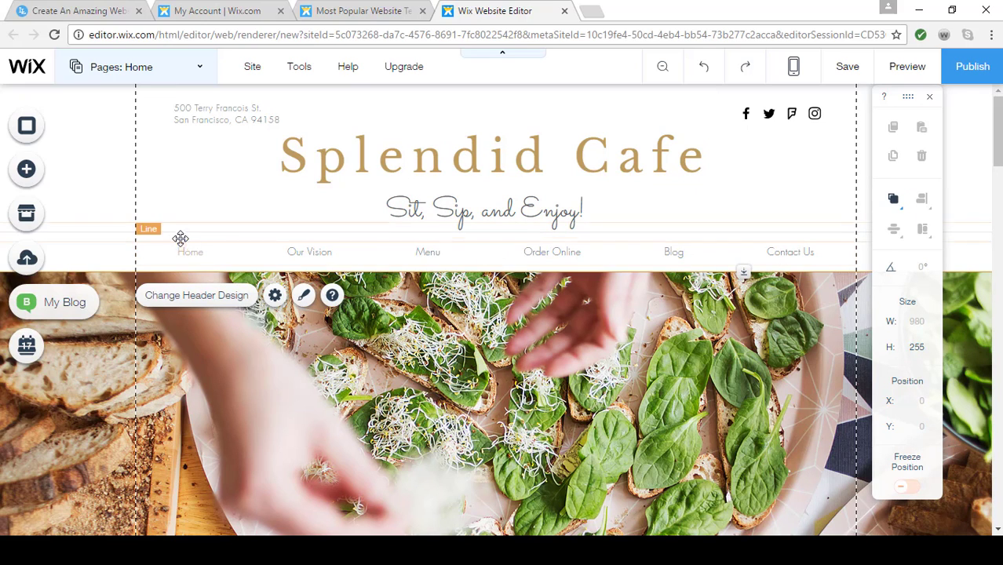
Move the header's horizontal menu down to Y 217 and apply the themed menu design with vertical dividers between items
click(491, 258)
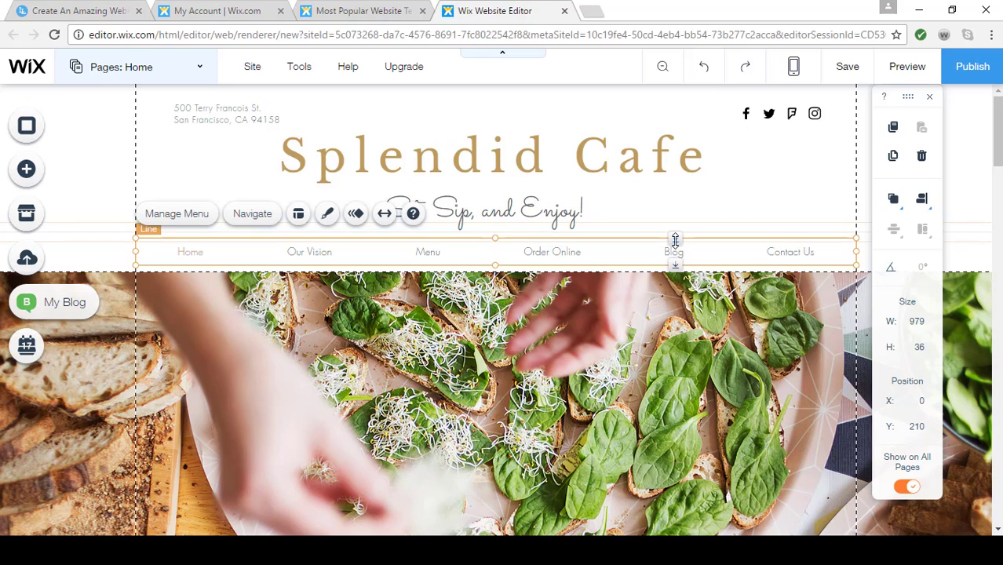
drag(675, 240, 675, 246)
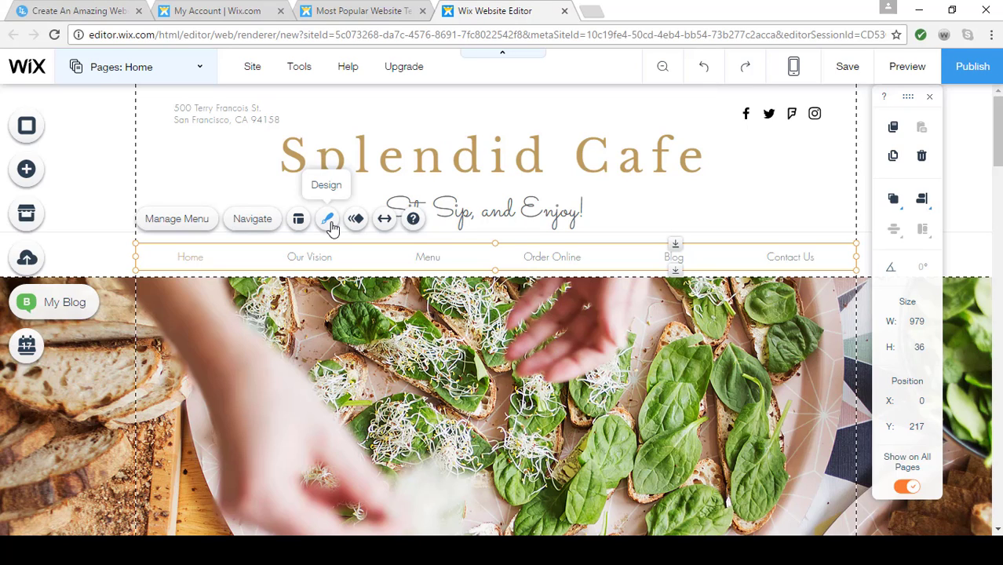
click(328, 220)
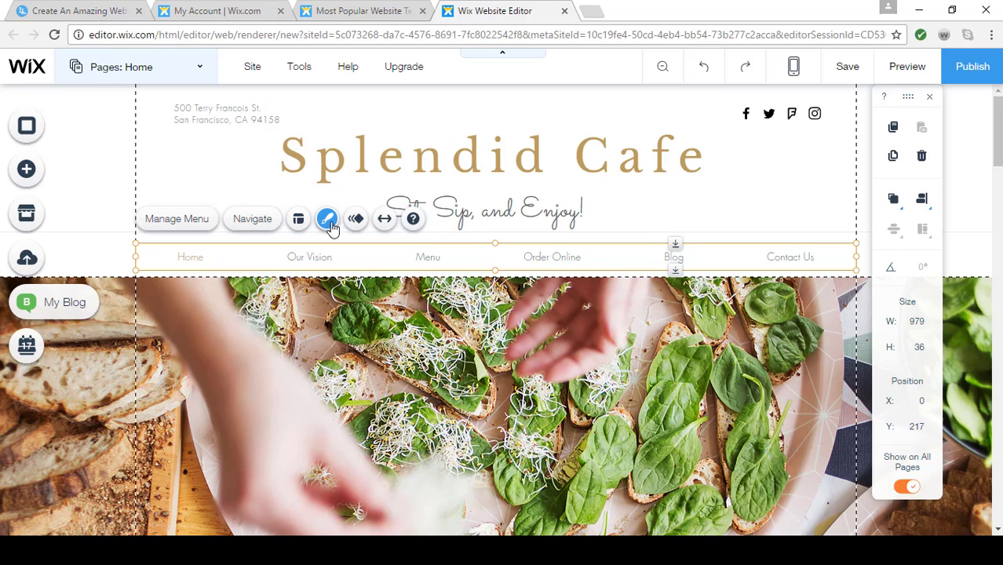
click(328, 220)
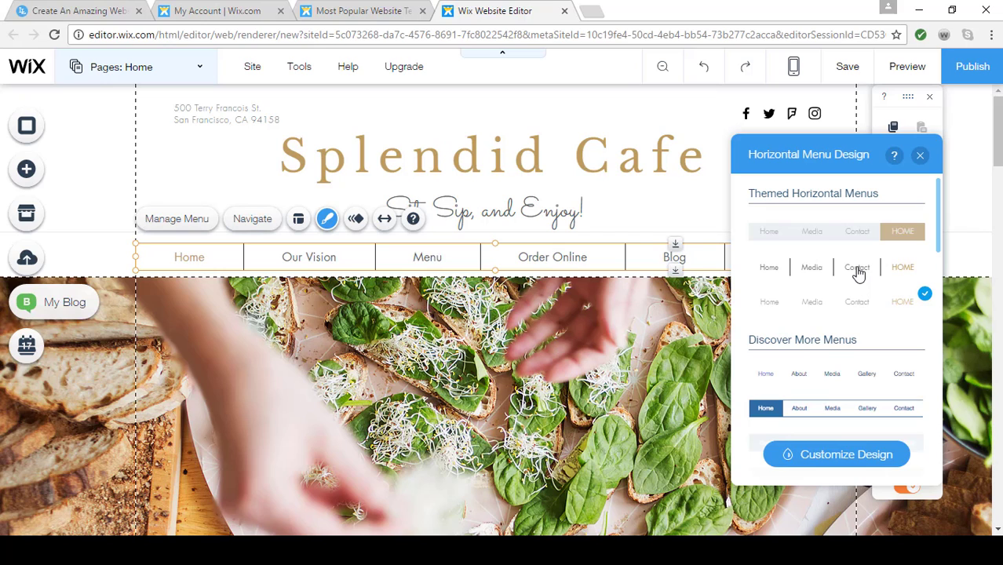
click(921, 160)
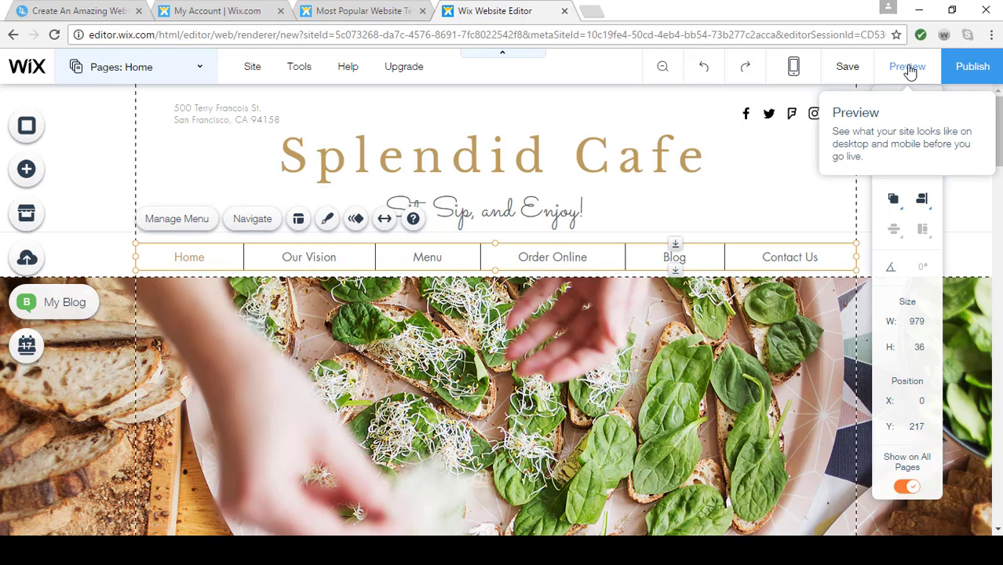
Preview the site to check the redesigned header and return to the editor
click(909, 69)
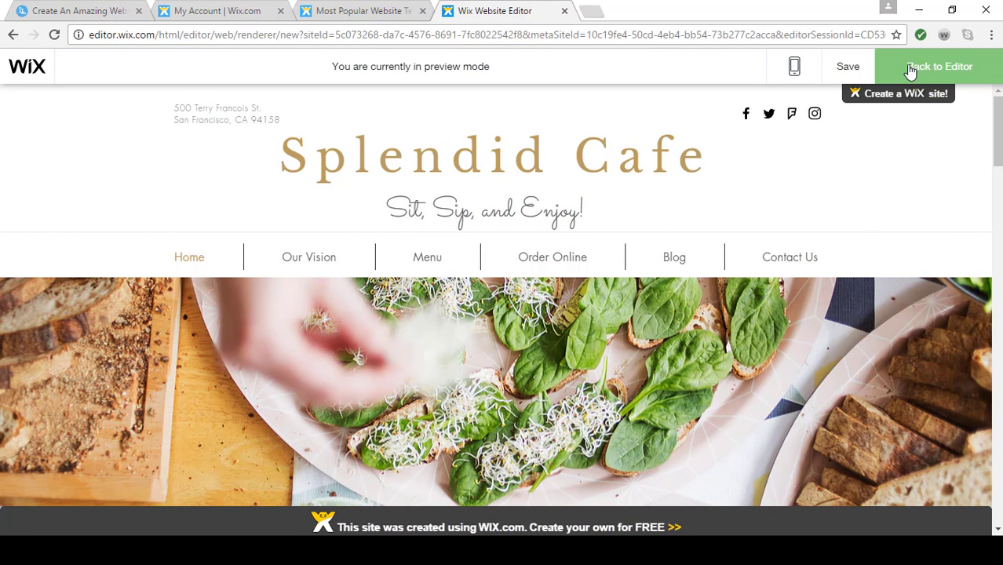
click(909, 69)
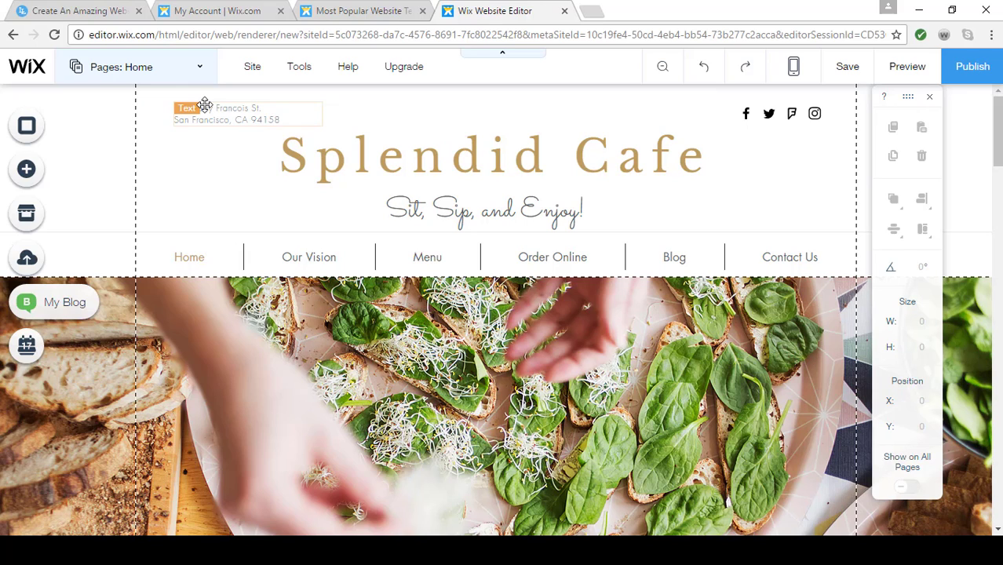
Hide the Twitter icon in the settings of the header's Restaurant Social Bar
click(795, 116)
click(772, 152)
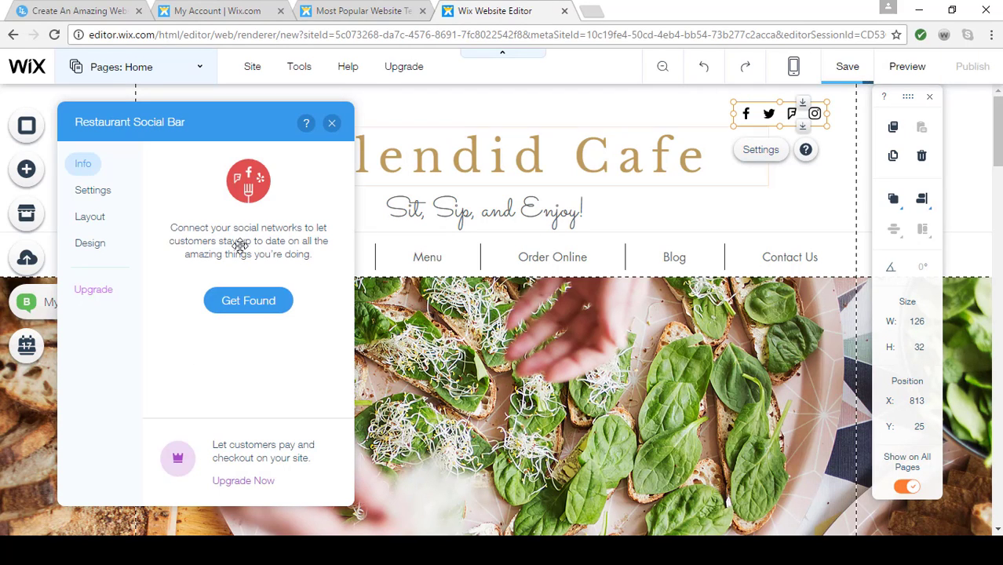
click(96, 193)
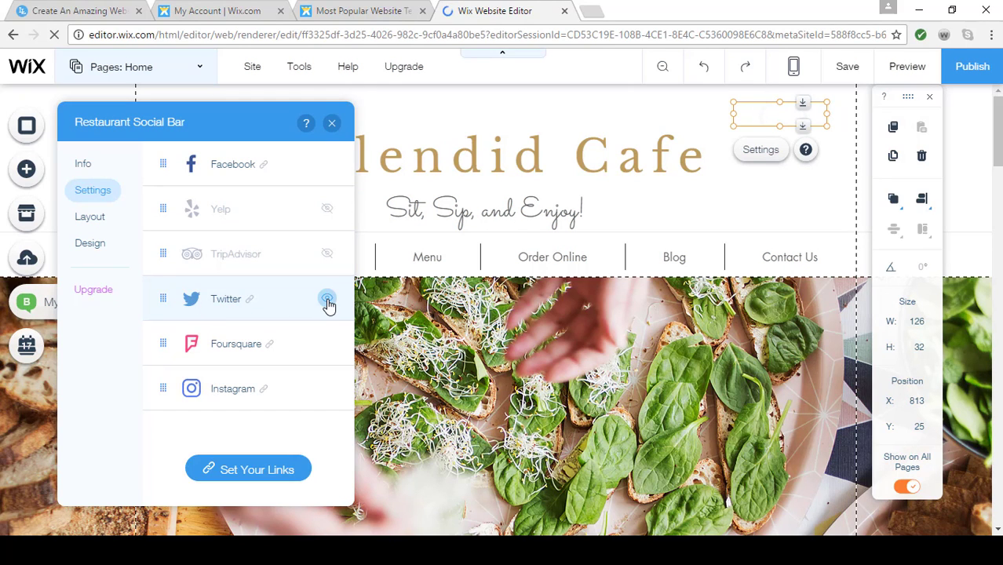
click(328, 301)
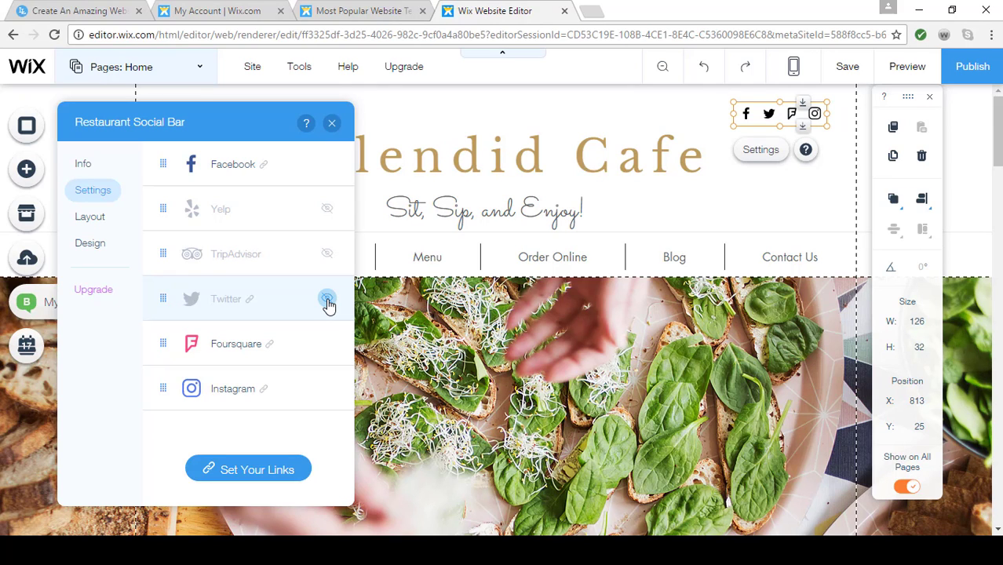
Apply the Branded design with coloured icons on white circles to the Restaurant Social Bar and close its settings
click(100, 249)
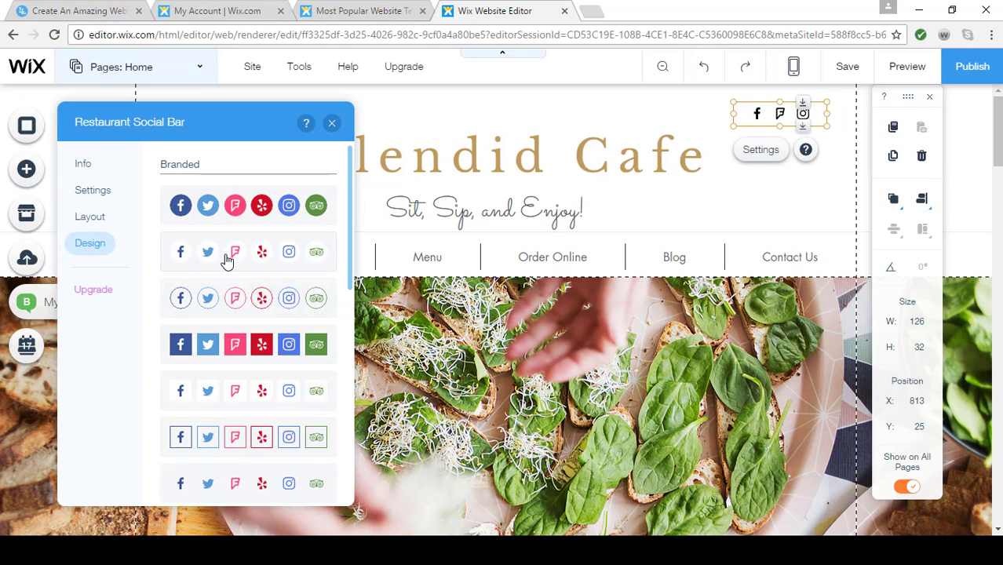
click(227, 261)
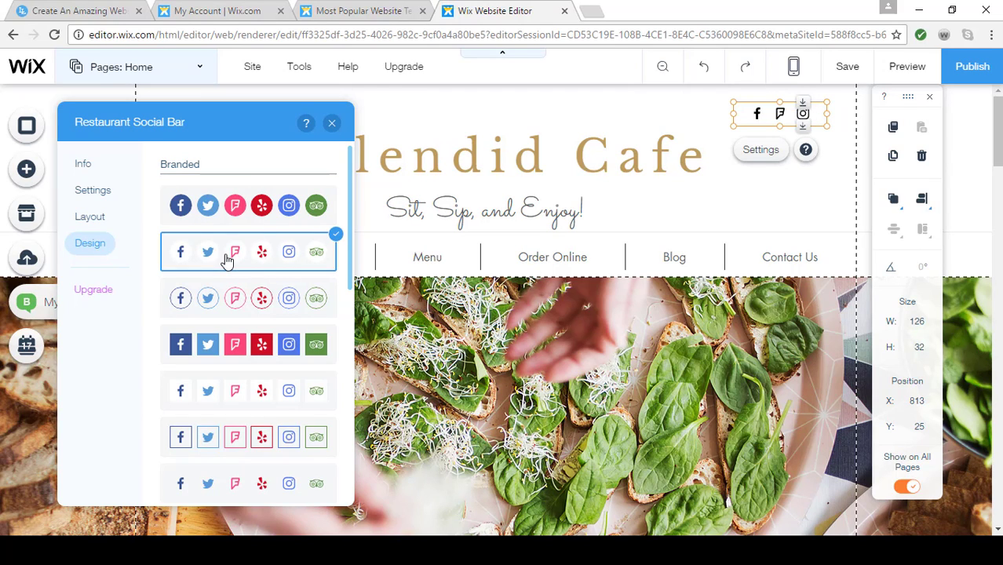
click(332, 124)
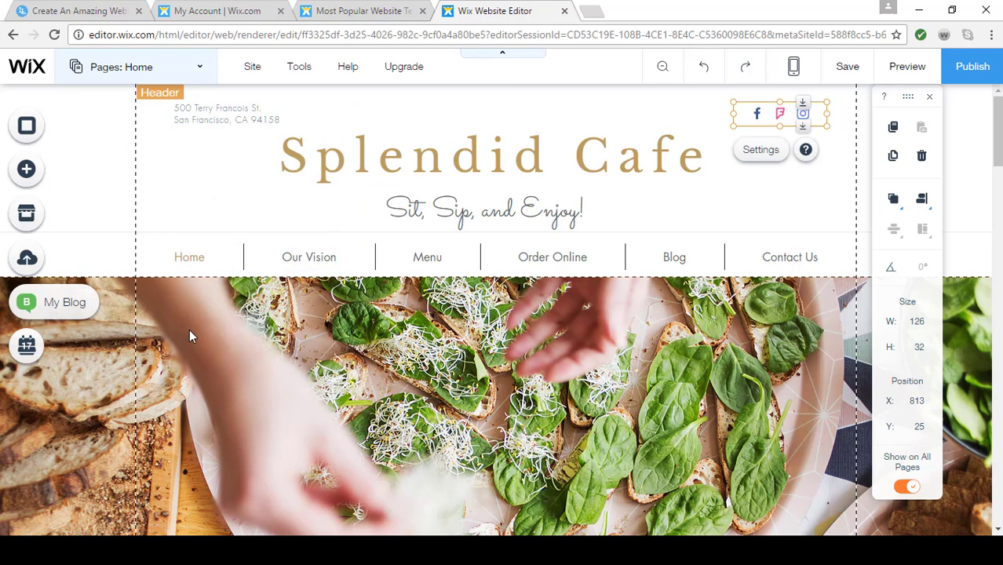
Open the image chooser for the background of the large photo strip below the header menu
scroll(409, 397, down, 3)
scroll(409, 397, down, 2)
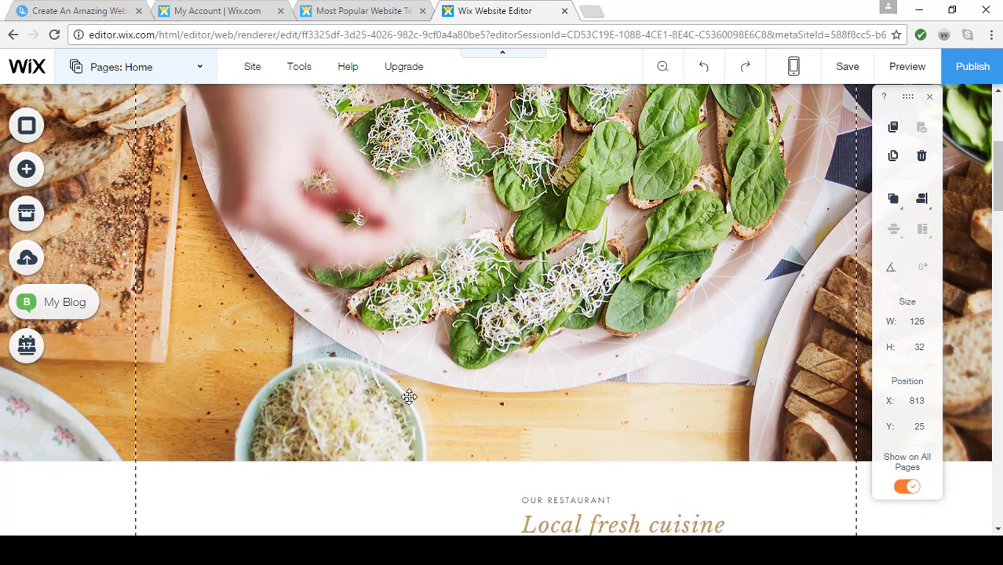
scroll(409, 397, up, 4)
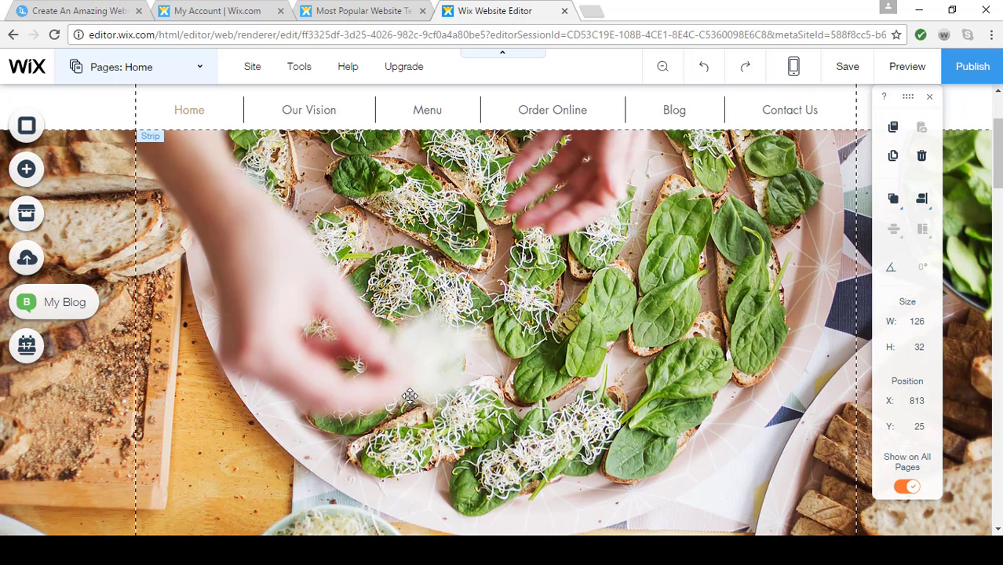
click(483, 340)
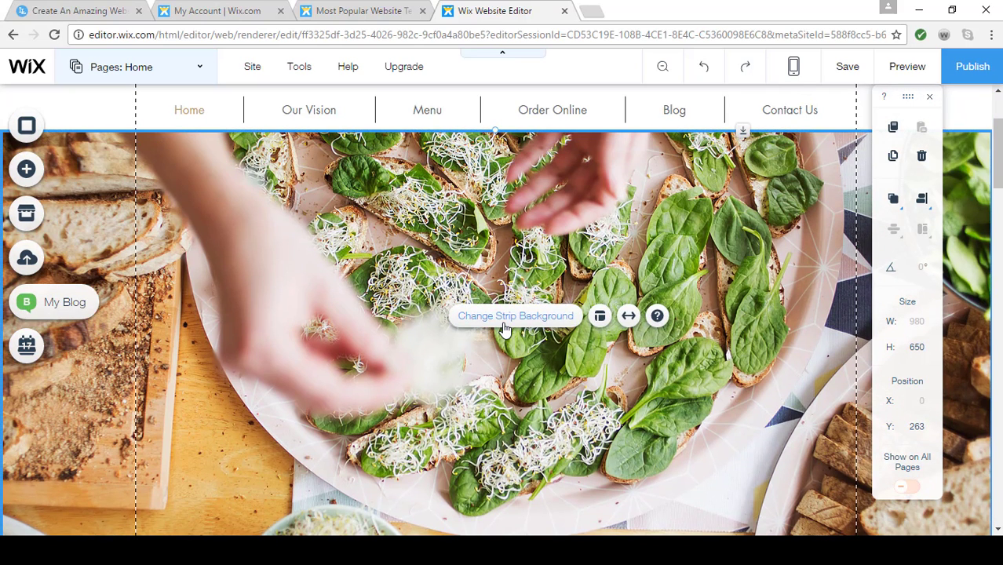
click(506, 318)
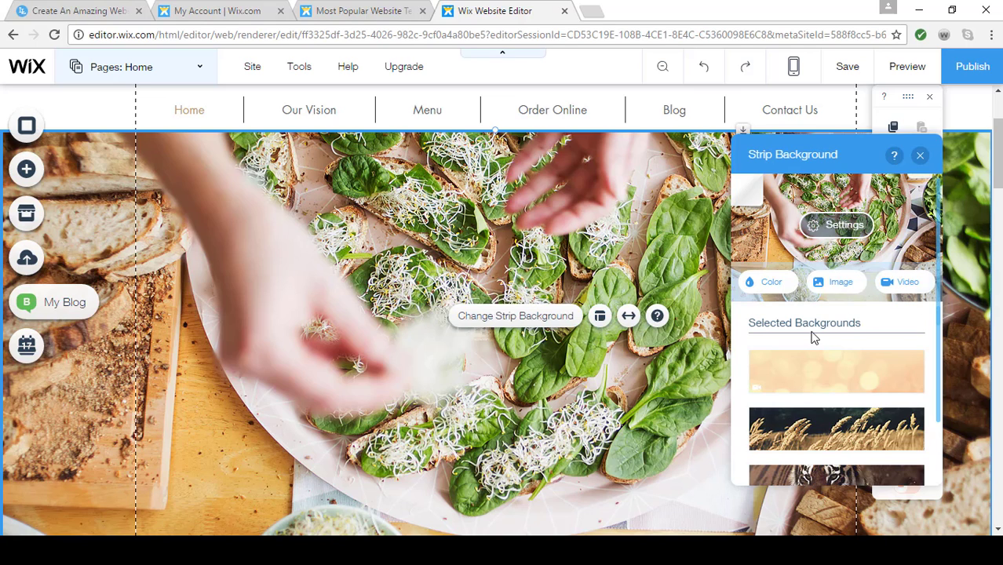
click(840, 283)
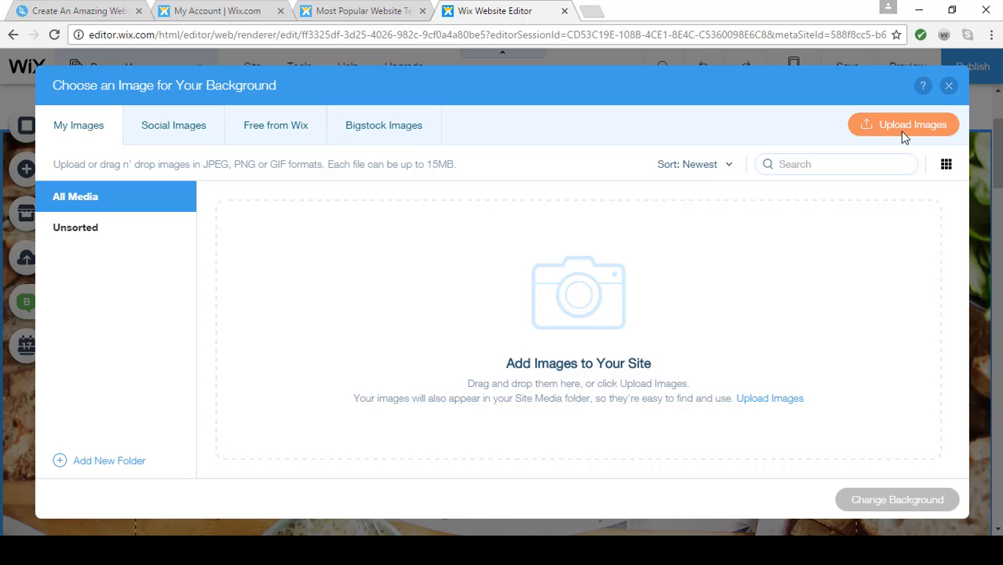
Search the free Wix images for "Coffee" and set the "Coffee Hearts" image as the strip's background
click(269, 123)
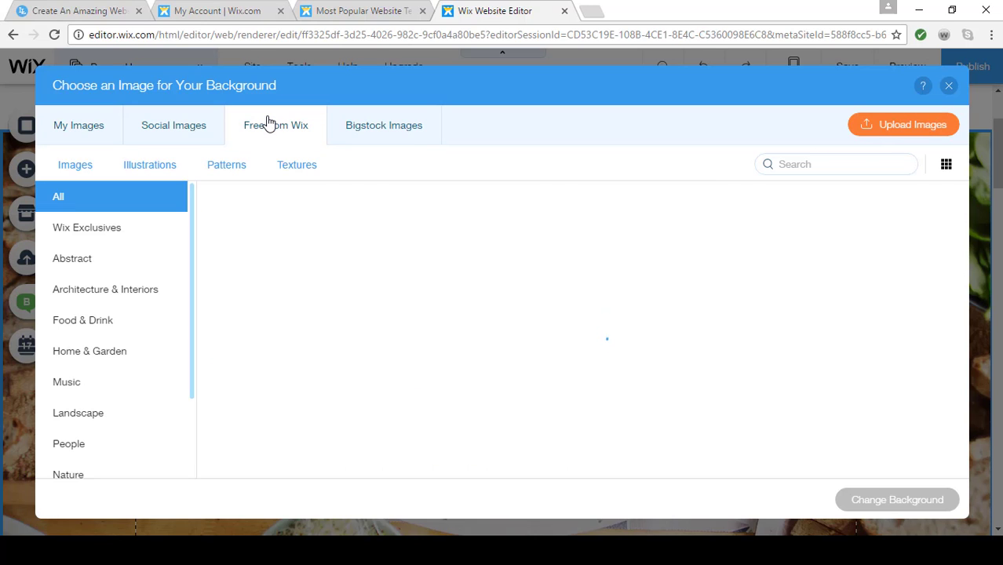
click(824, 168)
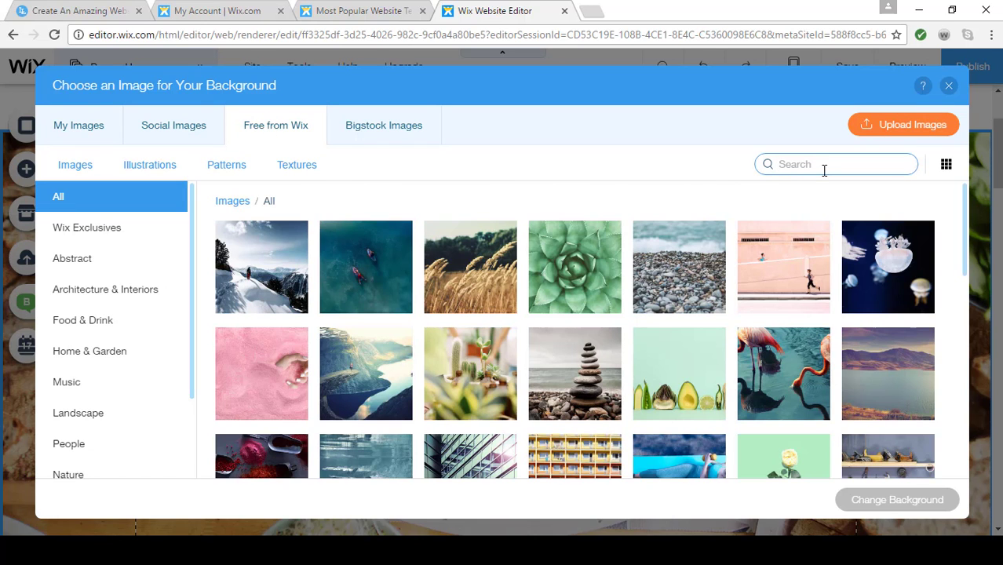
text(Coffee she)
key(BackSpace)
key(BackSpace)
key(BackSpace)
key(Return)
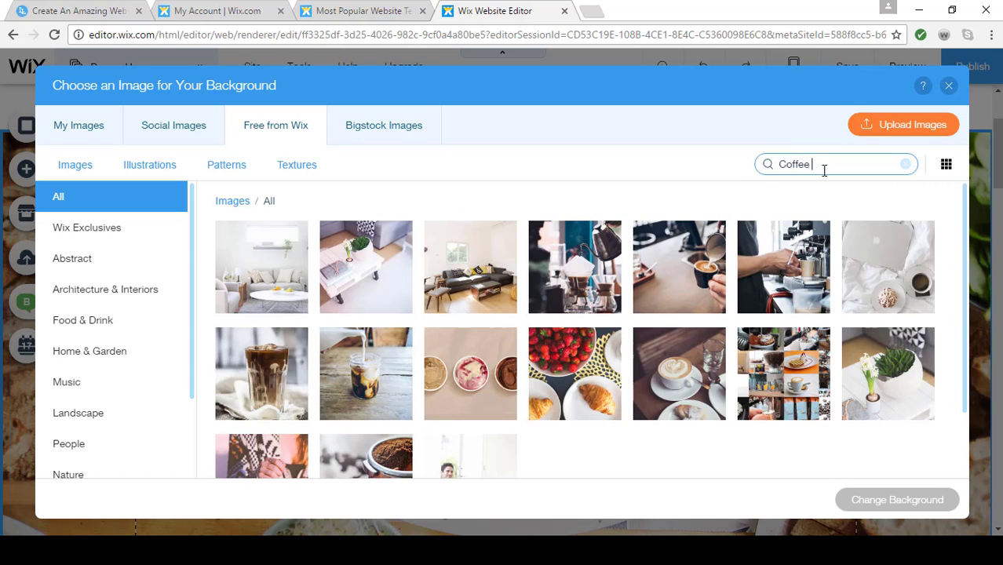
click(670, 379)
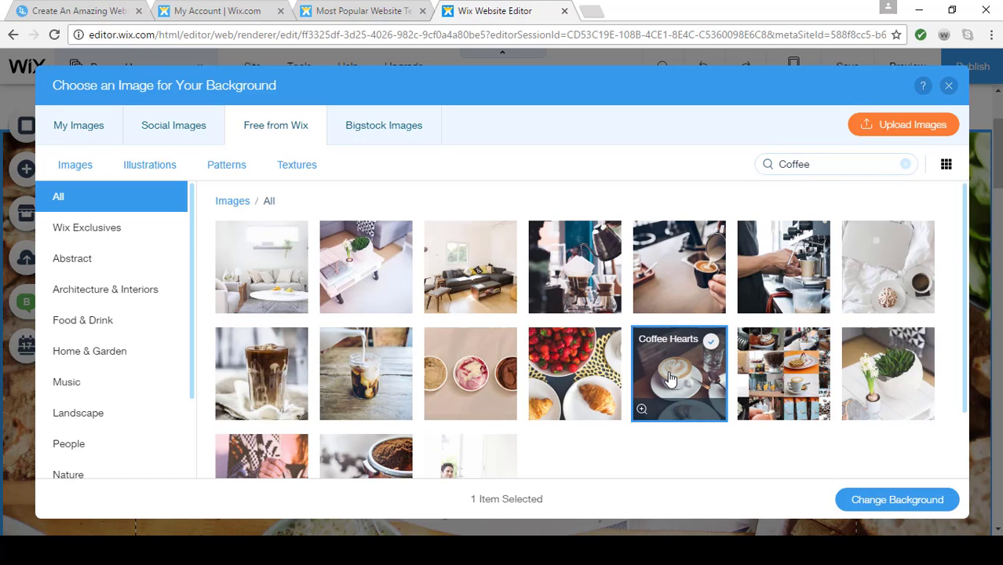
click(851, 506)
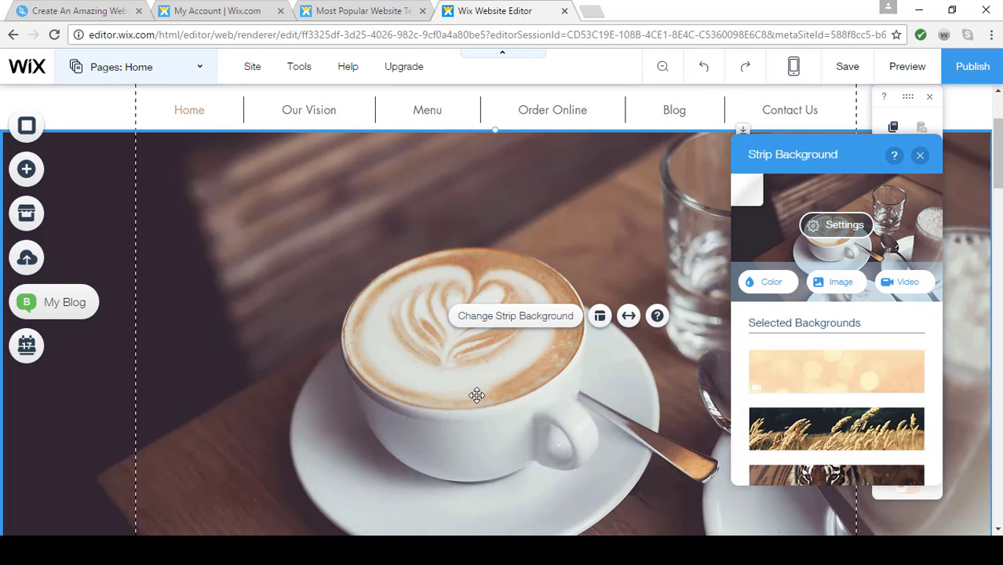
Close the strip background settings and delete the salad bowl image beside the lettuce photo on the home page
scroll(477, 395, up, 2)
scroll(476, 395, down, 5)
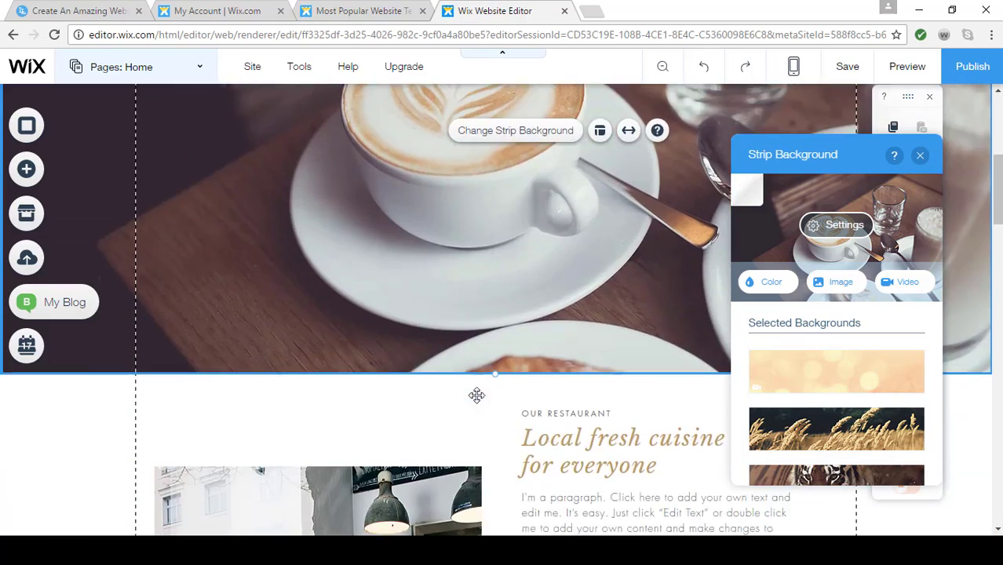
scroll(477, 395, down, 3)
scroll(476, 395, down, 2)
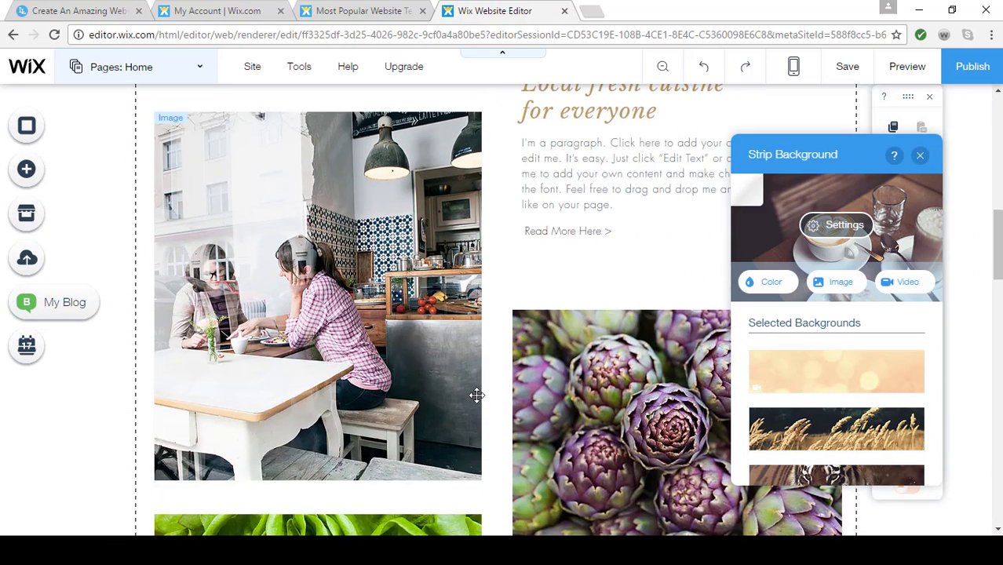
scroll(477, 395, down, 6)
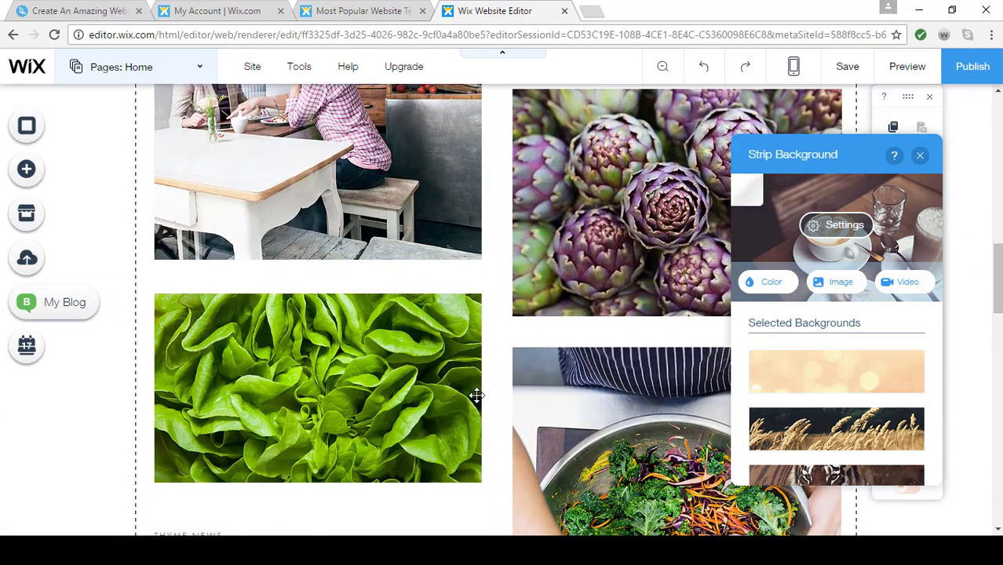
scroll(477, 395, down, 2)
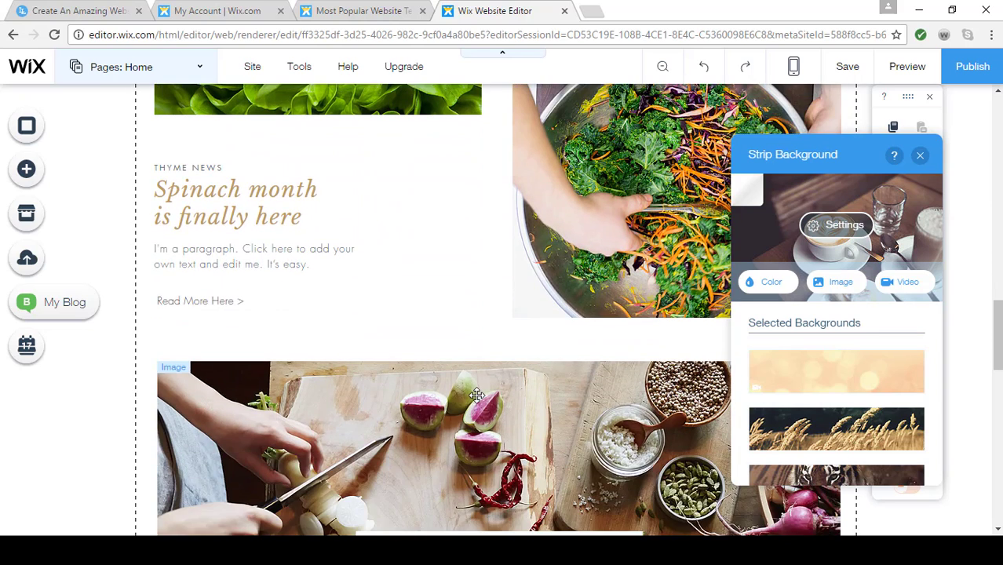
scroll(476, 395, up, 4)
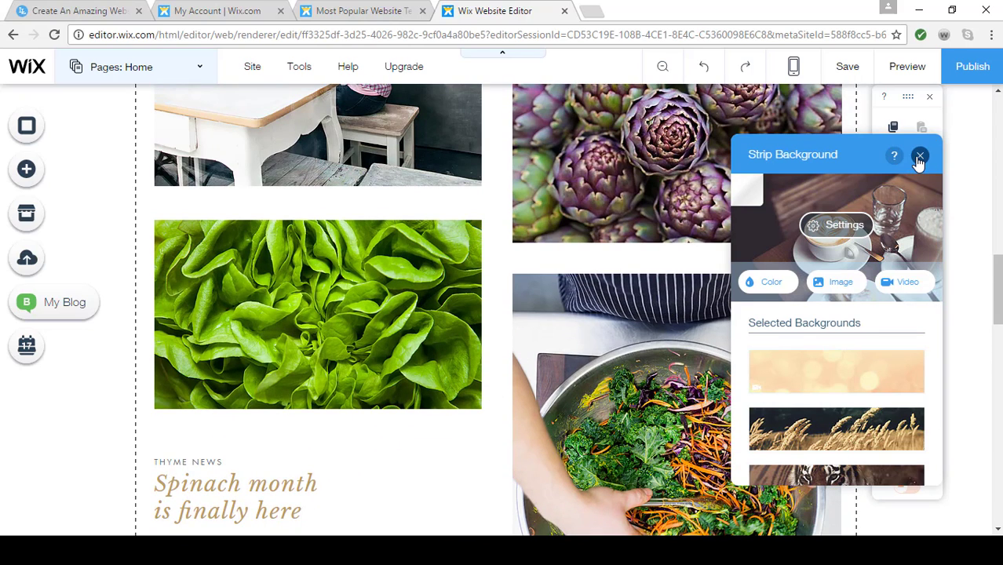
click(919, 161)
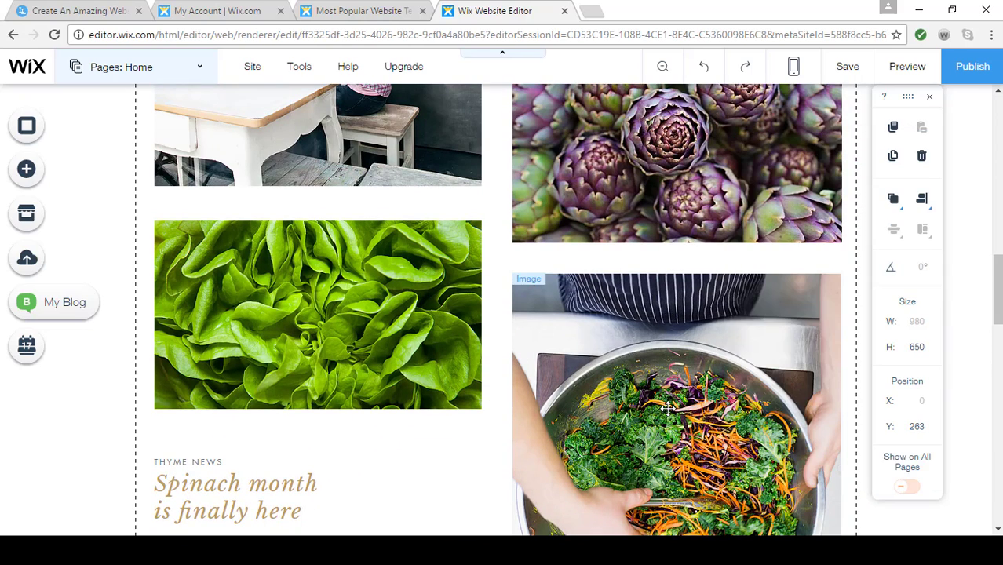
click(667, 407)
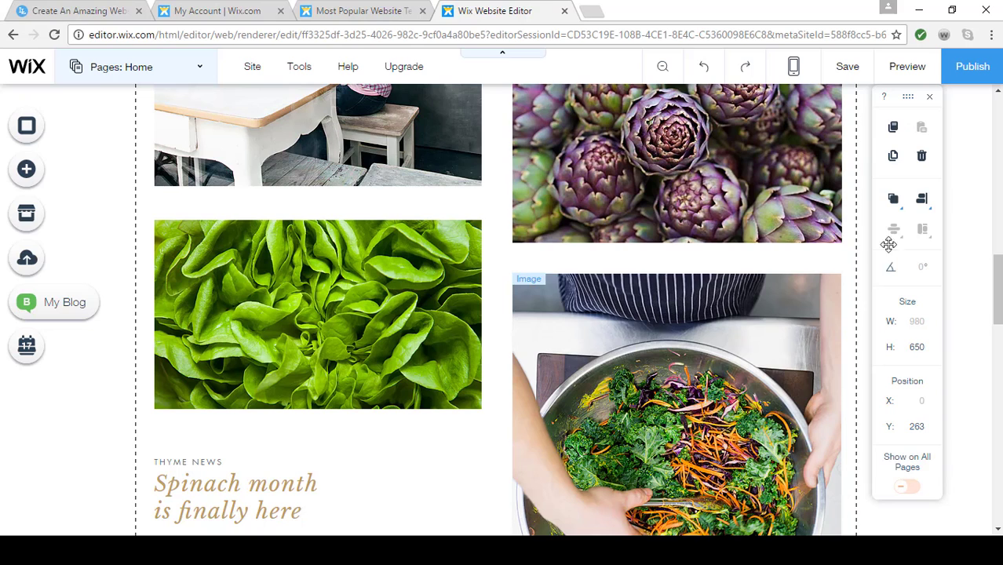
click(922, 159)
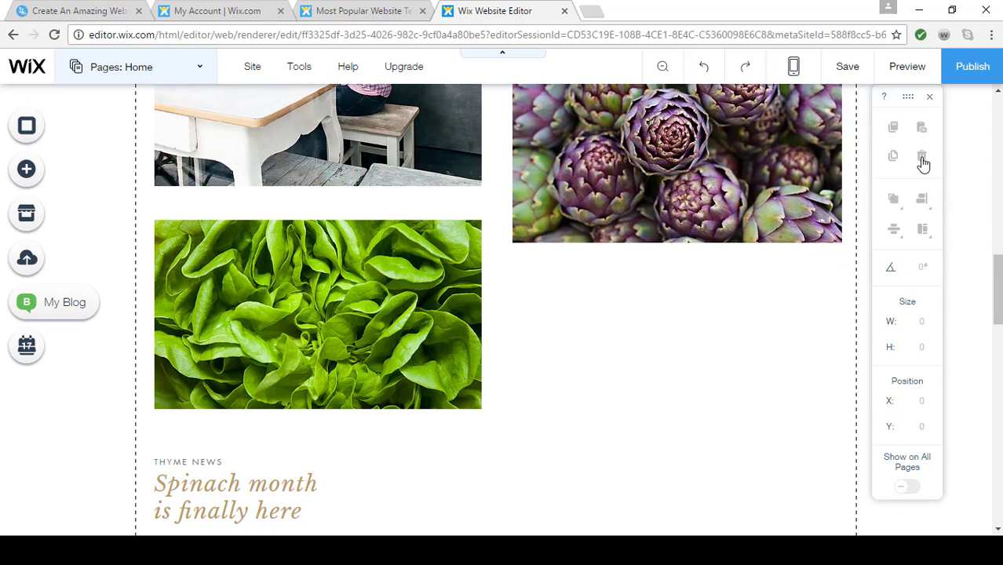
Look through the grid gallery designs that can be added to the home page, including Honeycomb (diamonds), and close the gallery list
scroll(788, 336, up, 2)
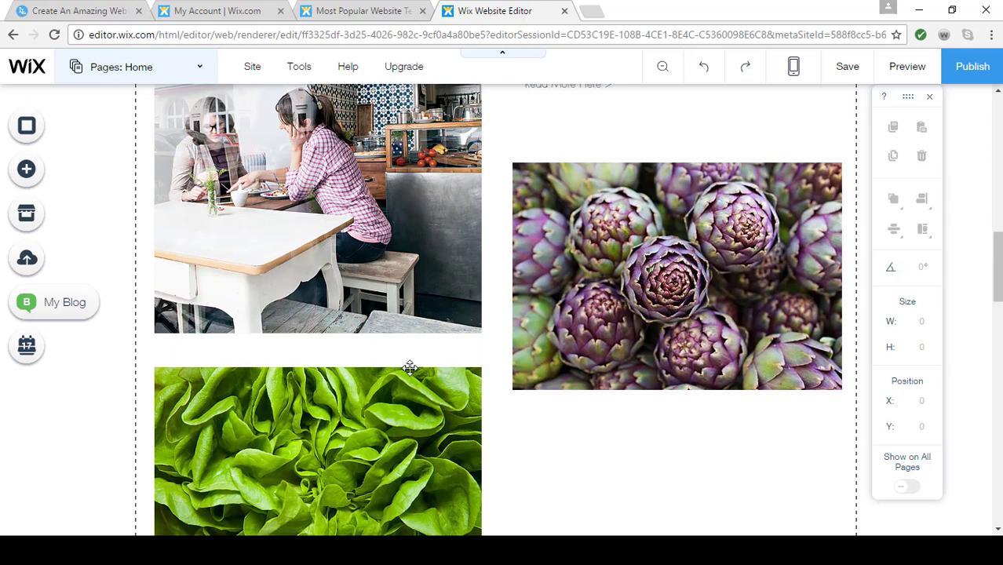
click(28, 171)
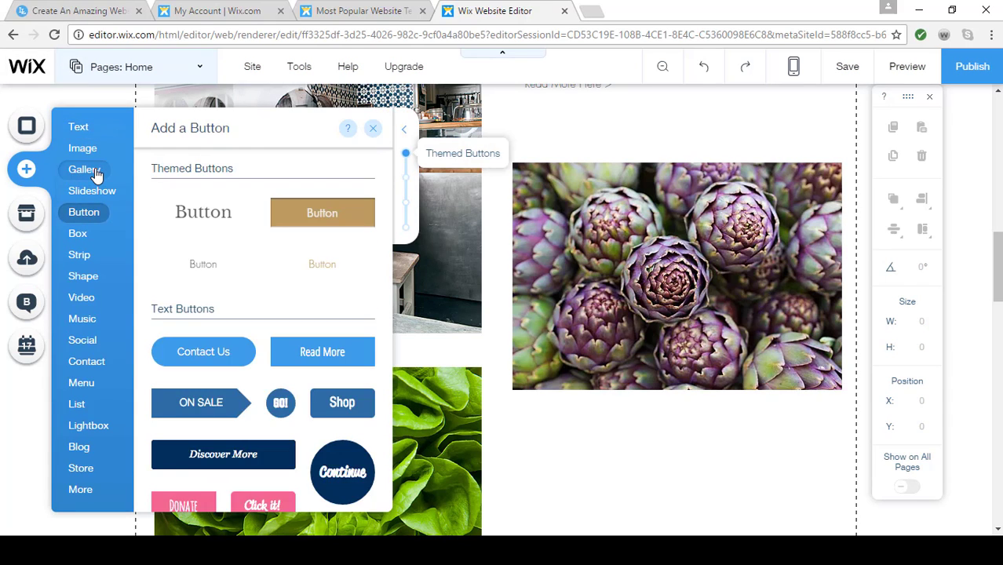
click(95, 172)
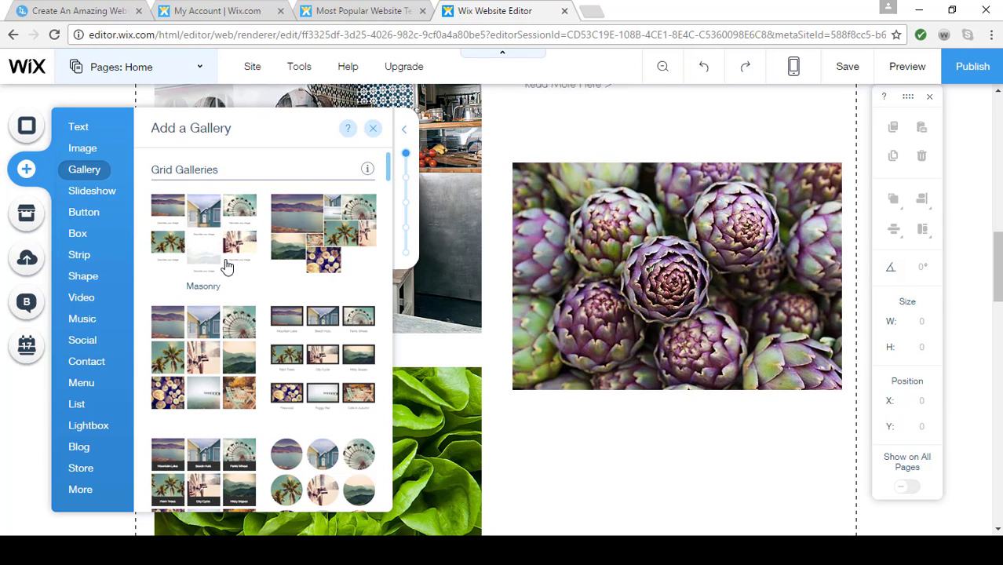
scroll(225, 266, down, 5)
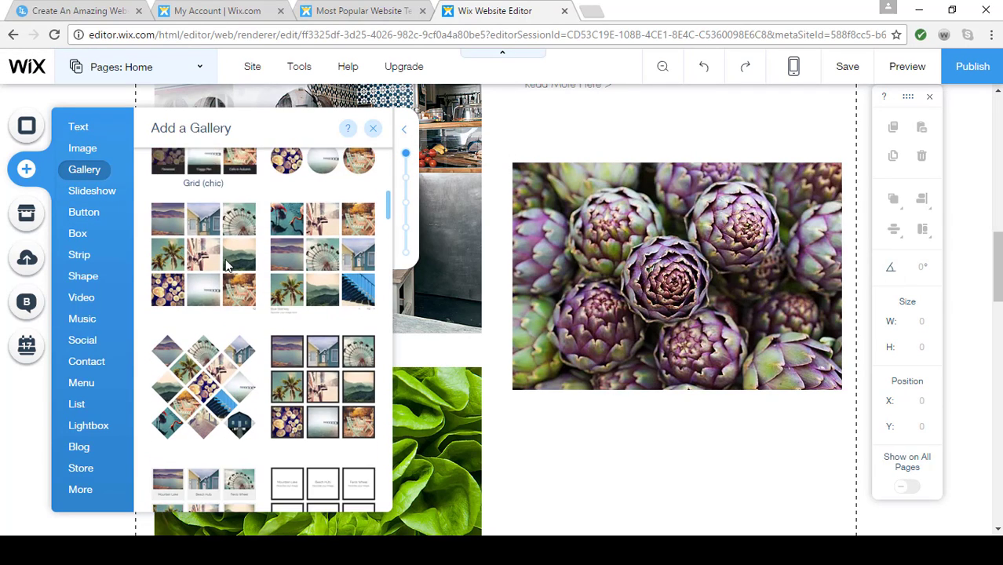
scroll(225, 267, down, 2)
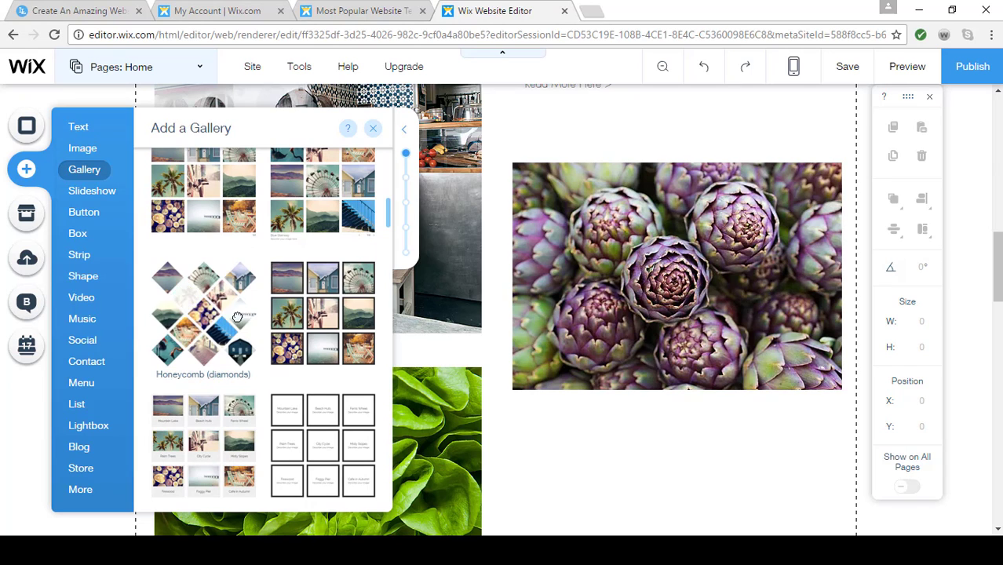
mouse_move(237, 317)
mouse_down()
mouse_move(391, 320)
mouse_move(437, 336)
mouse_move(221, 306)
mouse_up()
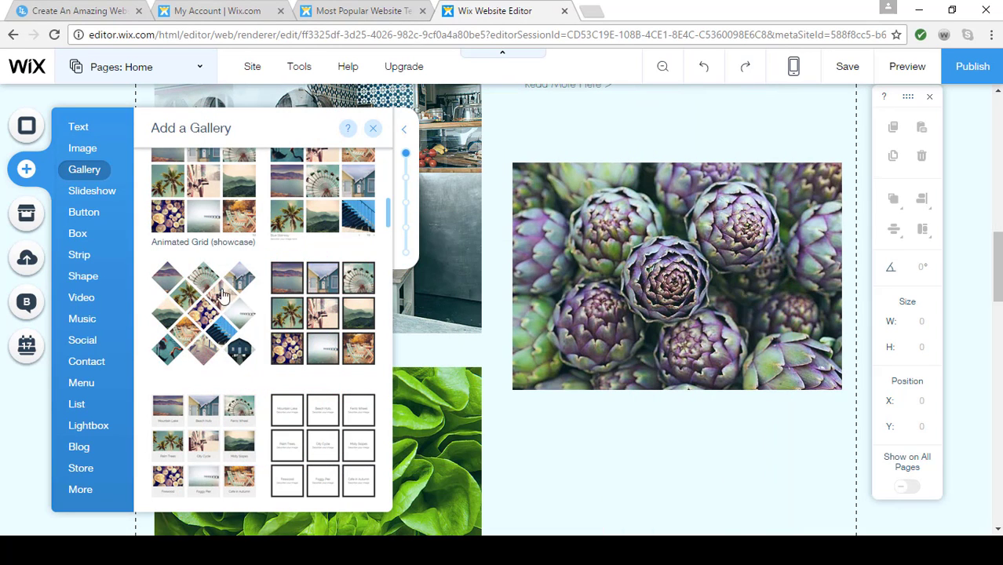
click(375, 131)
Add three blank lines at the end of the paragraph under "Local fresh cuisine for everyone" and close the text settings
scroll(475, 332, up, 4)
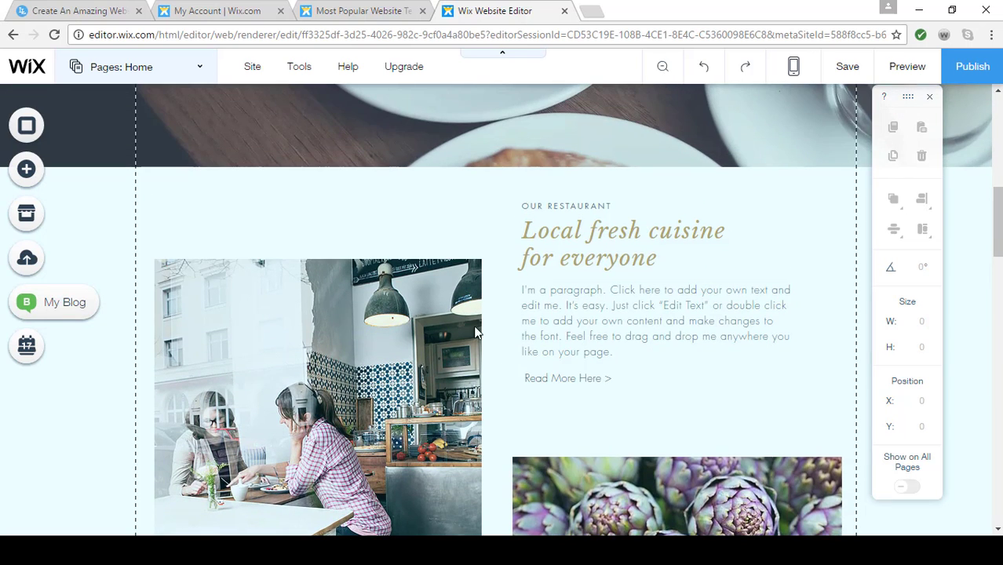
click(617, 314)
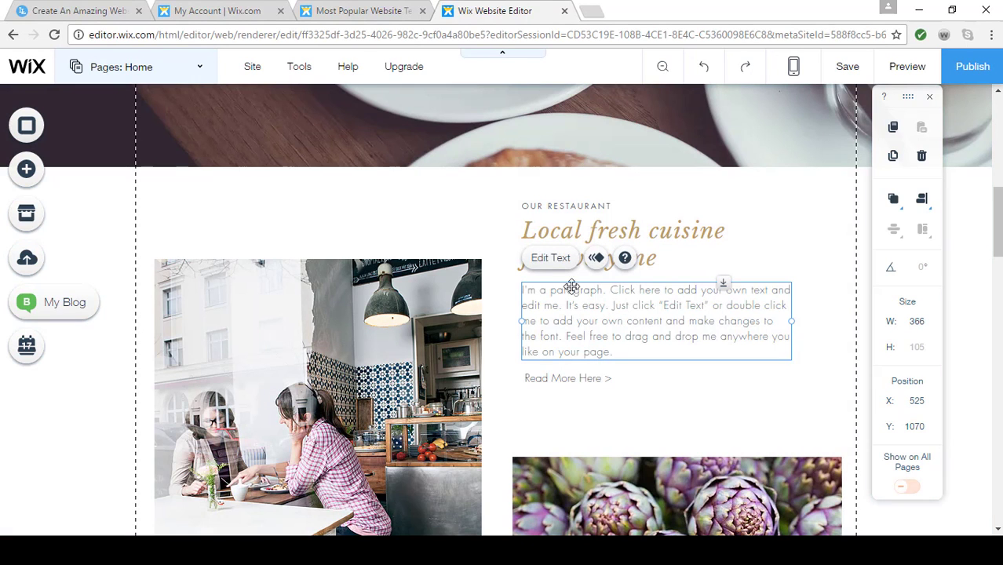
click(540, 259)
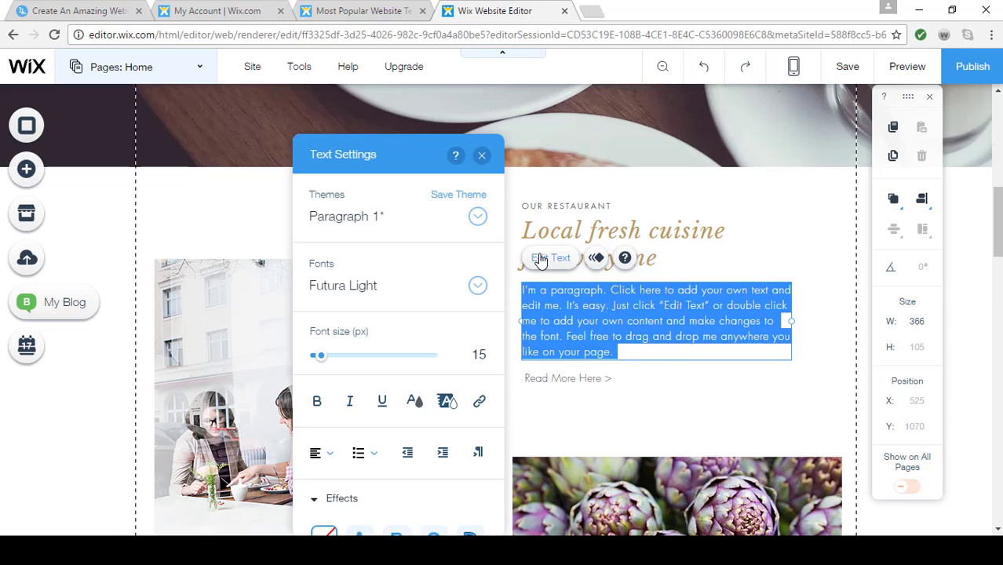
click(632, 351)
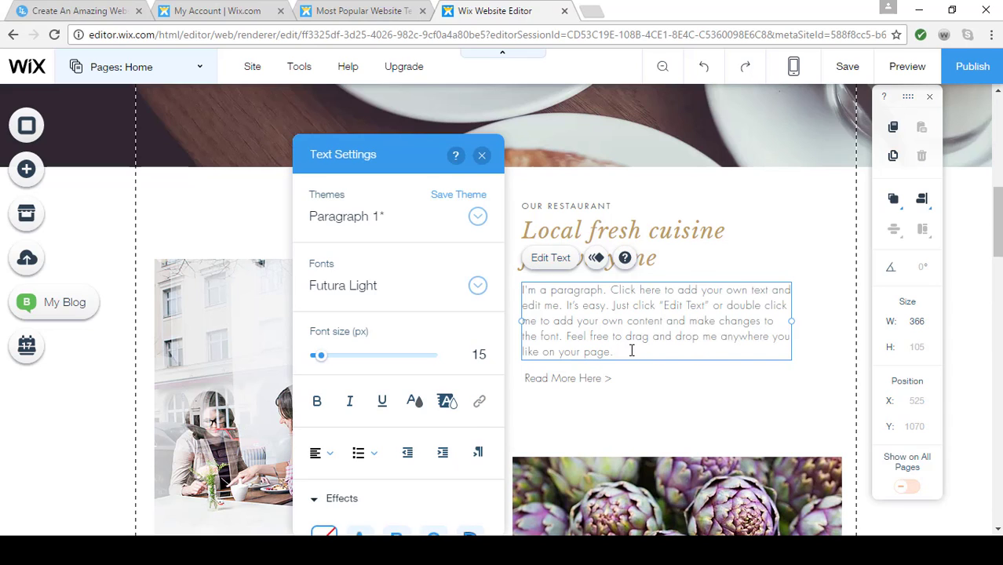
key(Return)
key(Return)
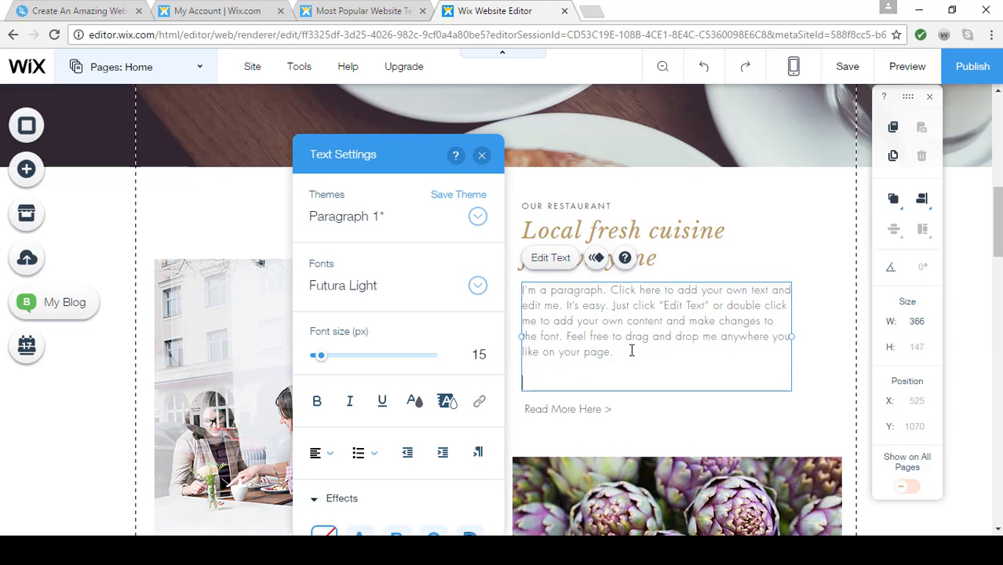
key(Return)
click(481, 154)
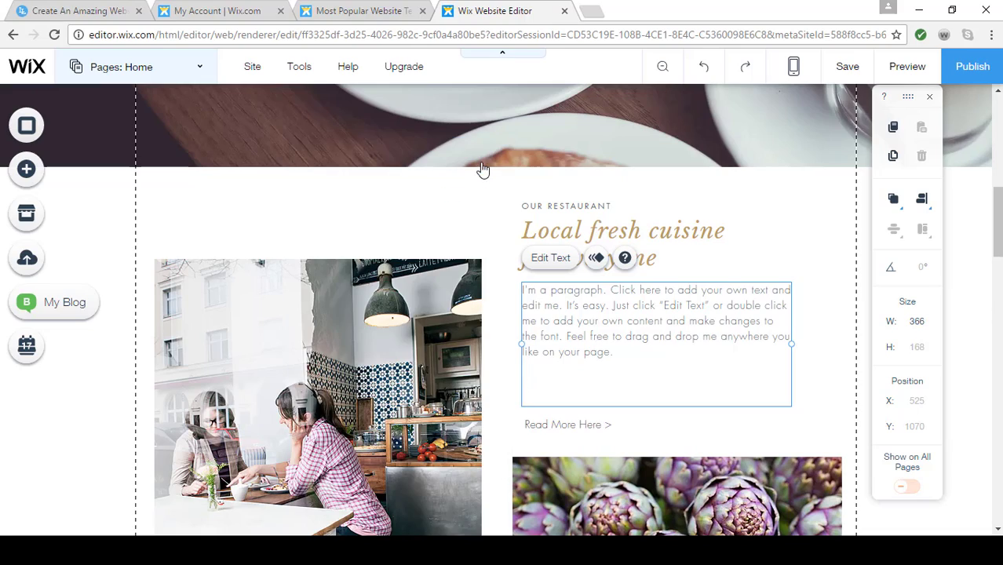
Change the "Order Online" button text on the cutting-board photo to "Fresh Coffee"
scroll(353, 424, down, 10)
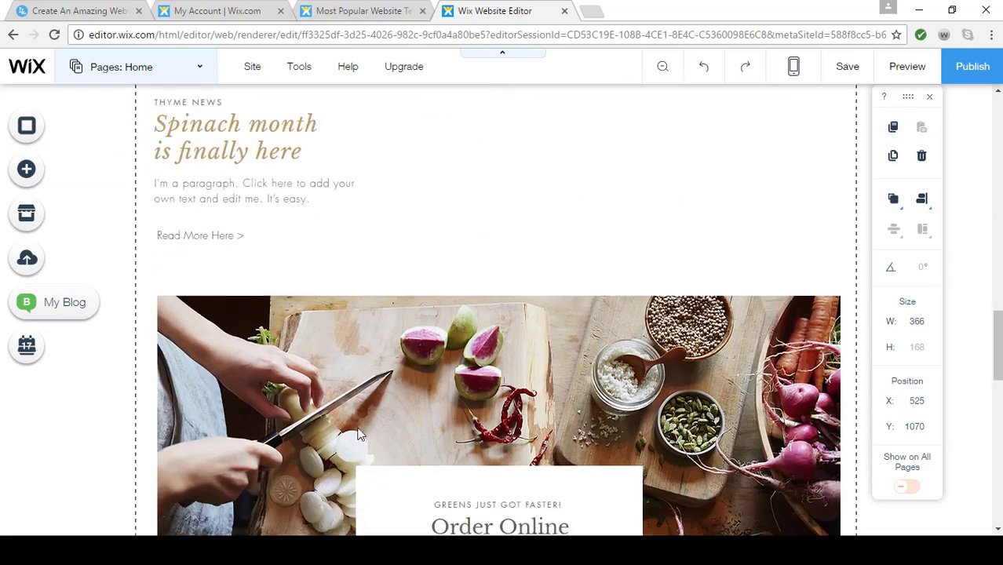
scroll(357, 434, down, 4)
scroll(357, 434, up, 2)
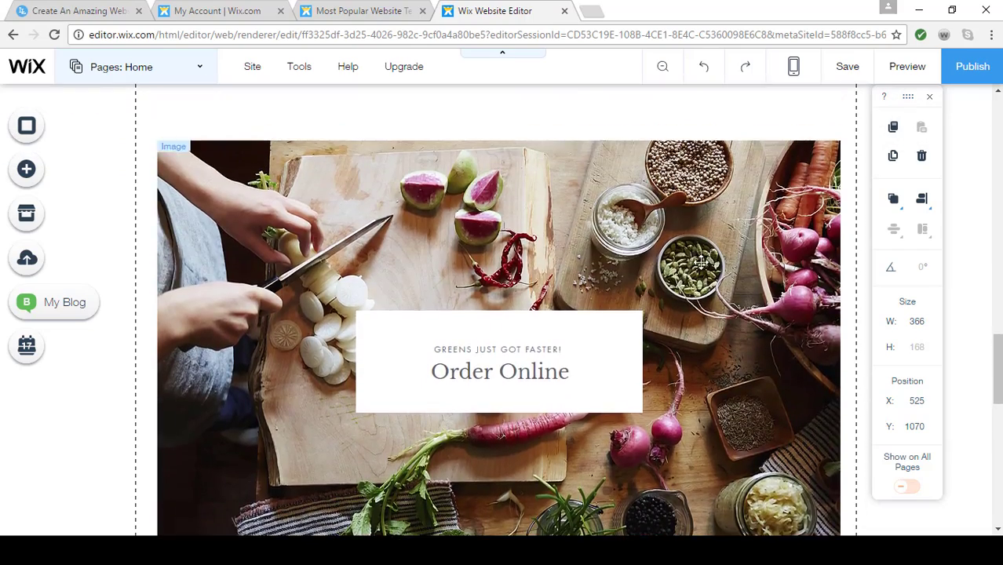
scroll(306, 336, down, 1)
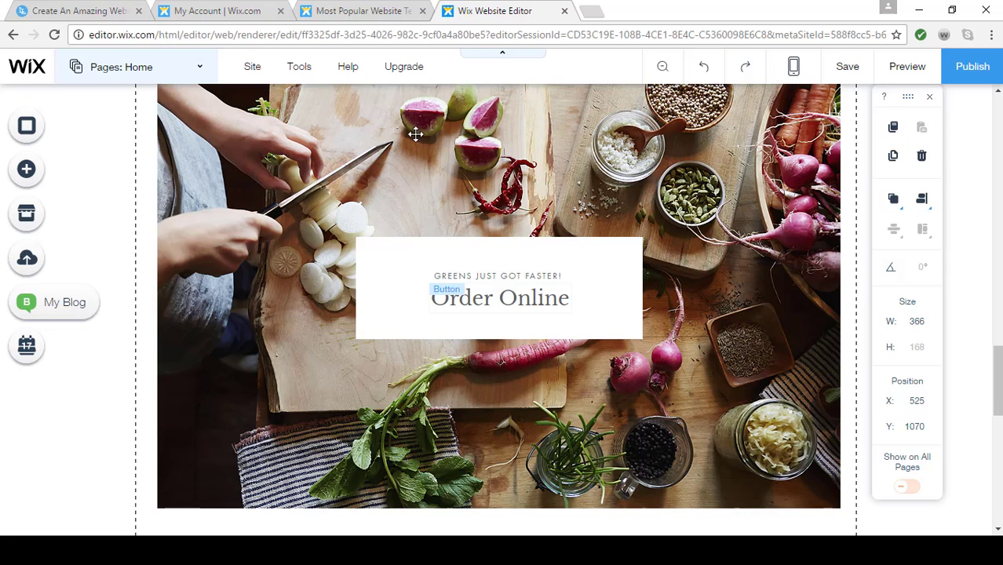
click(498, 299)
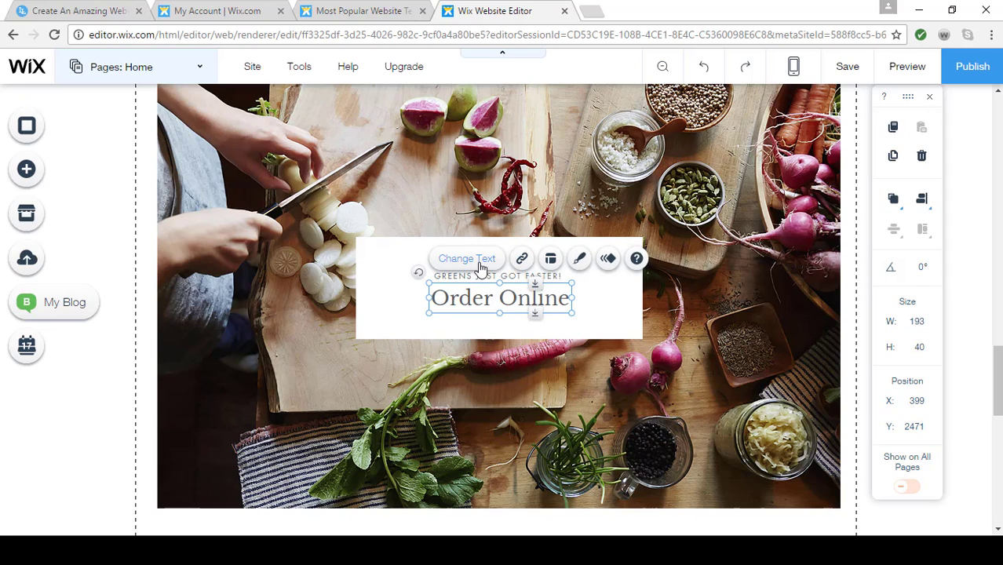
click(481, 264)
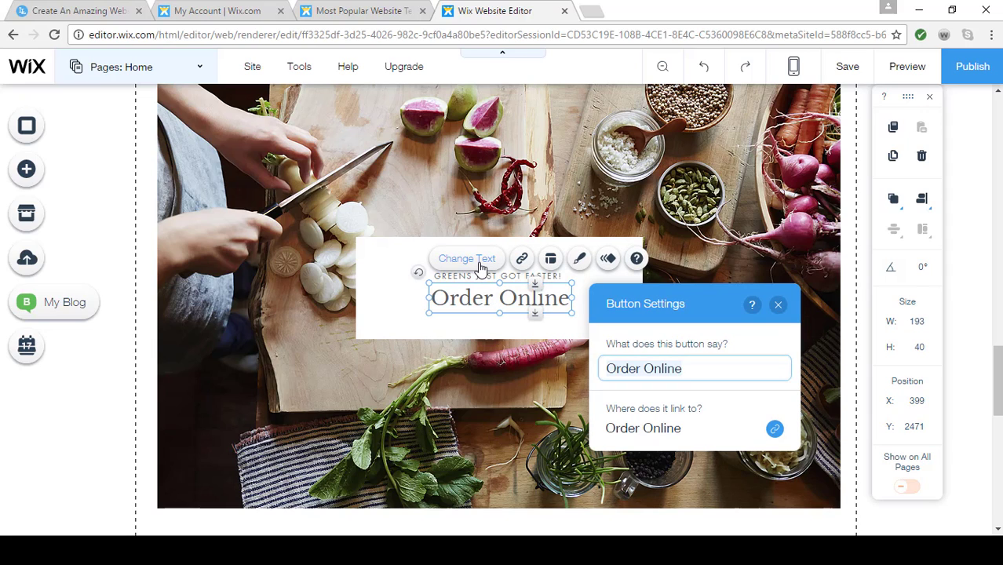
key(ctrl+a)
text(Fres)
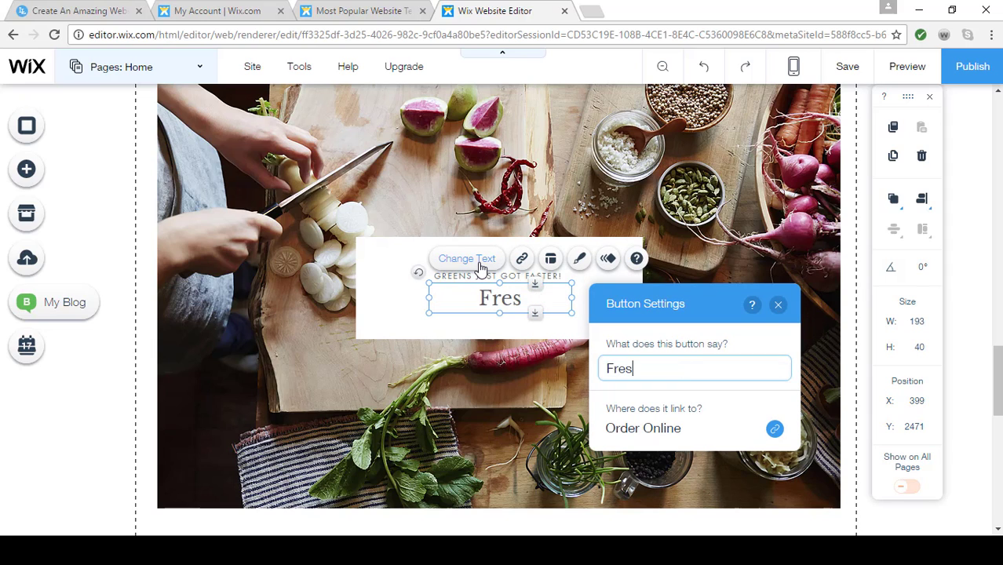
text(h Coffee)
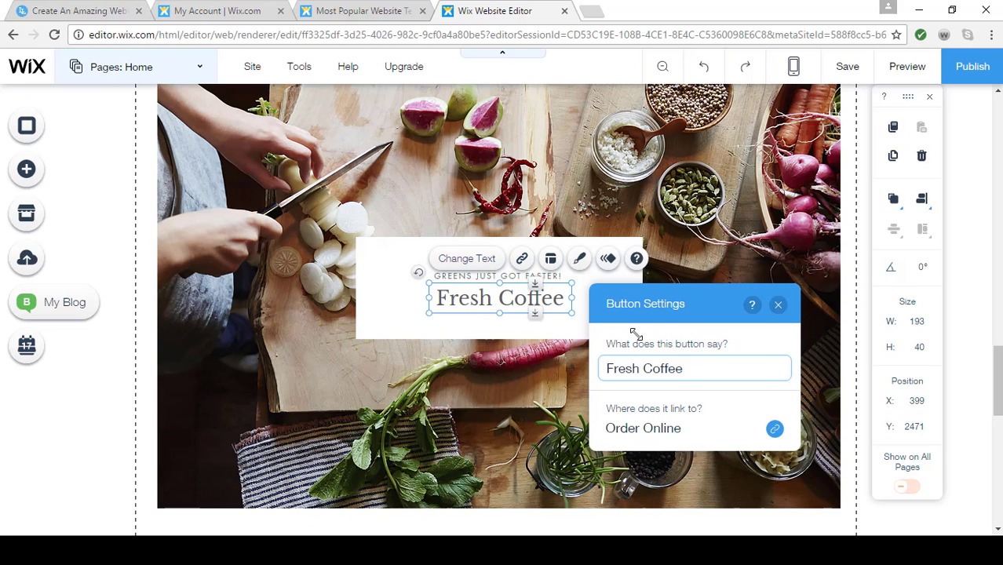
Link the Fresh Coffee button to the Menu page
click(522, 260)
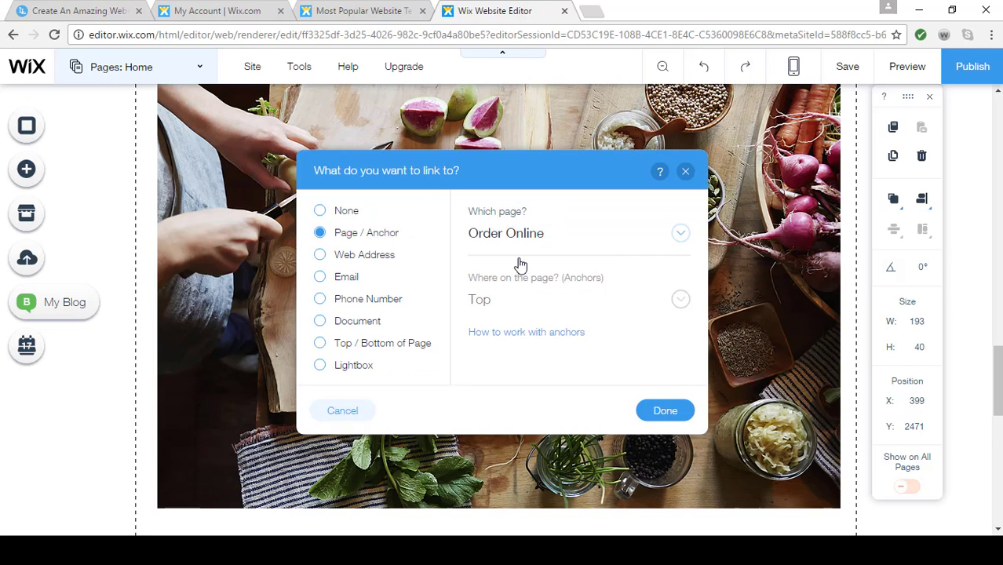
click(680, 233)
click(663, 205)
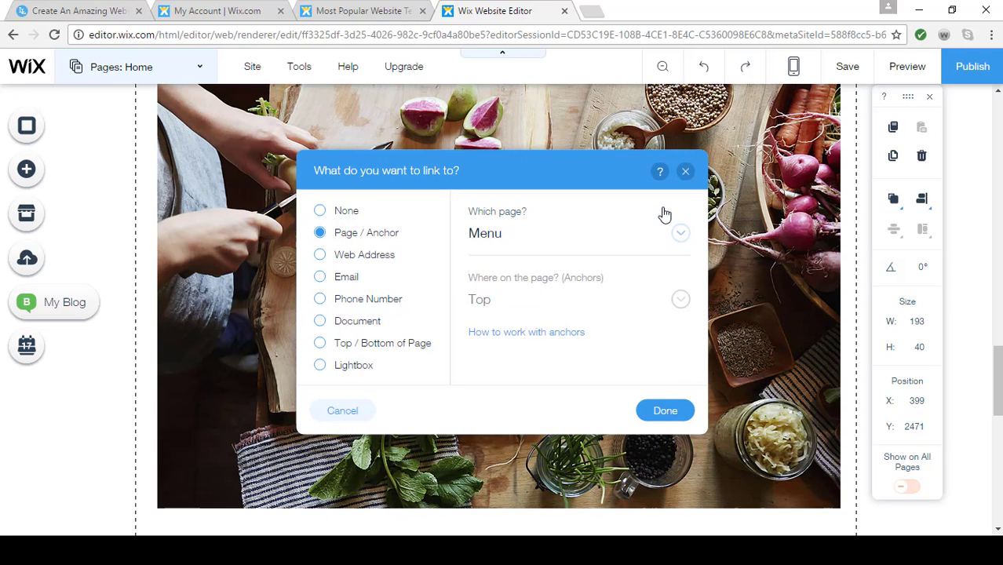
click(665, 412)
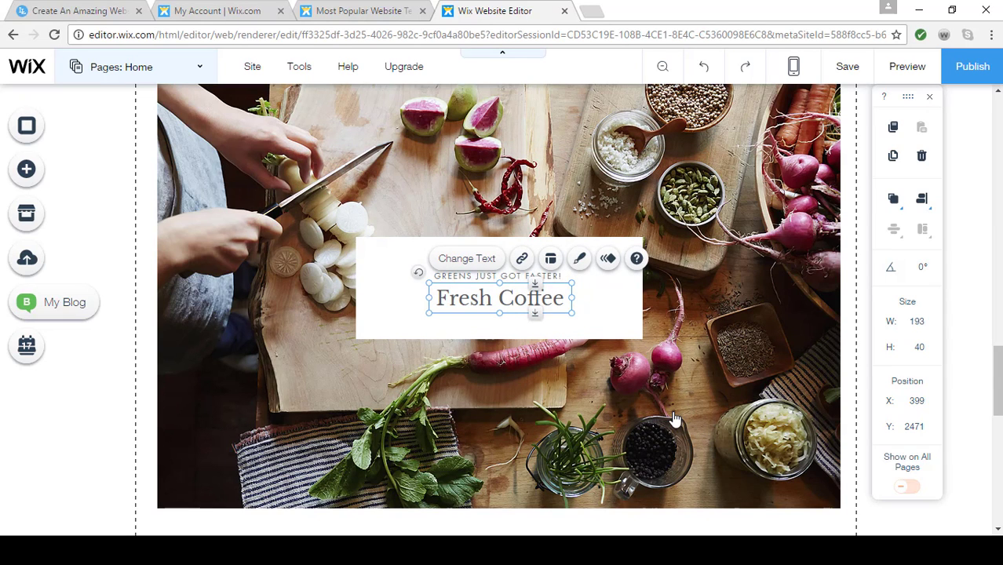
Preview the site, test the Fresh Coffee button's link, and return to the editor
click(908, 70)
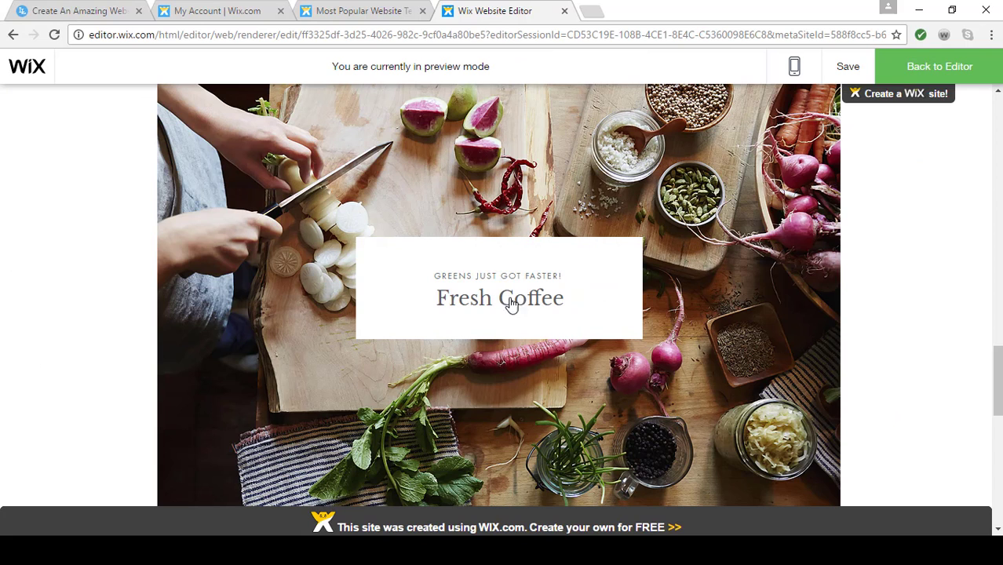
click(506, 304)
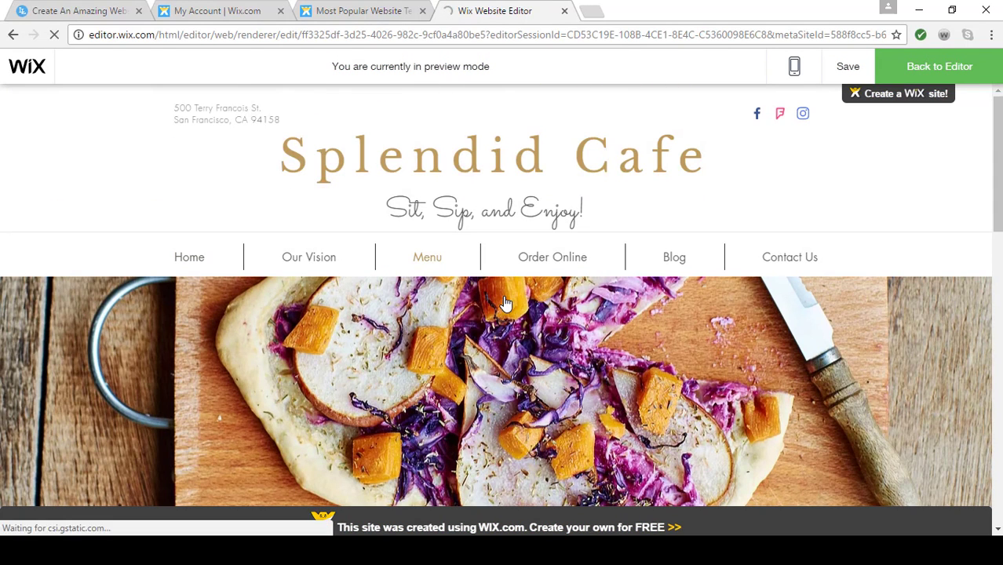
click(925, 66)
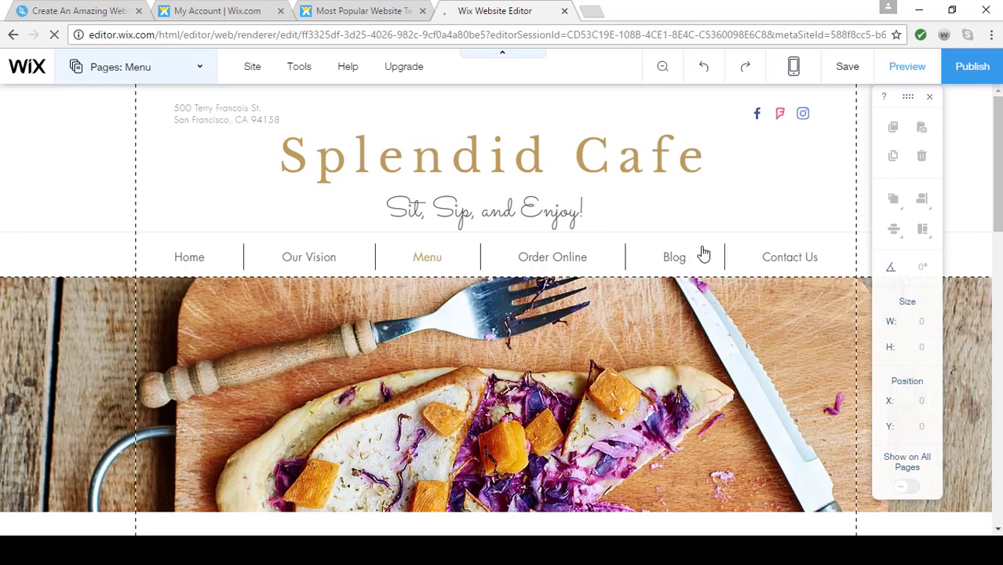
Look over the Menu page content and switch the editor back to the Home page
scroll(668, 343, down, 6)
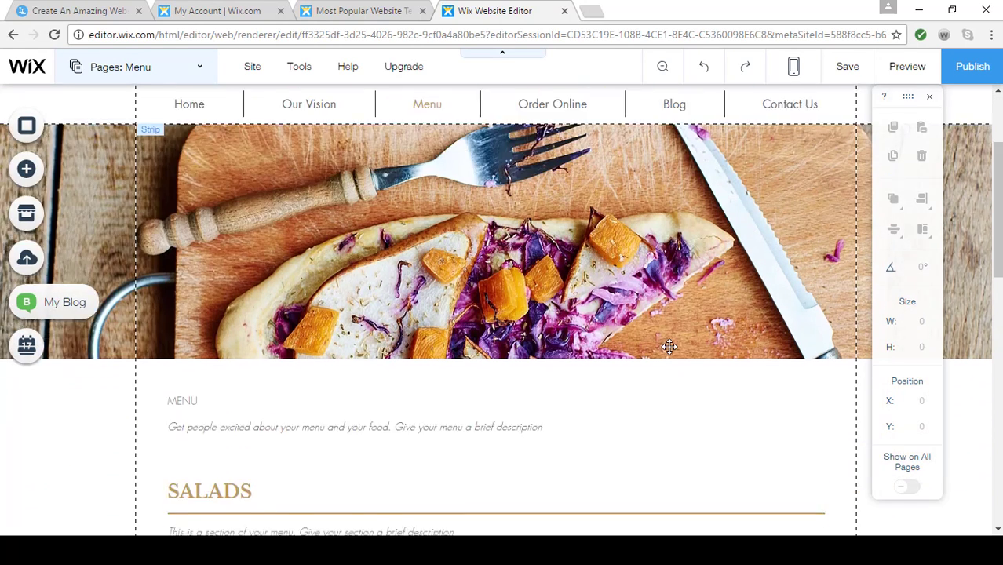
scroll(669, 343, down, 4)
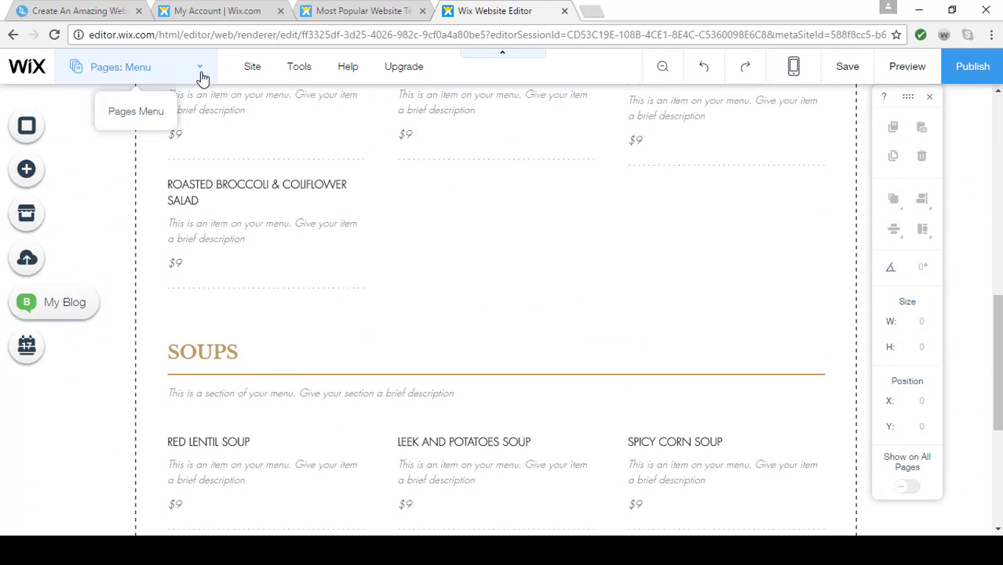
click(201, 76)
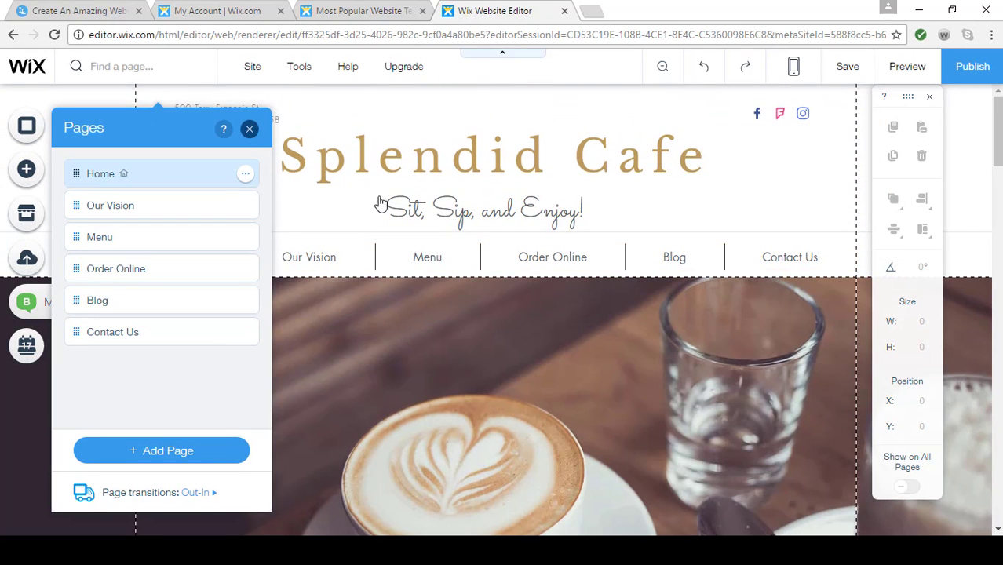
click(250, 129)
Delete the "Greens just got faster!" caption above the Fresh Coffee button
scroll(455, 329, down, 5)
scroll(458, 327, down, 12)
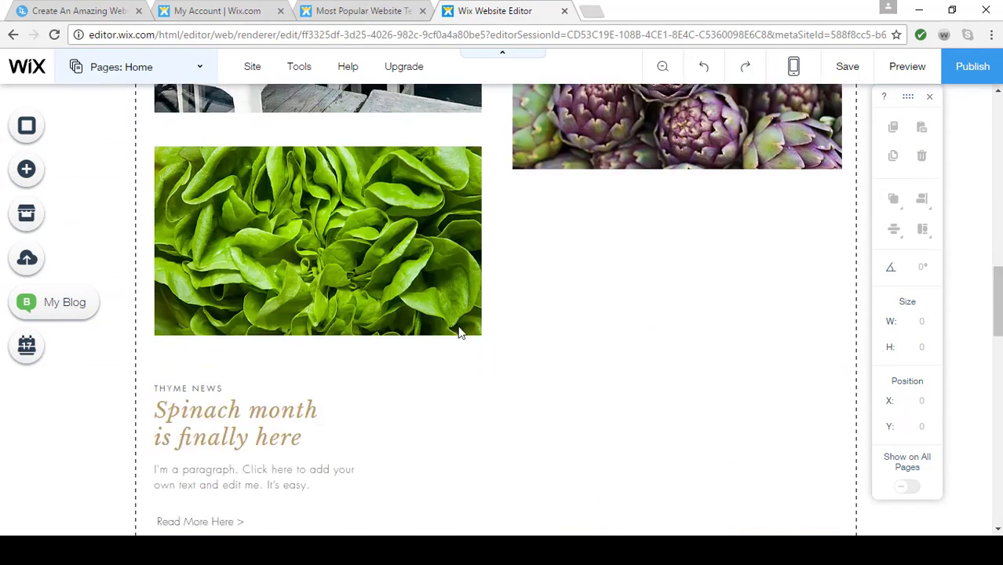
scroll(458, 325, up, 1)
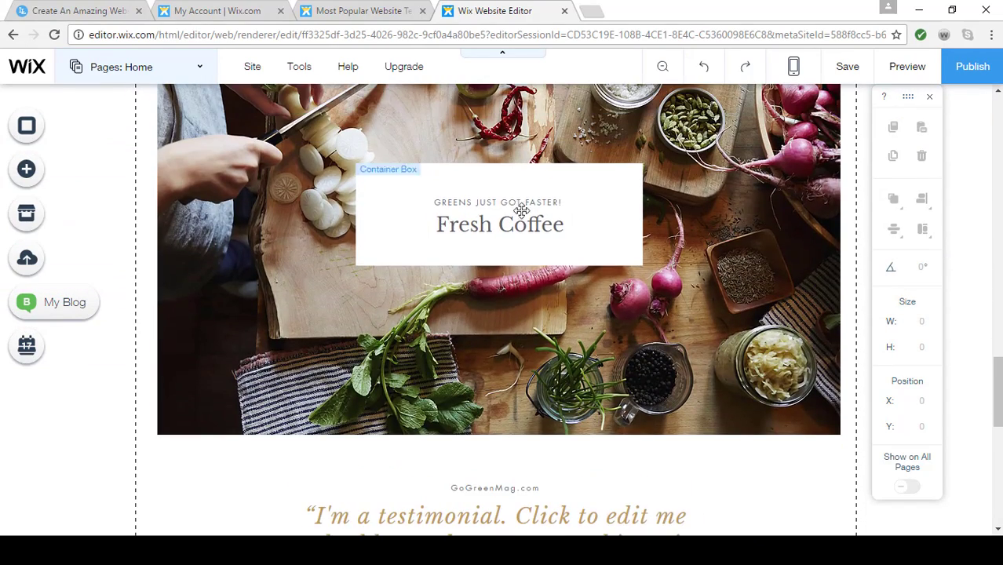
click(510, 203)
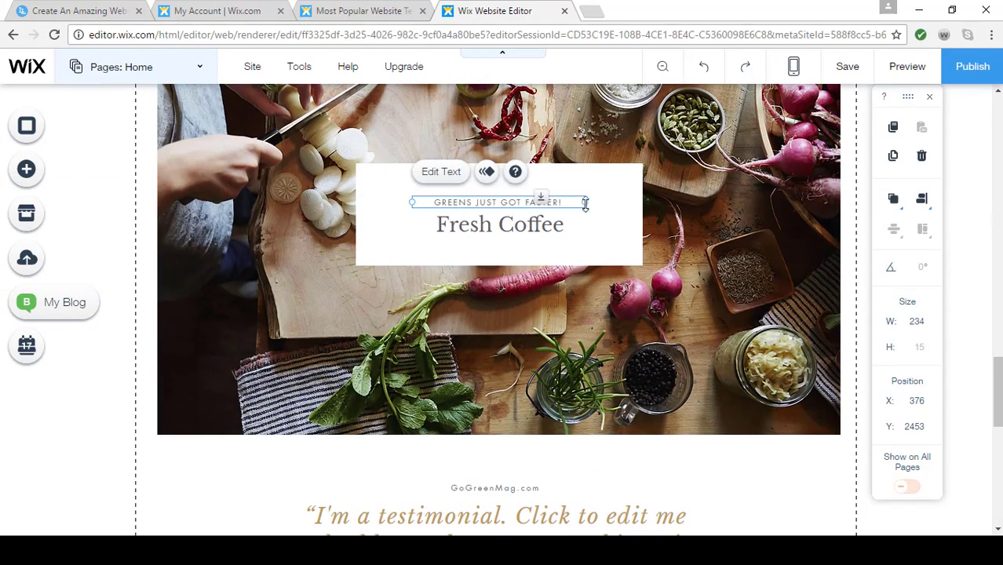
key(Delete)
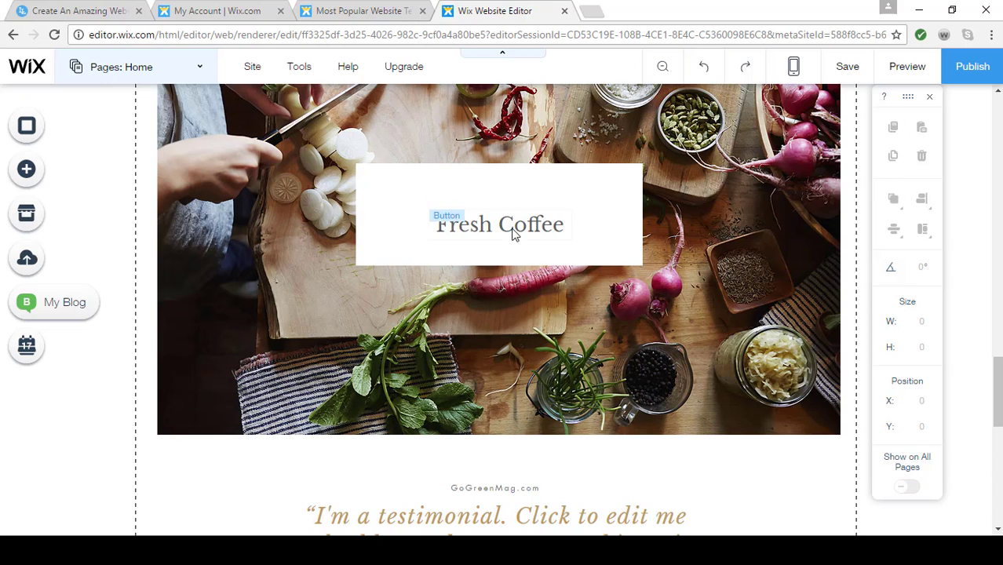
Center the Fresh Coffee button horizontally and vertically within its white box, and select the cutting-board photo behind it
click(512, 228)
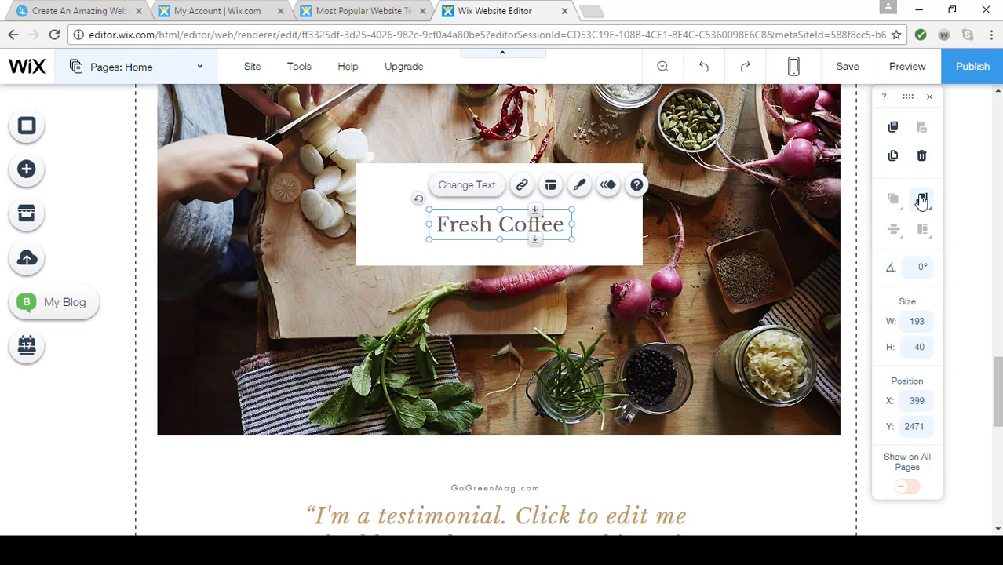
mouse_move(921, 202)
click(889, 229)
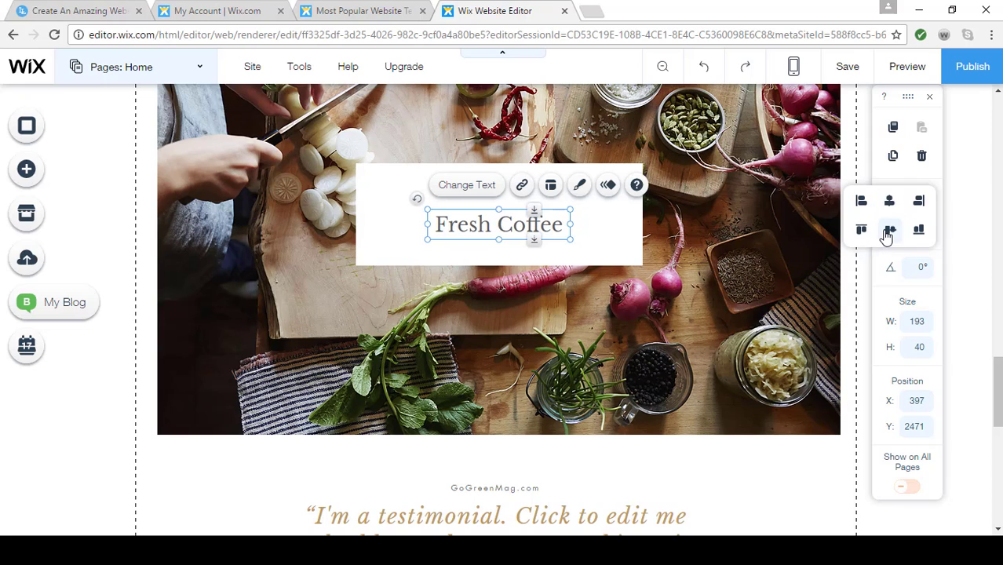
click(688, 298)
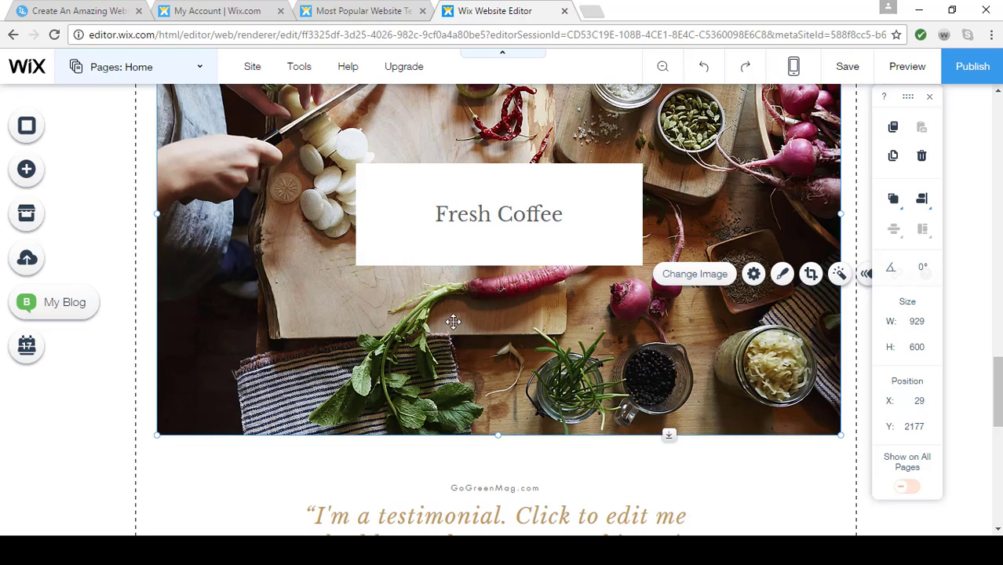
Open the video background chooser for the strip with the wooden-table photo above the footer
scroll(451, 322, down, 4)
scroll(454, 328, down, 5)
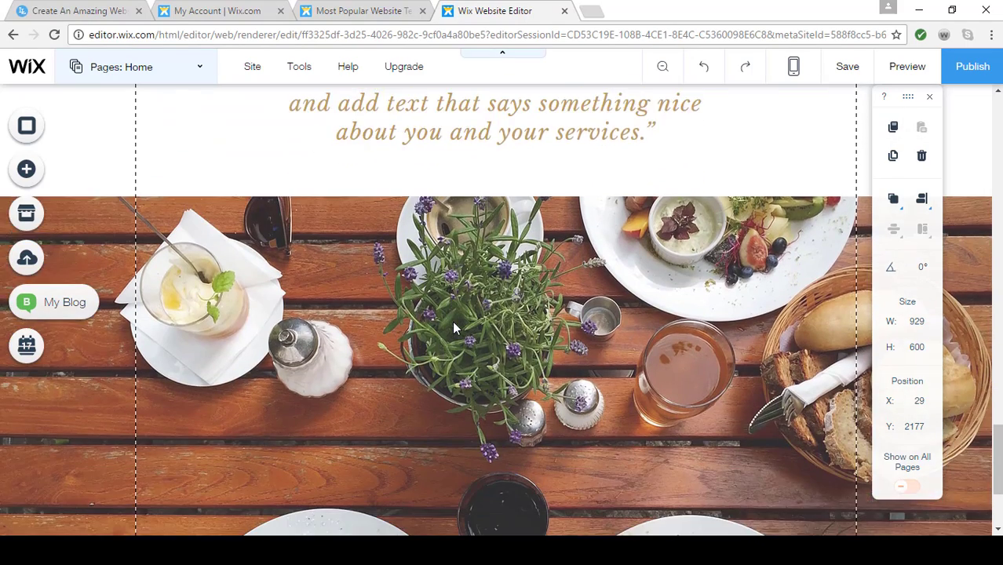
scroll(515, 286, up, 1)
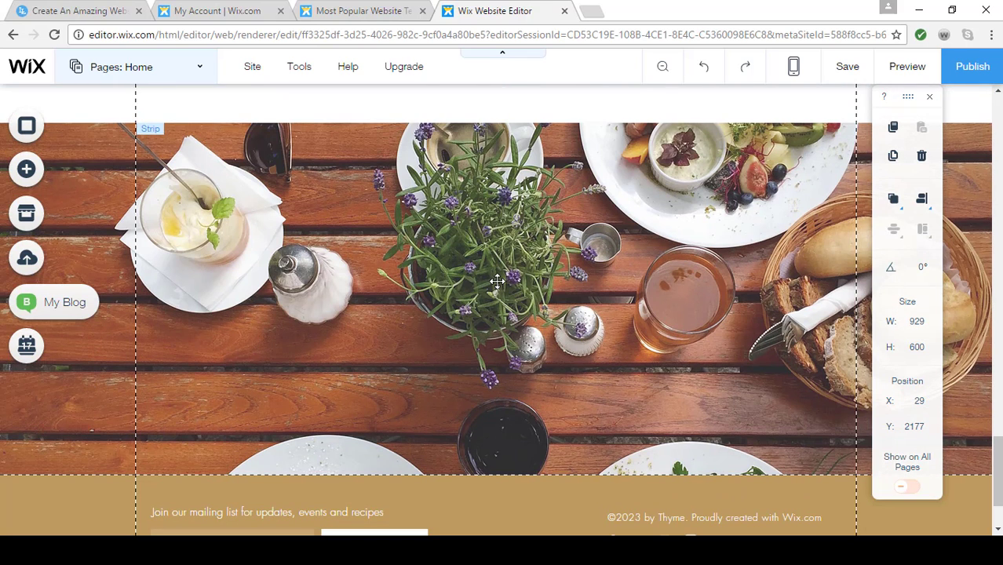
click(497, 281)
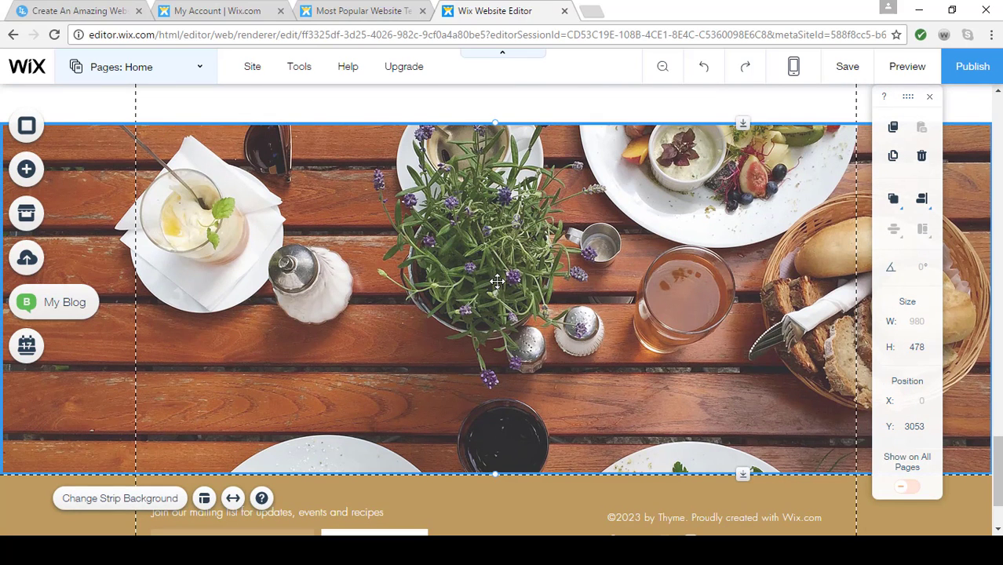
click(130, 499)
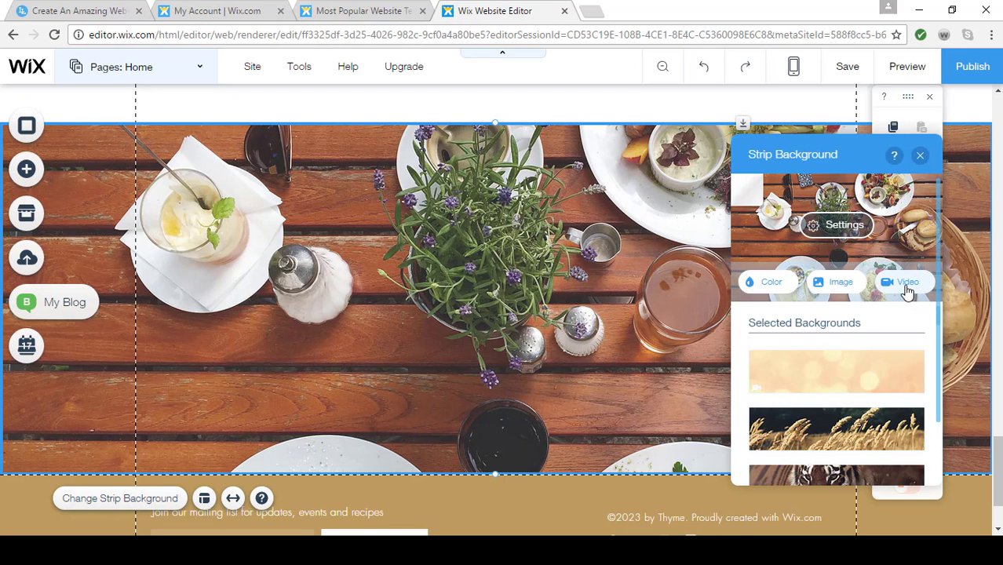
click(905, 283)
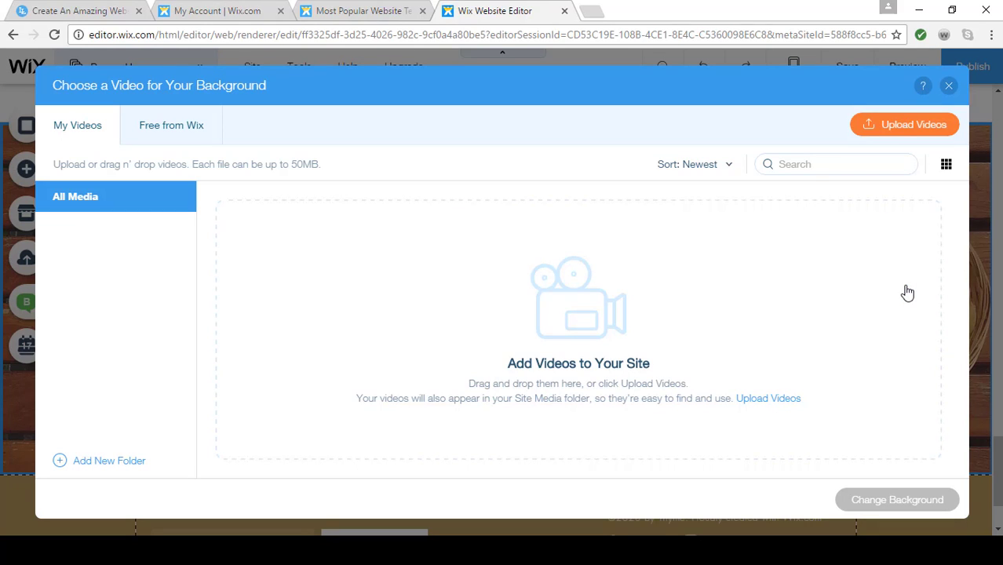
Search the free Wix videos for "coffee" and apply the first one, with the red cup, as the strip background
click(183, 134)
click(787, 167)
text(c)
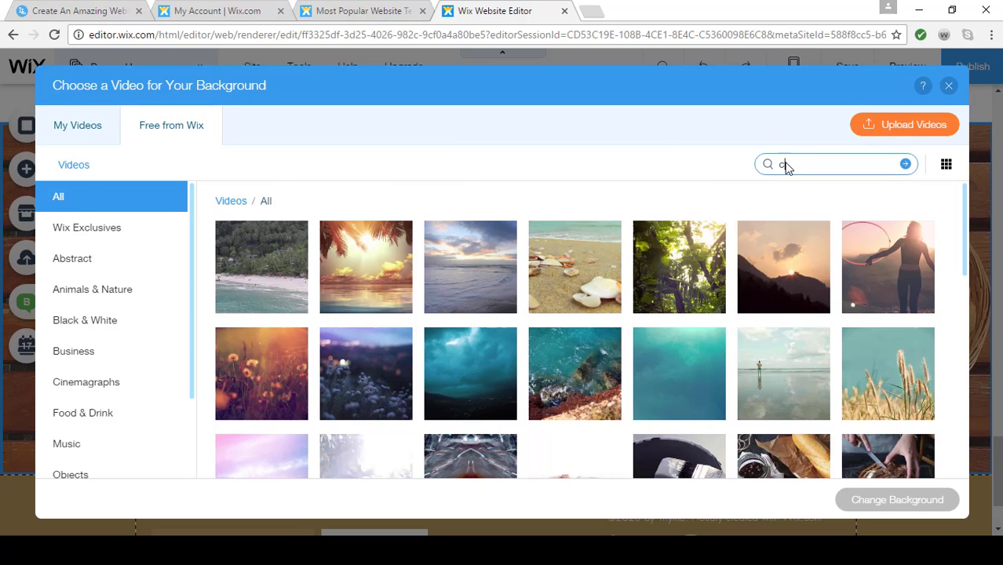
text(offee)
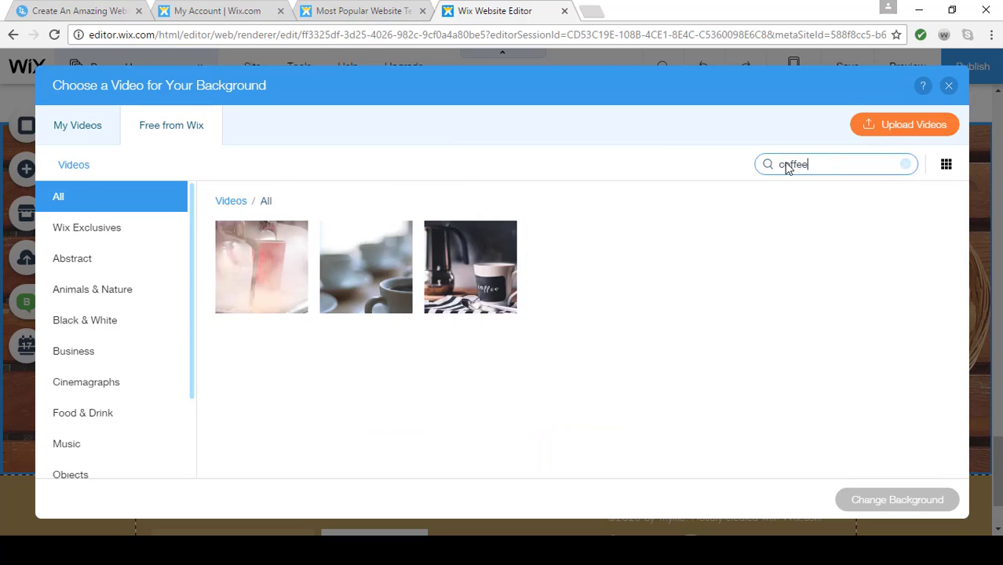
click(261, 267)
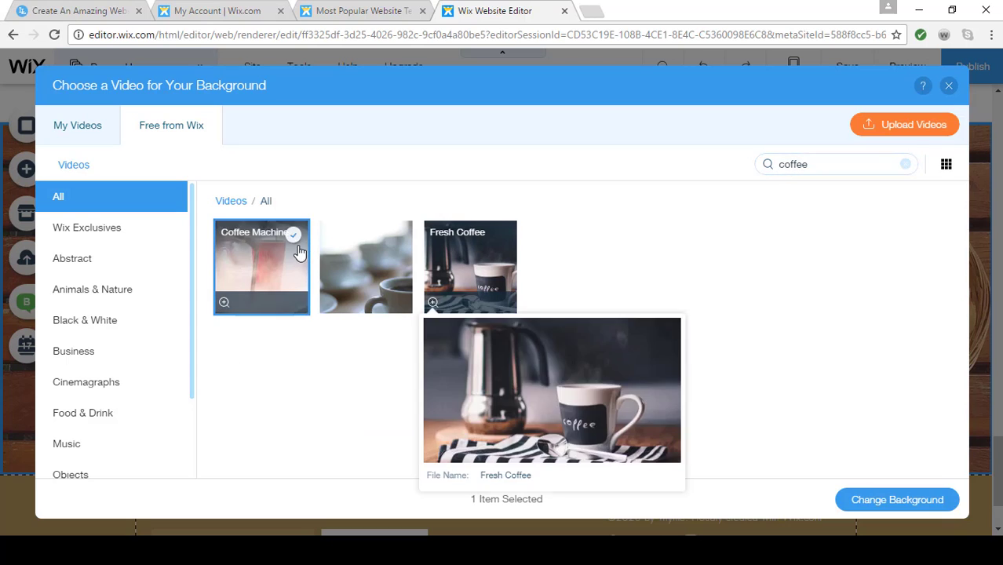
click(864, 500)
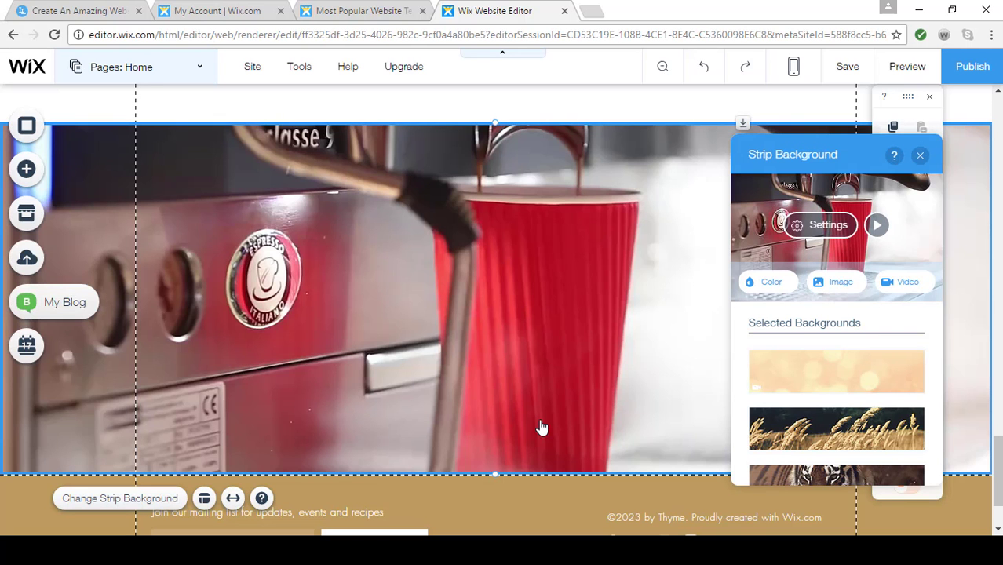
Preview the Home page, look over the video strip and the sections around it, and return to the editor
click(910, 68)
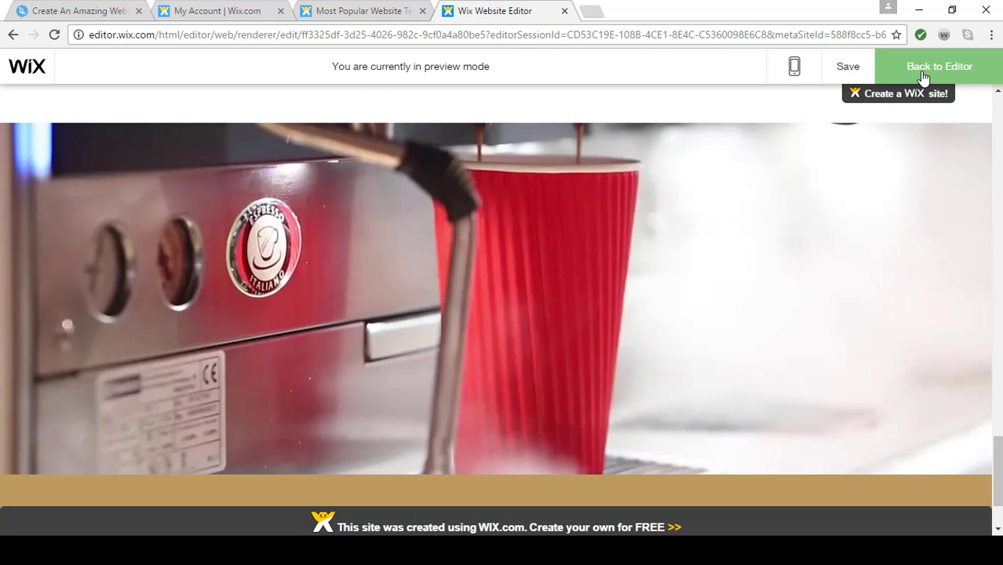
scroll(705, 351, up, 2)
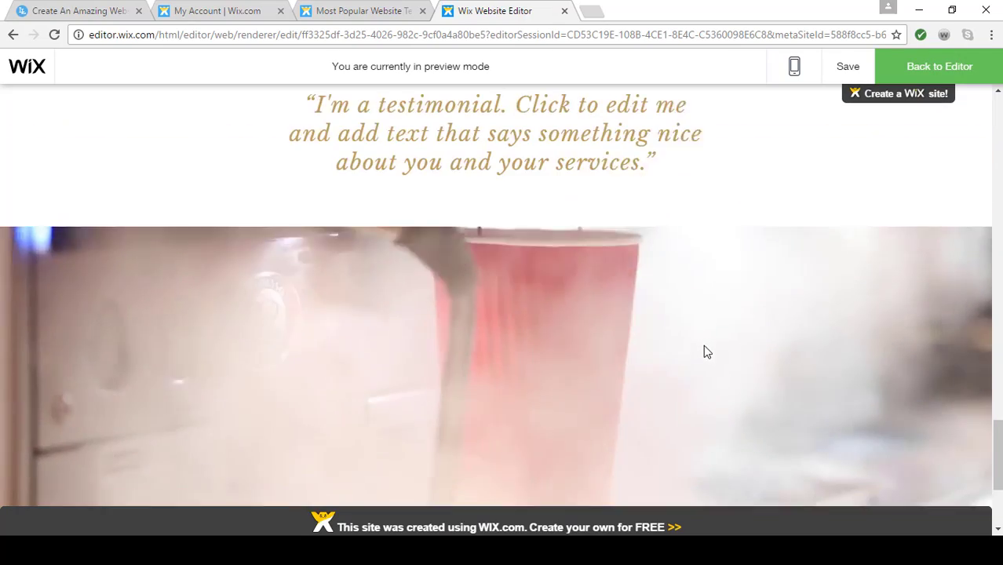
scroll(705, 352, up, 8)
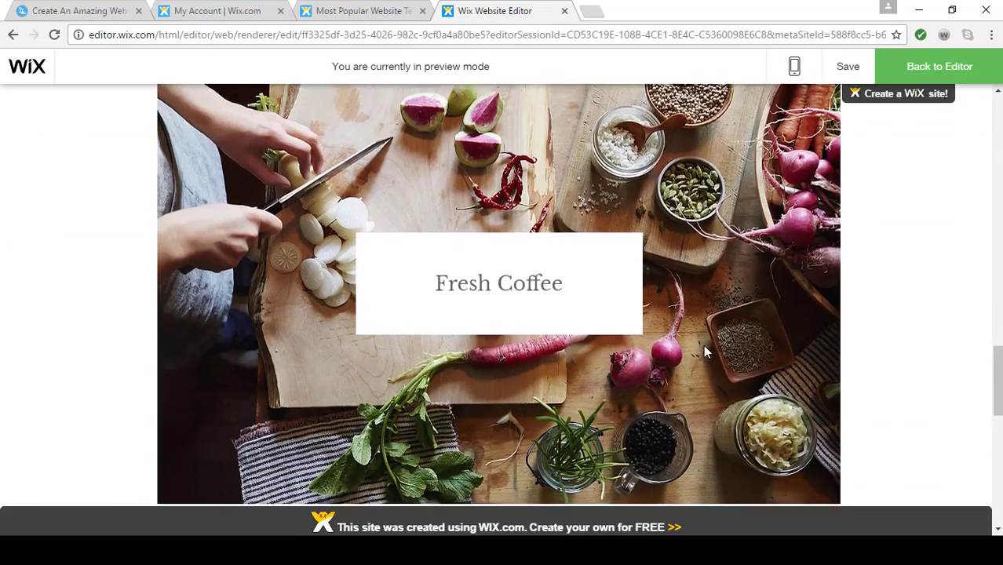
scroll(705, 353, down, 10)
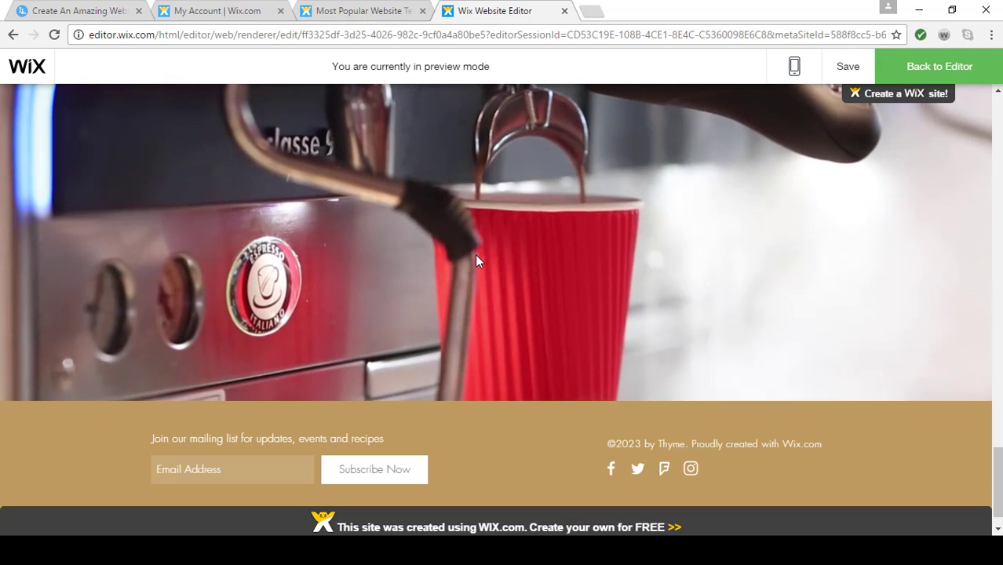
click(915, 65)
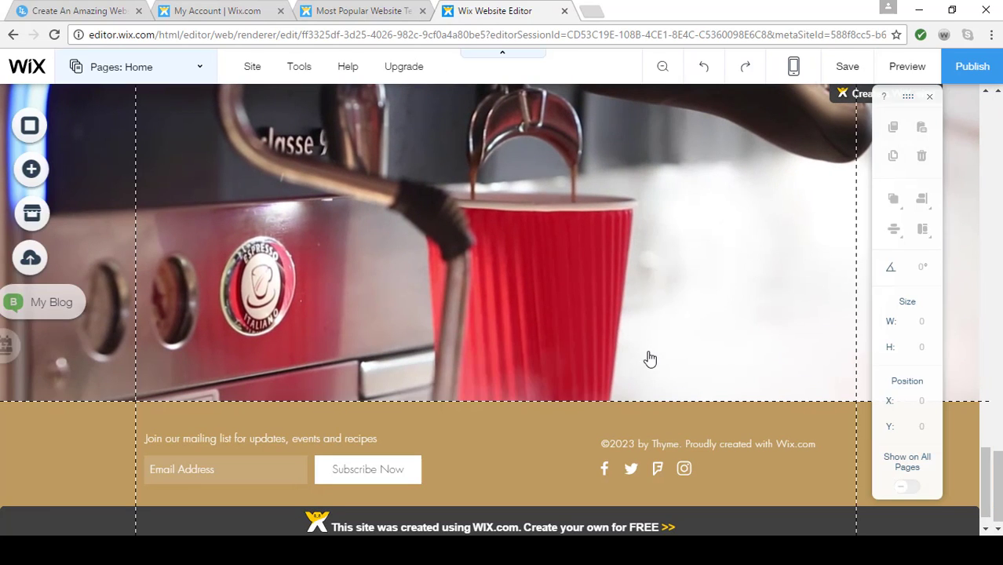
Change the footer's design to the grey themed footer
scroll(648, 358, down, 1)
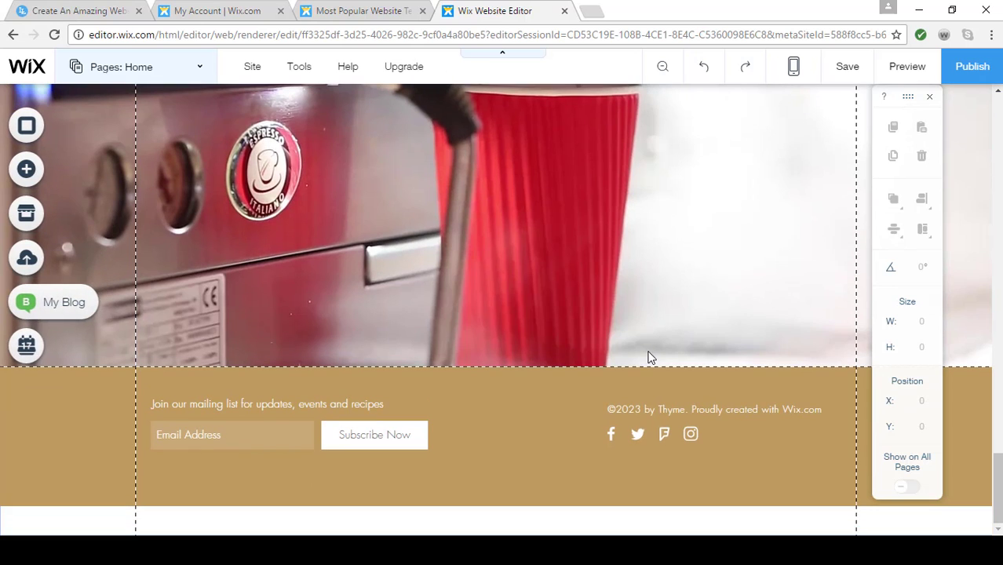
click(510, 427)
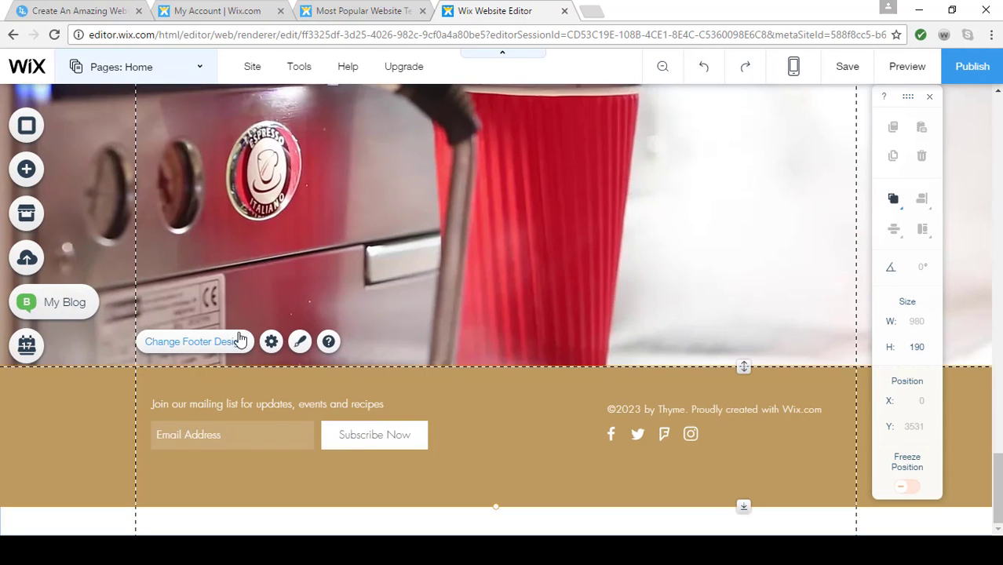
click(298, 343)
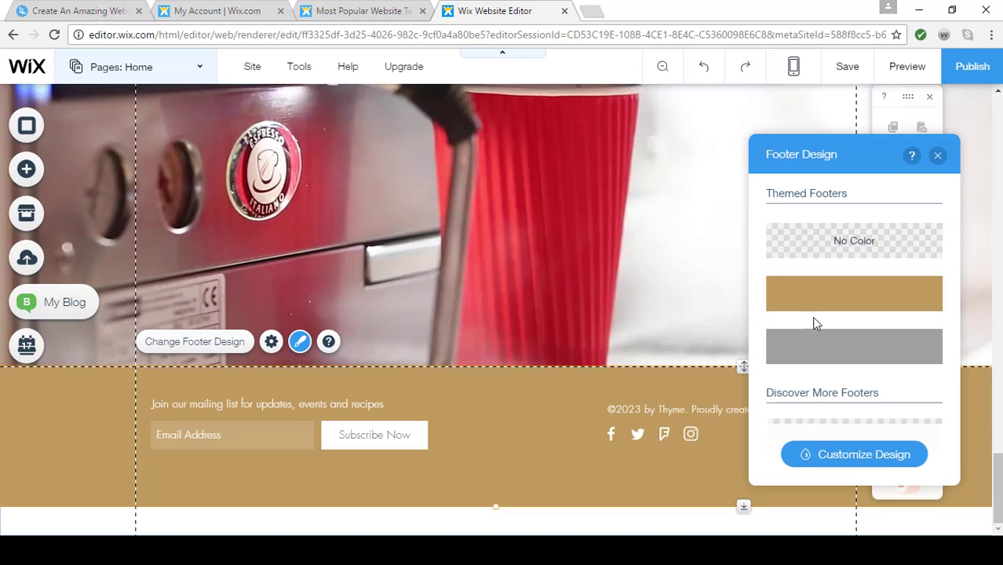
click(834, 343)
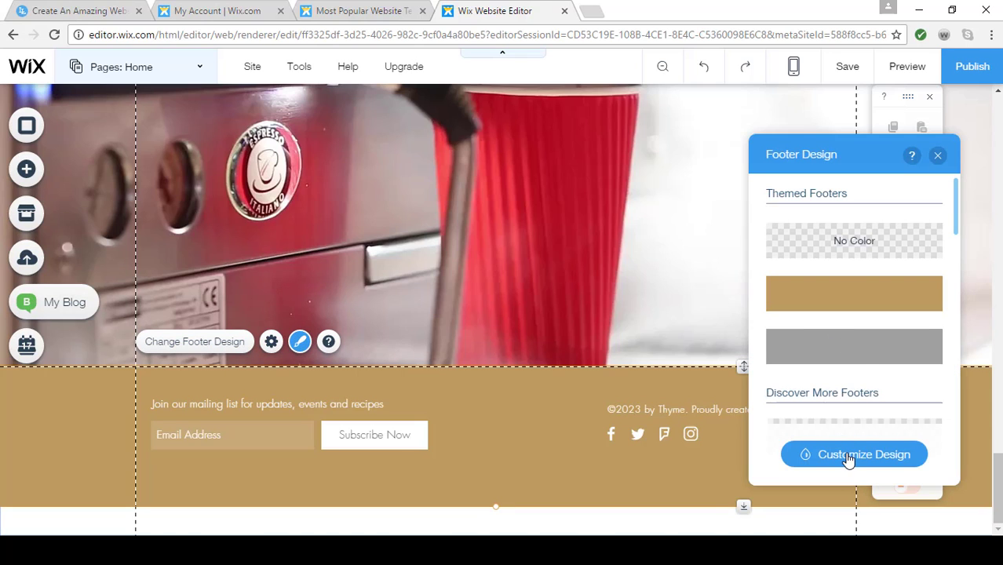
click(940, 156)
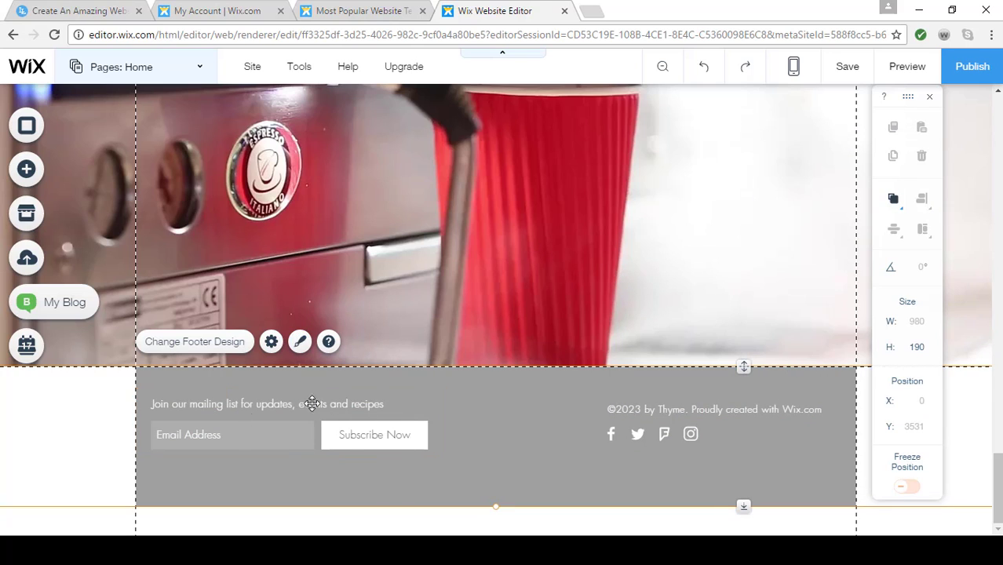
Enable the Name field in the footer's Wix Get Subscribers form
click(242, 440)
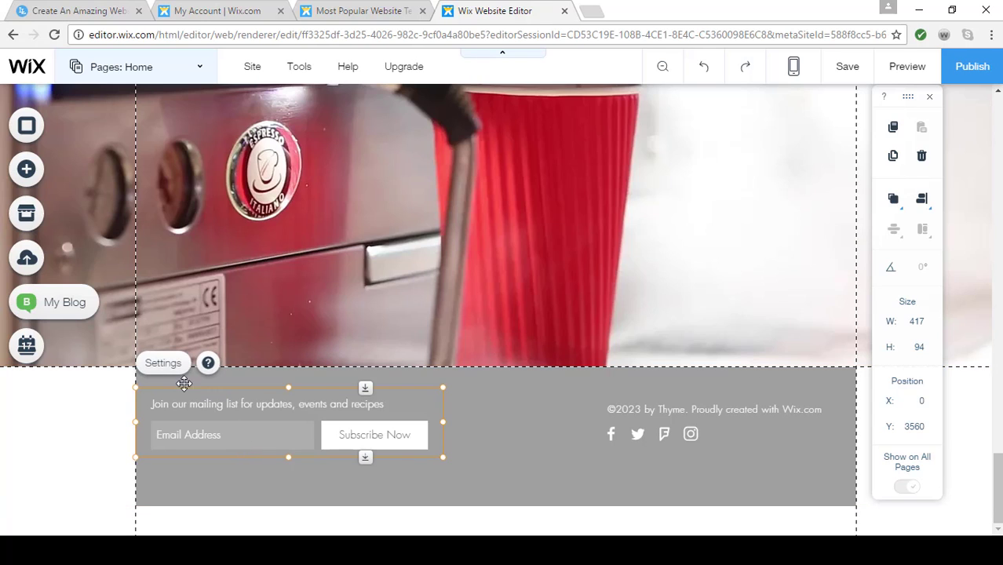
click(165, 363)
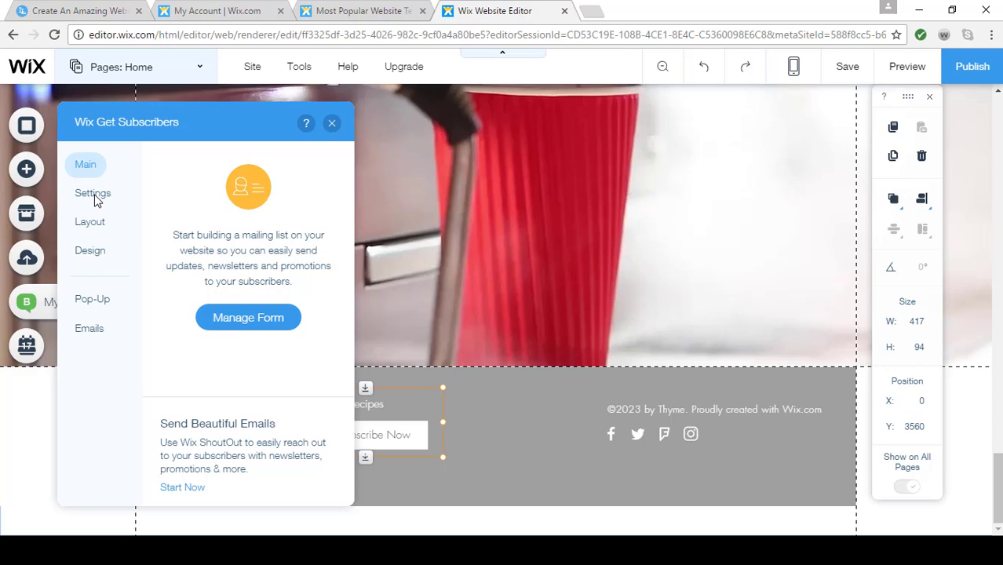
click(94, 200)
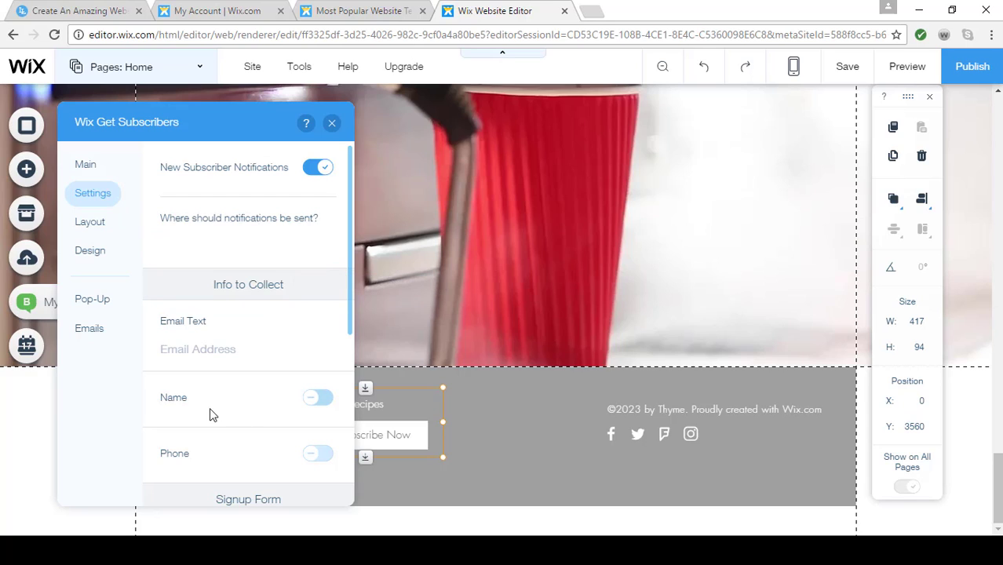
click(321, 399)
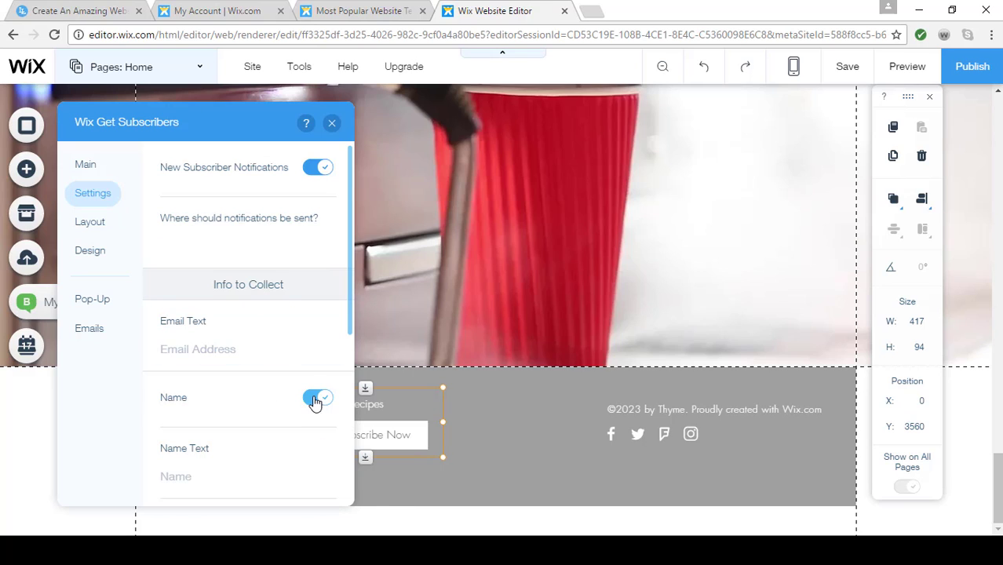
click(332, 123)
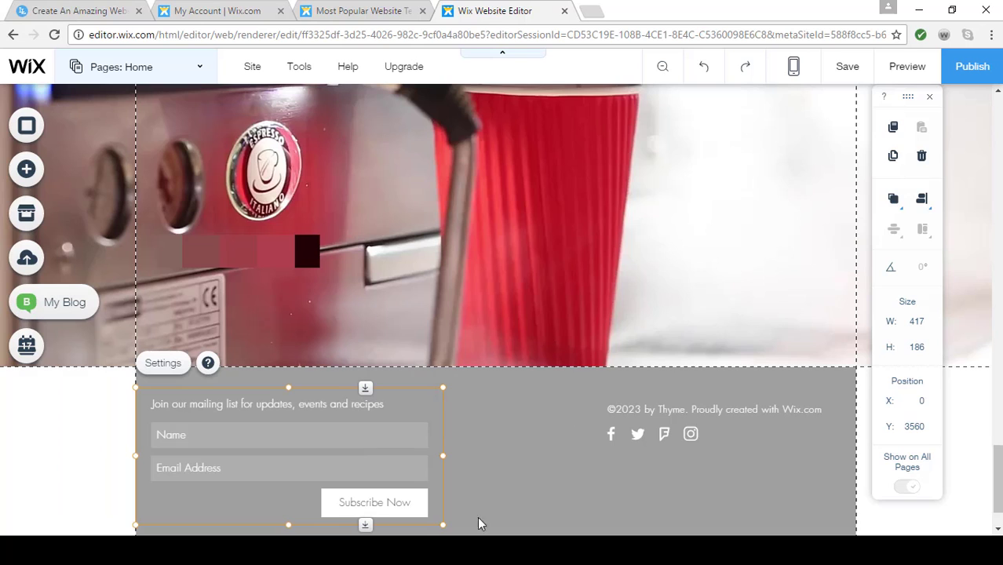
Move the footer's subscriber form up slightly to Y 3554 and widen it to 445 pixels
scroll(542, 469, down, 2)
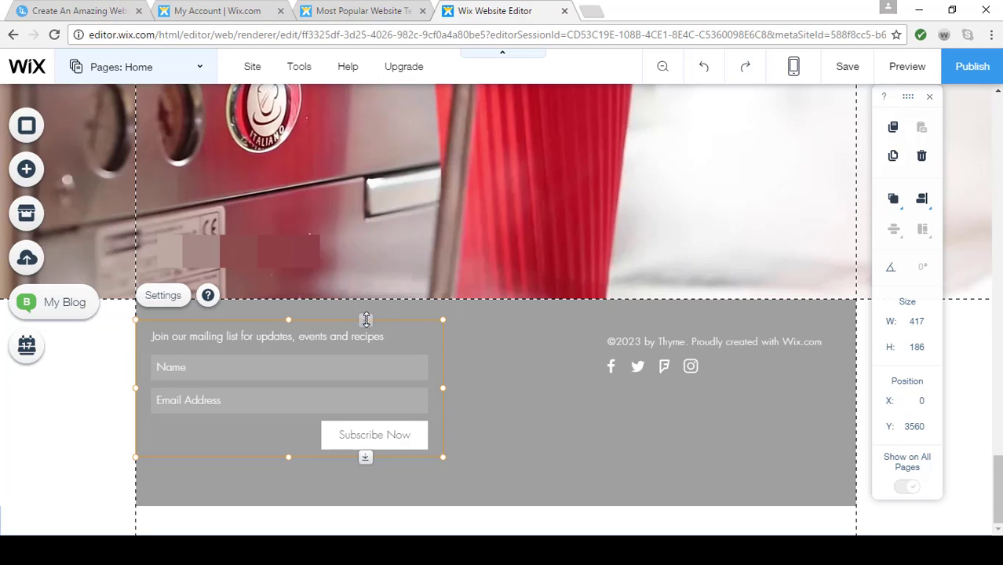
drag(365, 318, 366, 326)
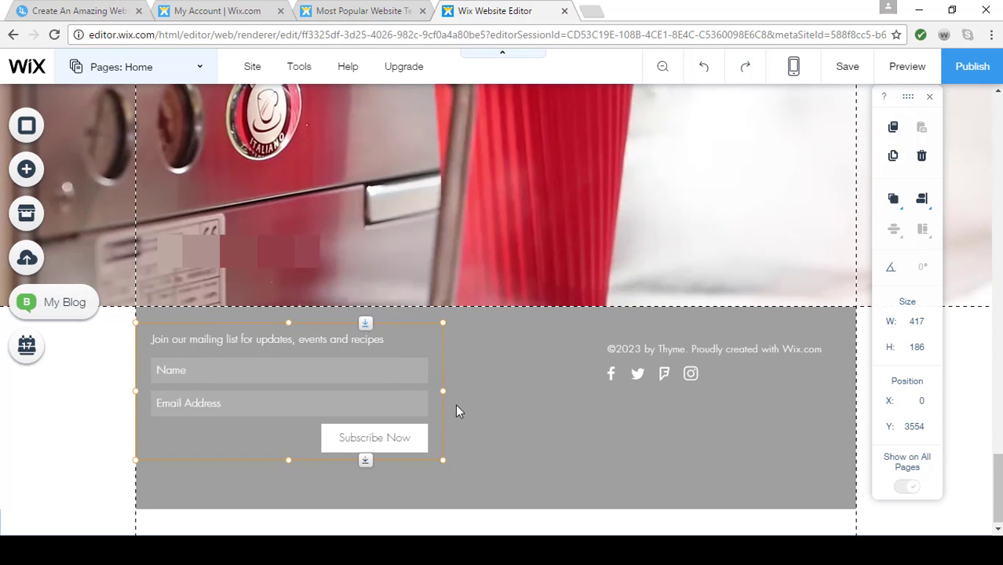
drag(443, 391, 464, 392)
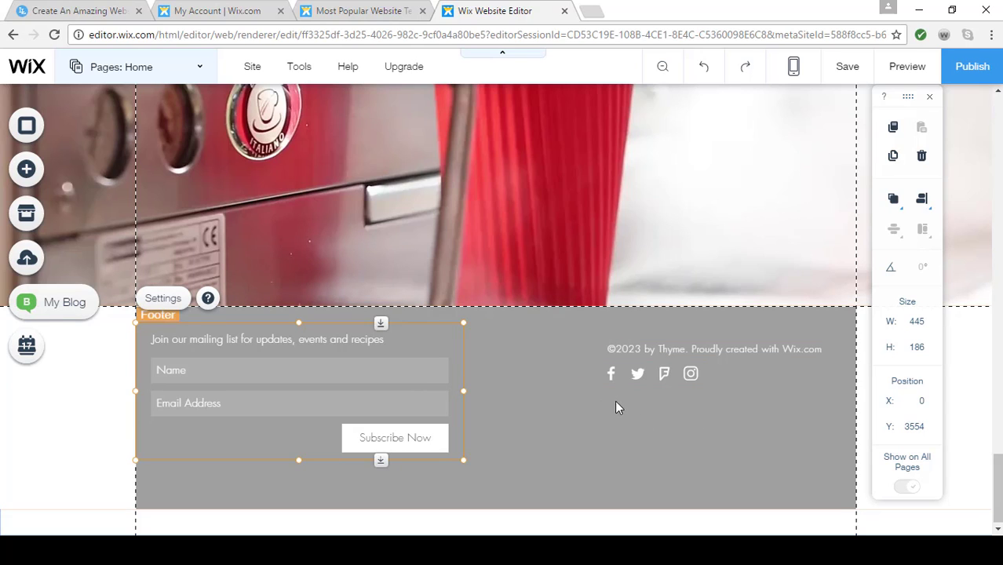
click(784, 352)
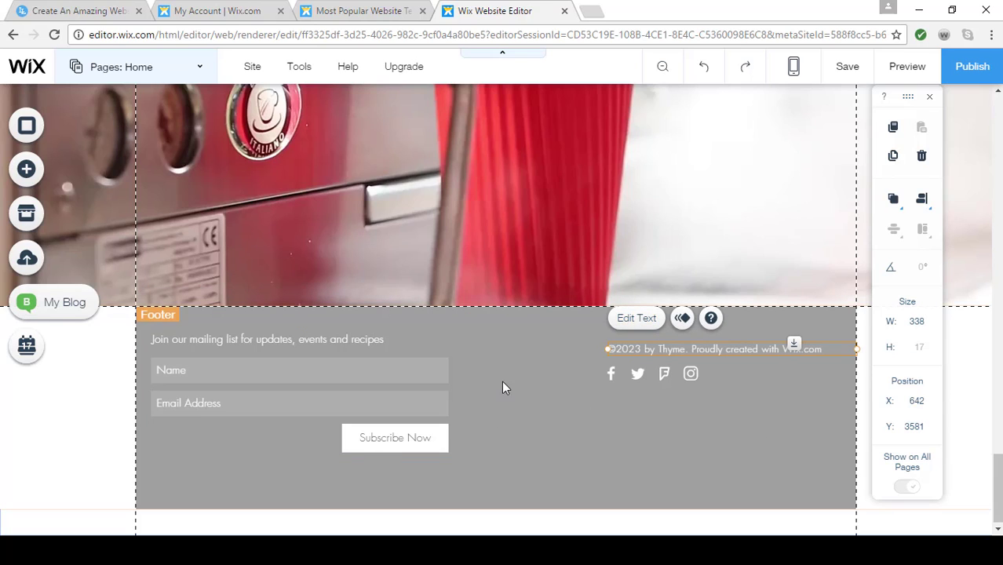
Switch to the Our Vision page and rename it "About Us"
mouse_move(435, 78)
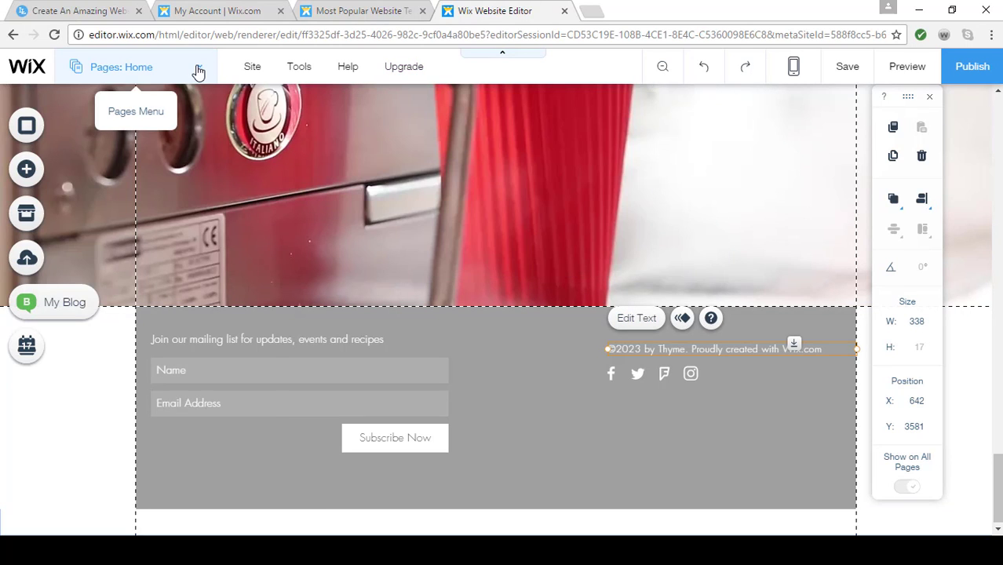
click(199, 70)
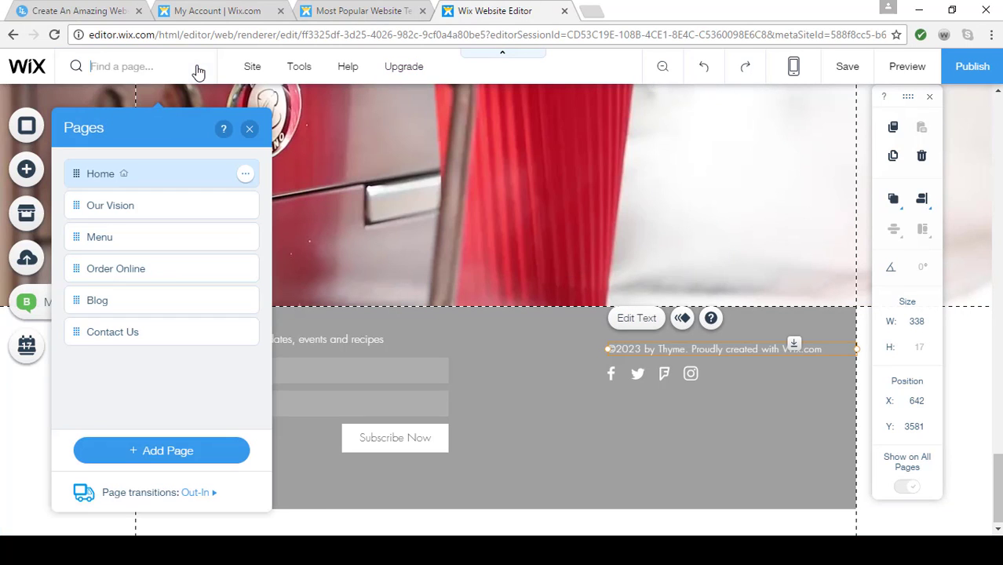
click(177, 207)
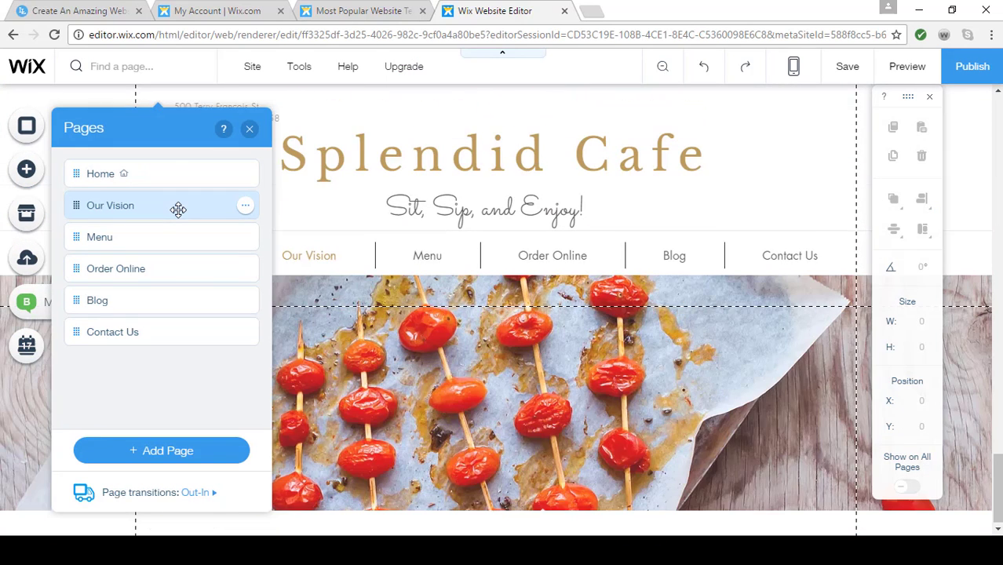
click(245, 207)
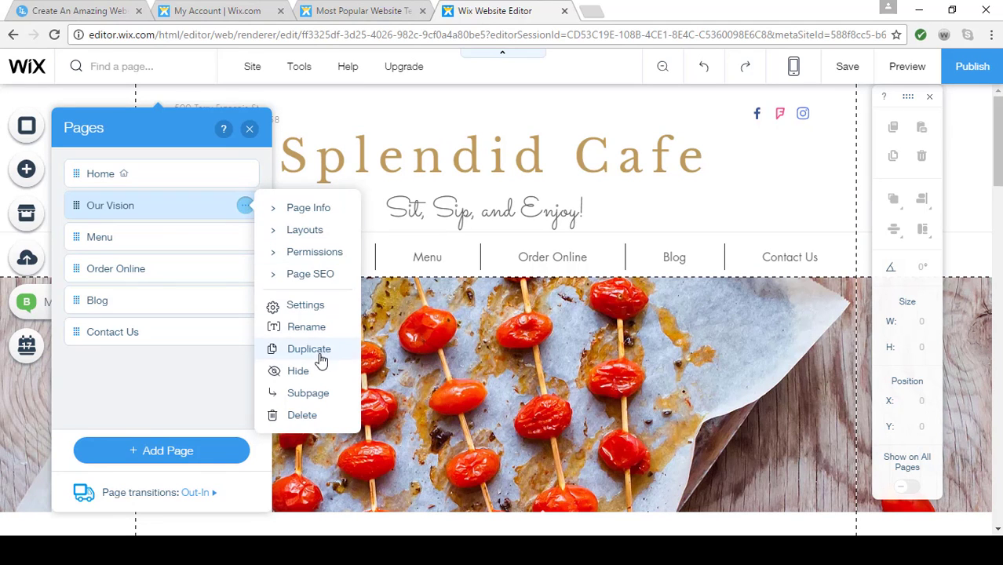
click(317, 330)
text(About Us)
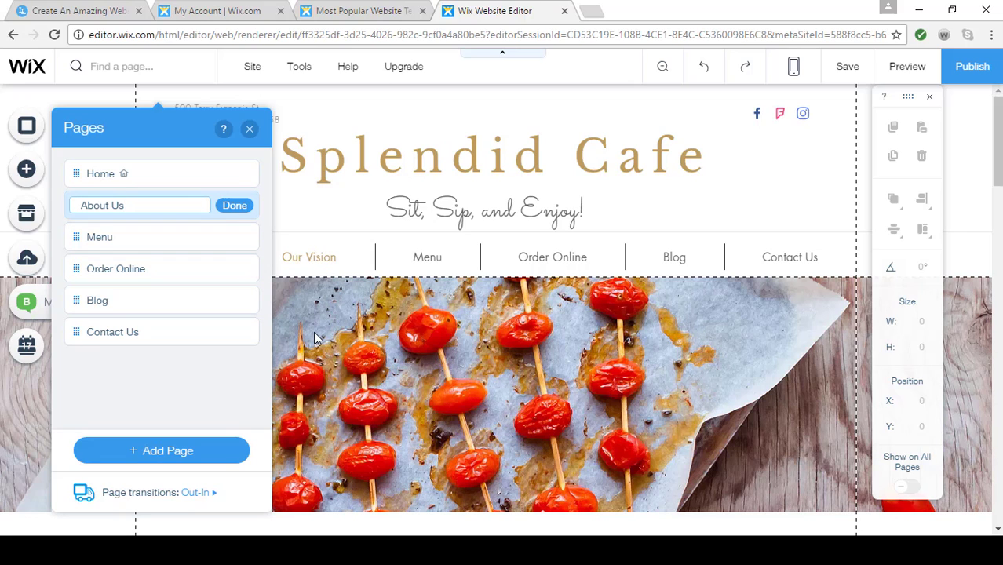
key(Return)
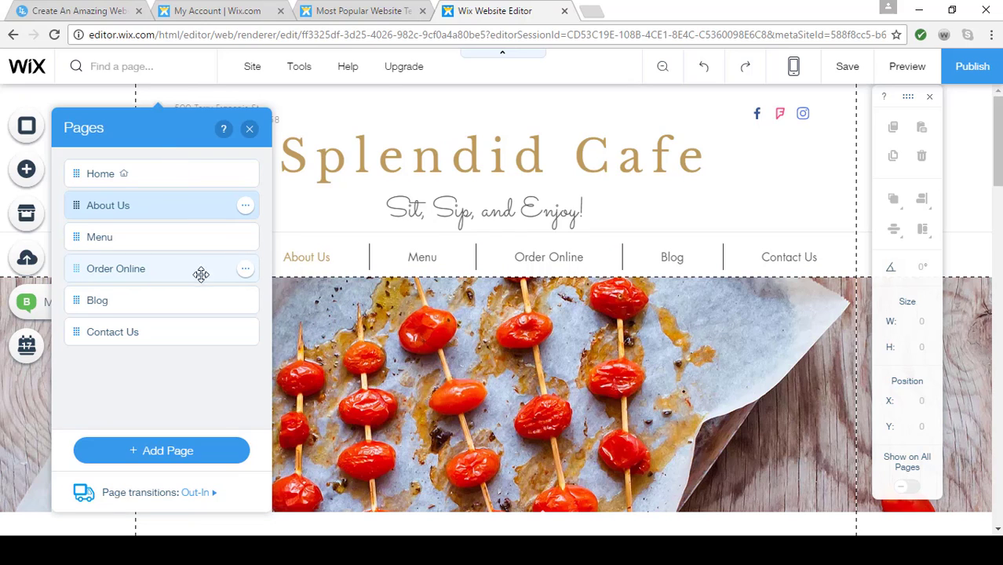
Delete the Order Online page from the site
click(245, 276)
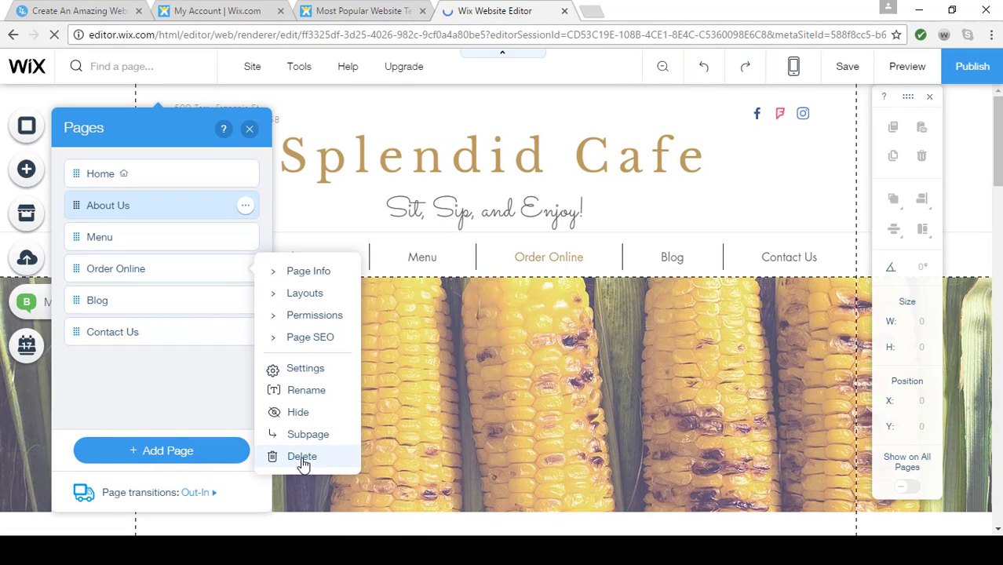
click(303, 462)
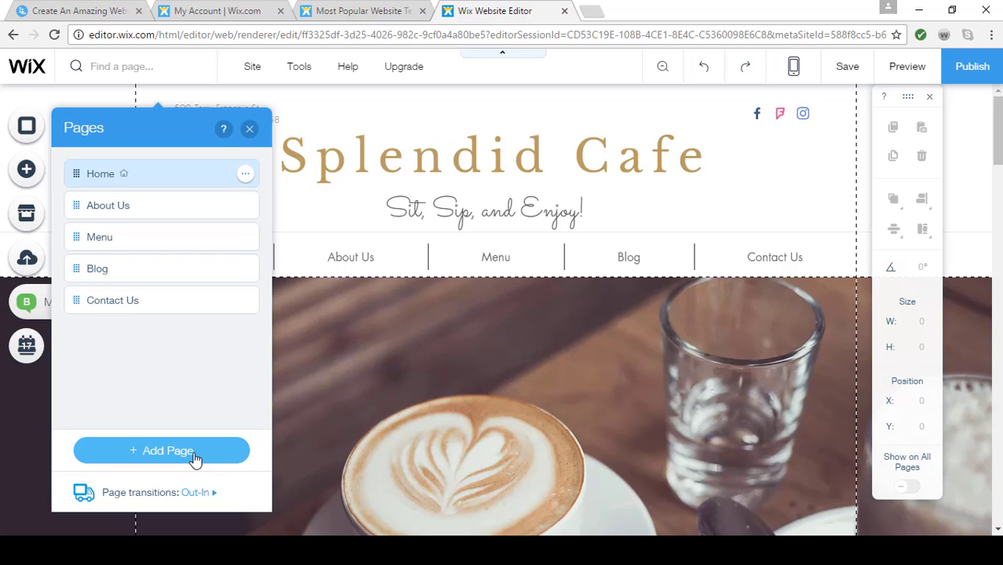
Add a site menu link to the web address tripadvisor.com, opening in a new window, and name it "Tripadvisor"
click(195, 457)
click(315, 364)
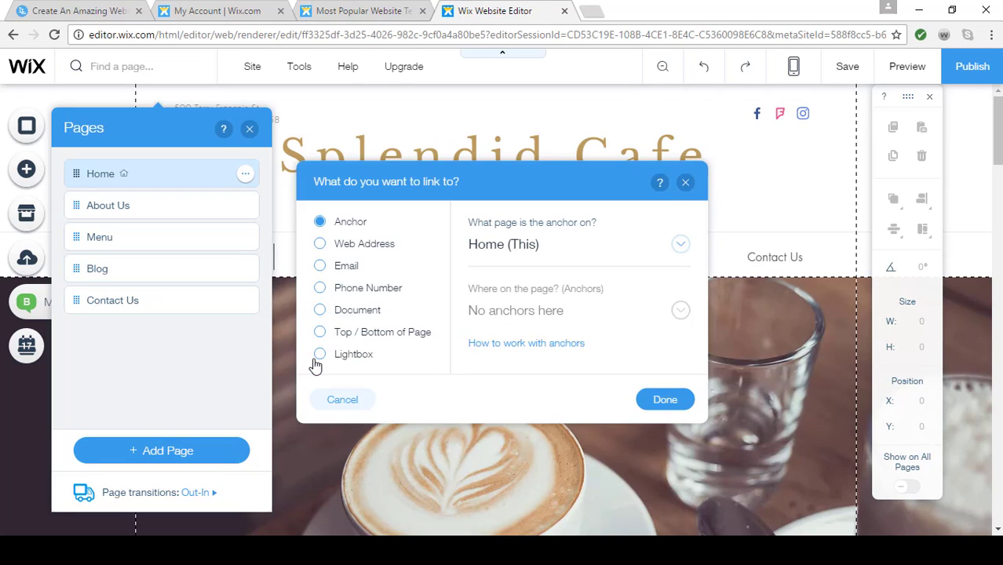
click(320, 245)
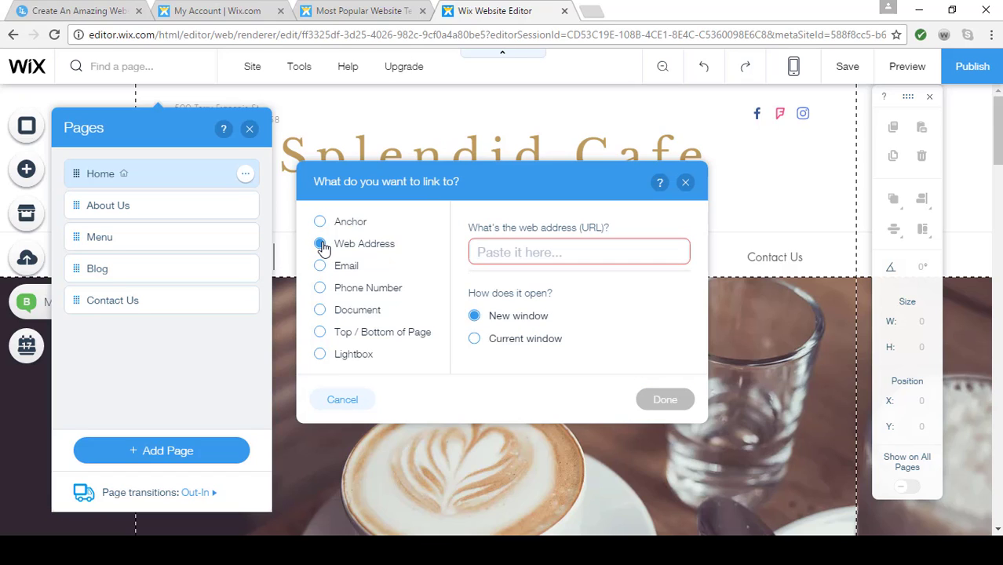
text(tripad)
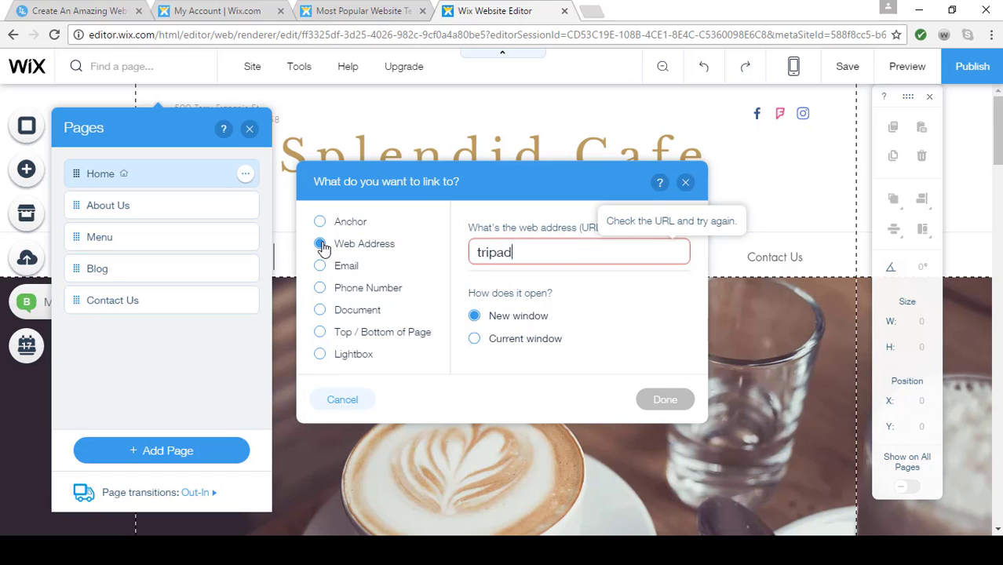
text(visor.com)
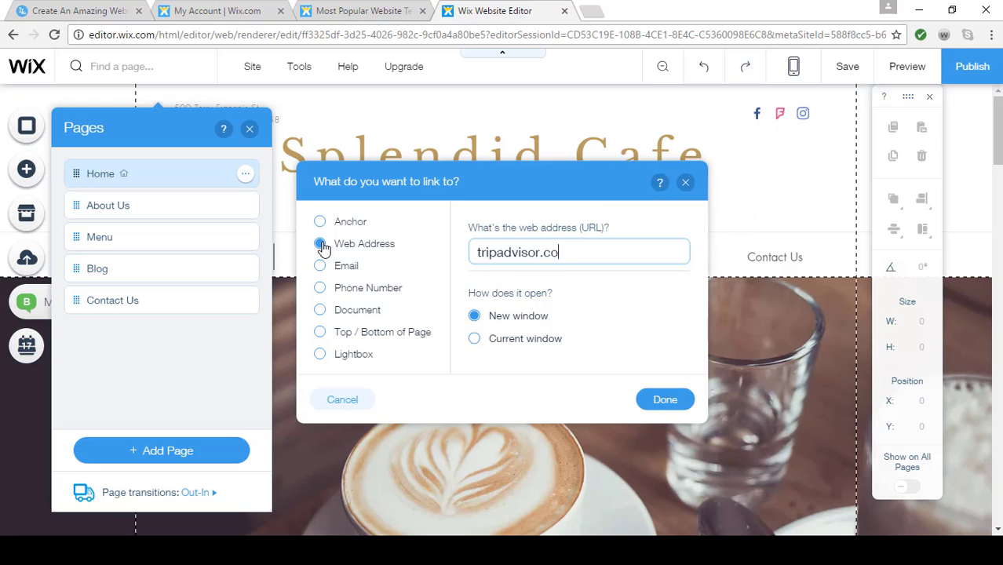
click(663, 400)
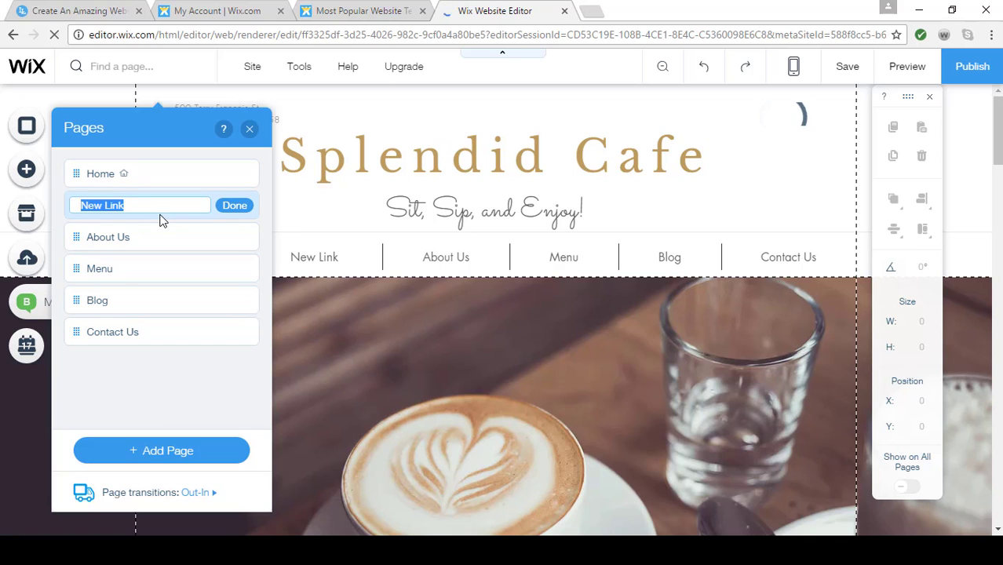
text(Trip)
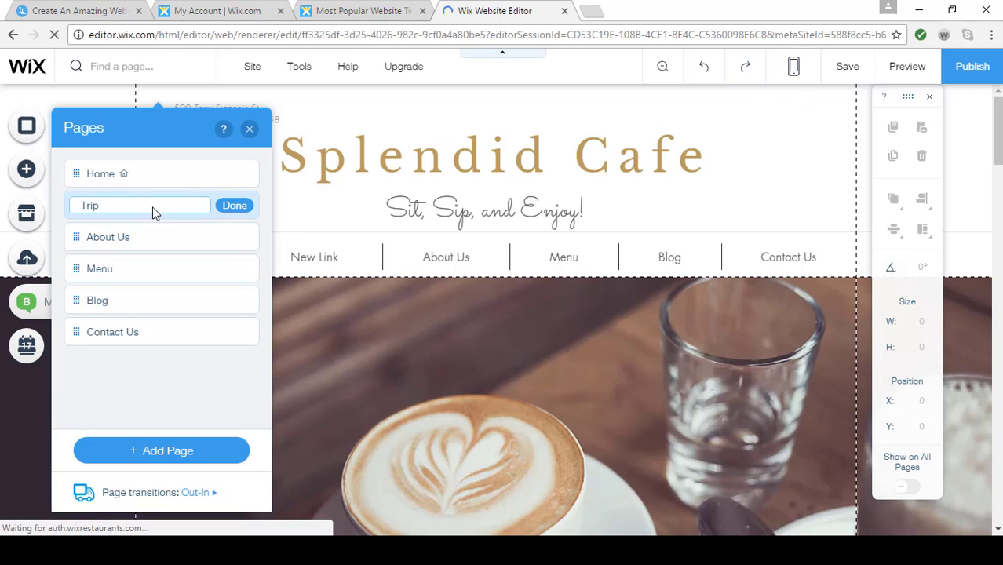
text(advisor)
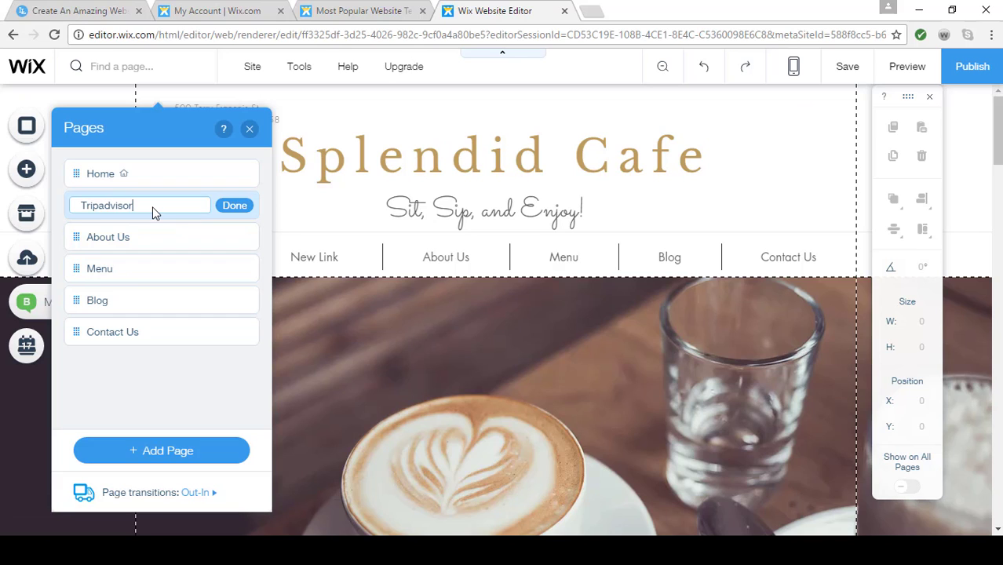
click(233, 209)
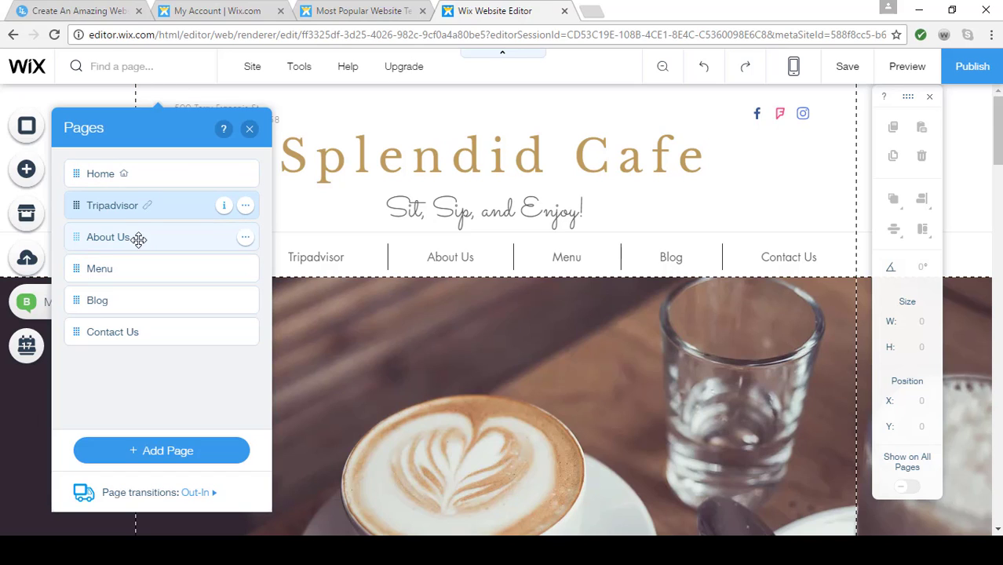
Move the Tripadvisor link below About Us and make it a subpage of that page
drag(153, 203, 148, 229)
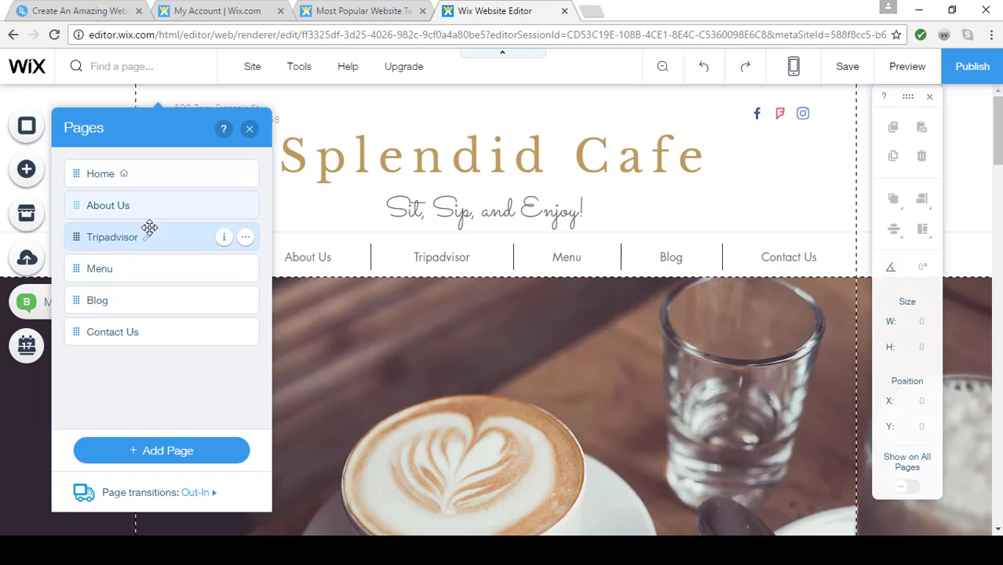
click(245, 238)
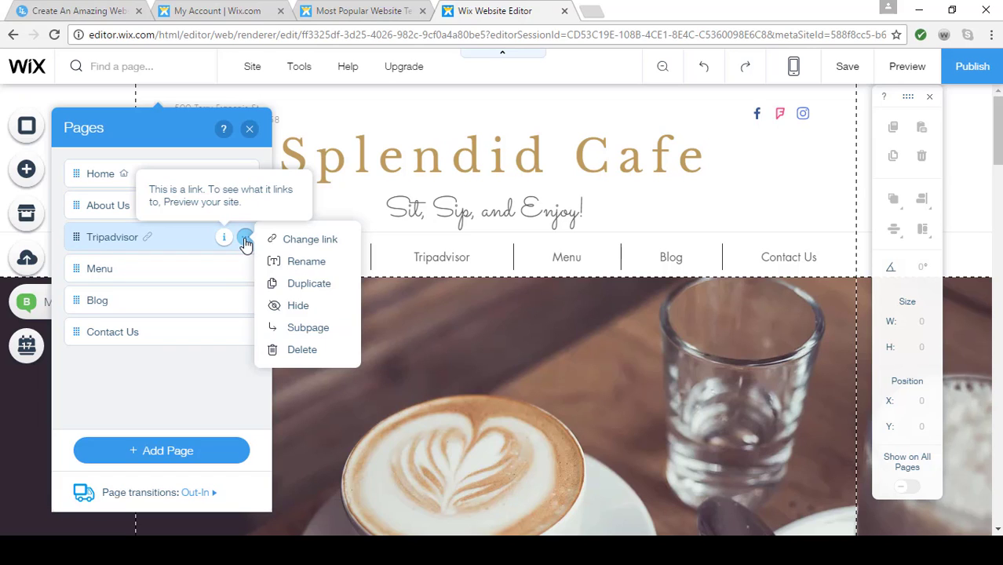
click(327, 331)
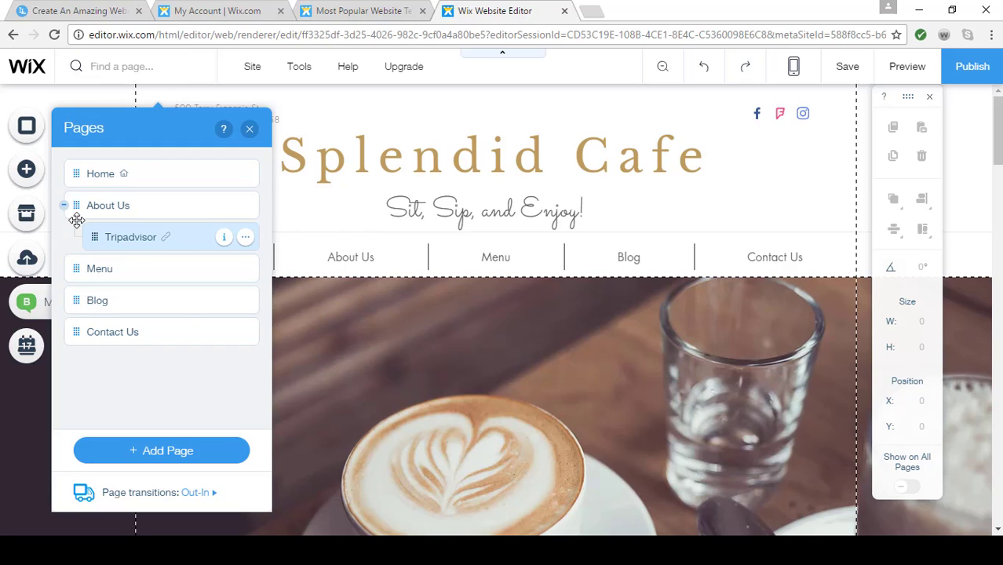
click(249, 128)
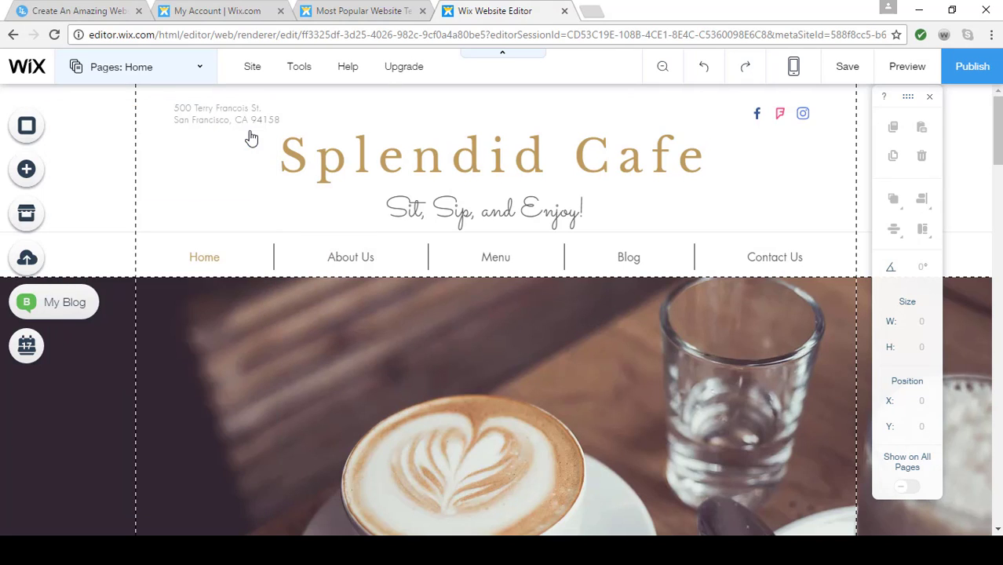
Preview the site, test the Tripadvisor link under About Us, and return to the editor
click(900, 70)
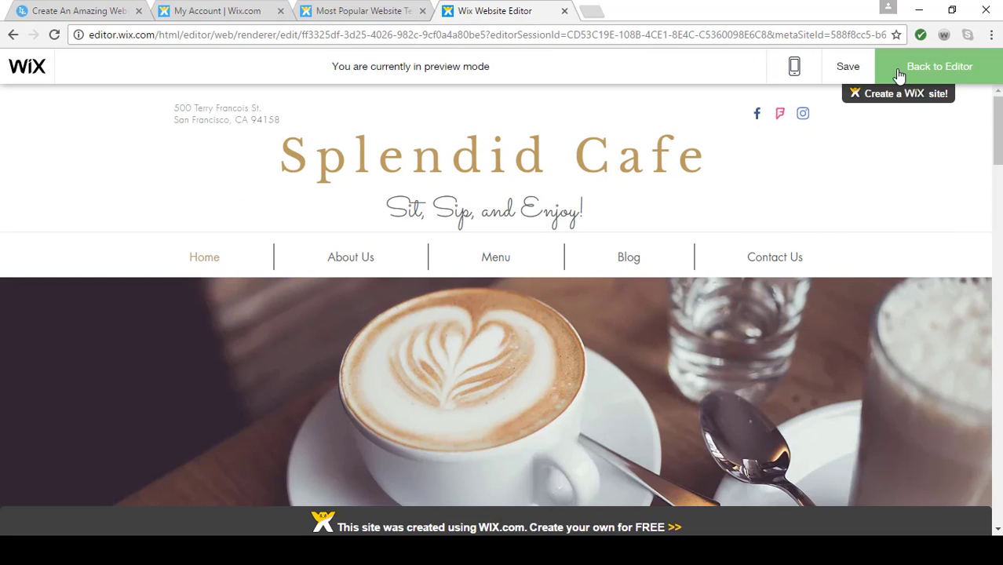
mouse_move(352, 265)
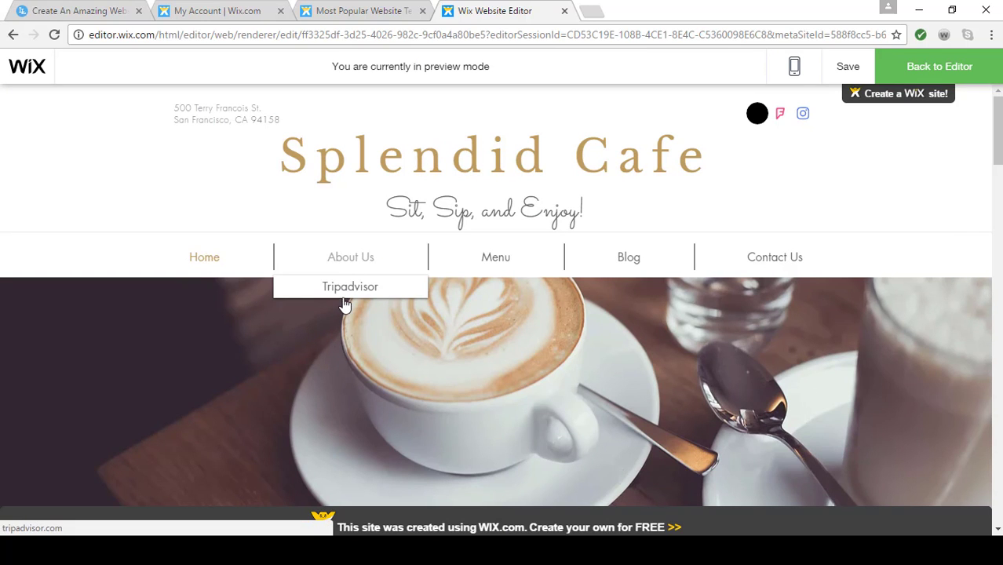
click(353, 293)
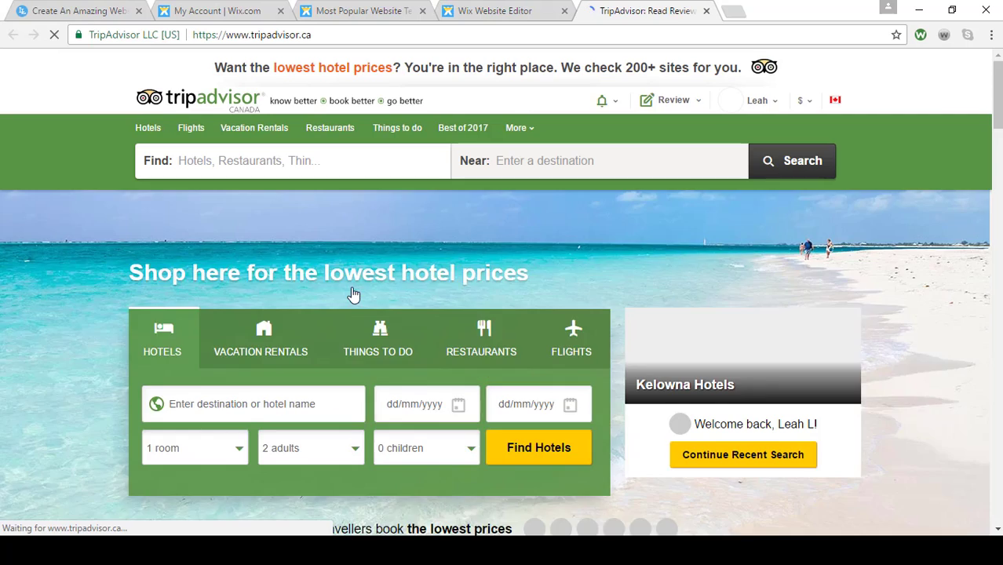
click(707, 11)
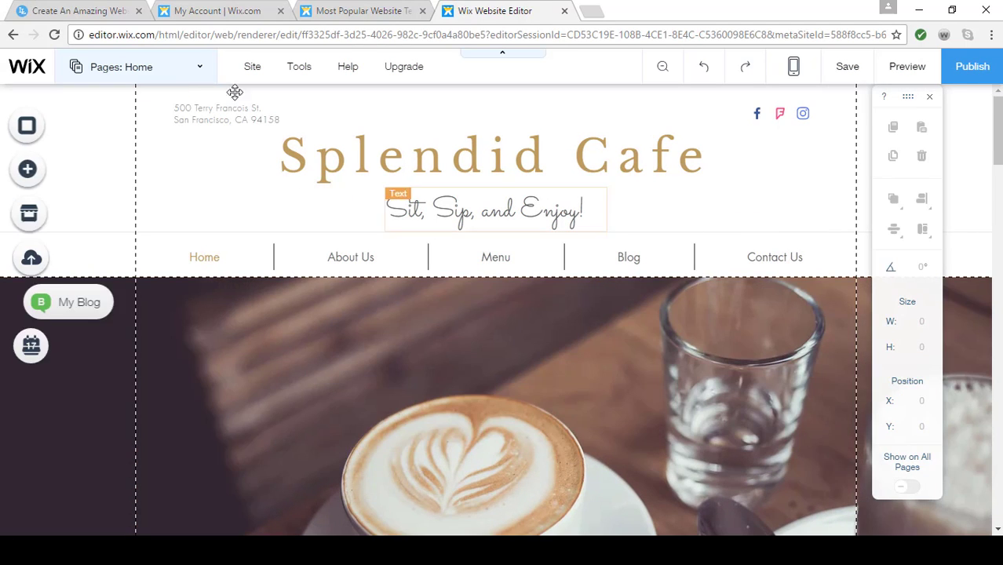
Switch to the Menu page for editing
click(201, 72)
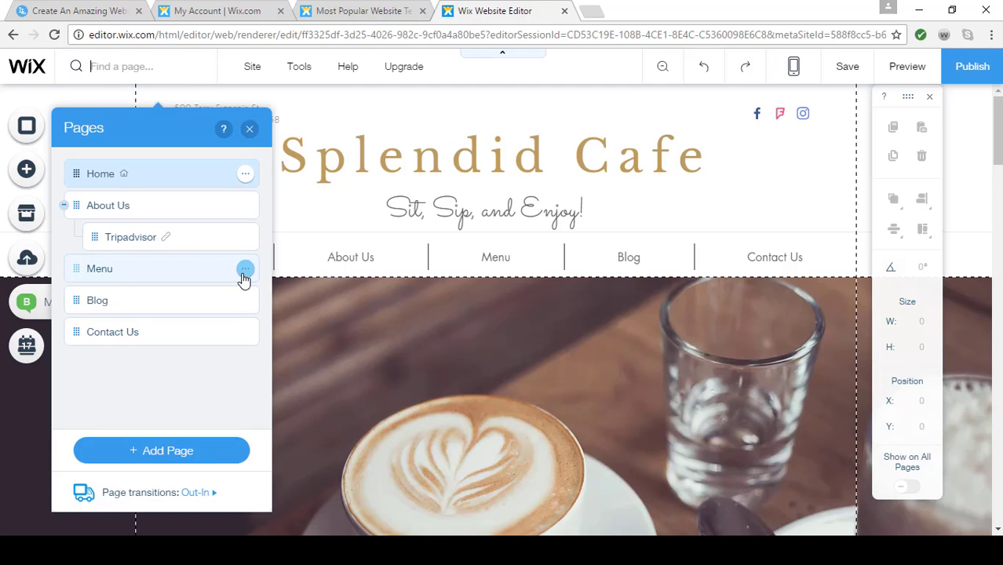
click(246, 271)
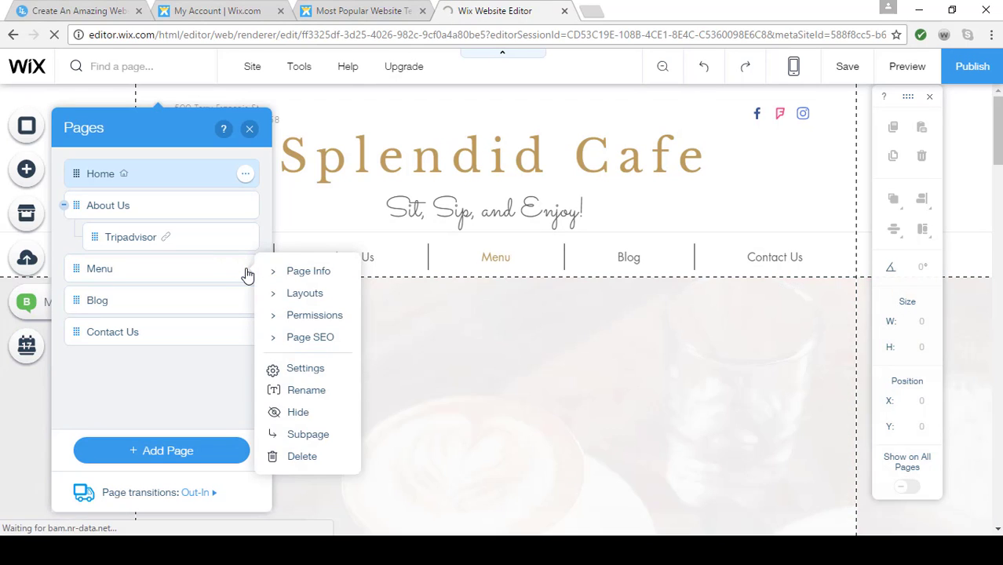
click(174, 272)
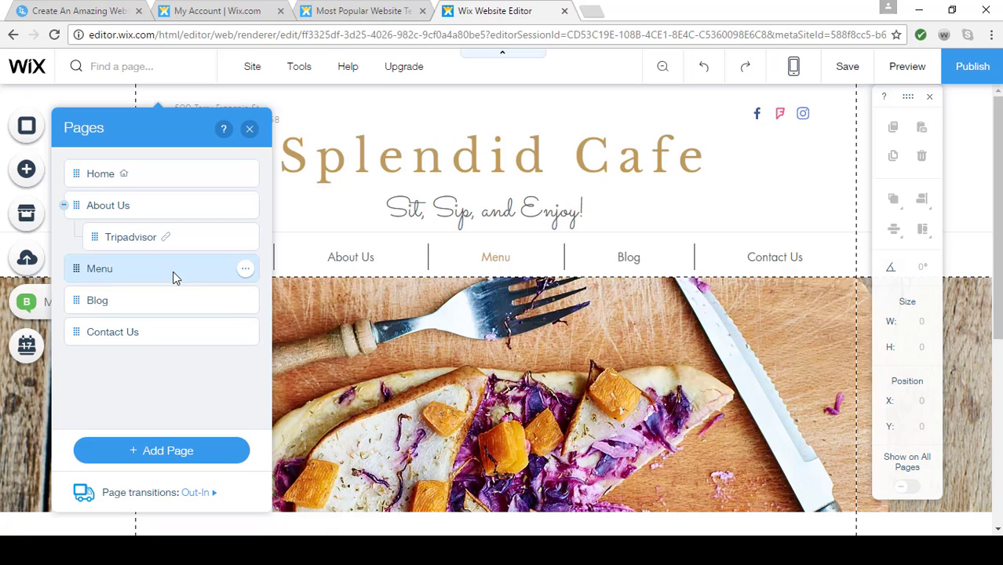
click(250, 129)
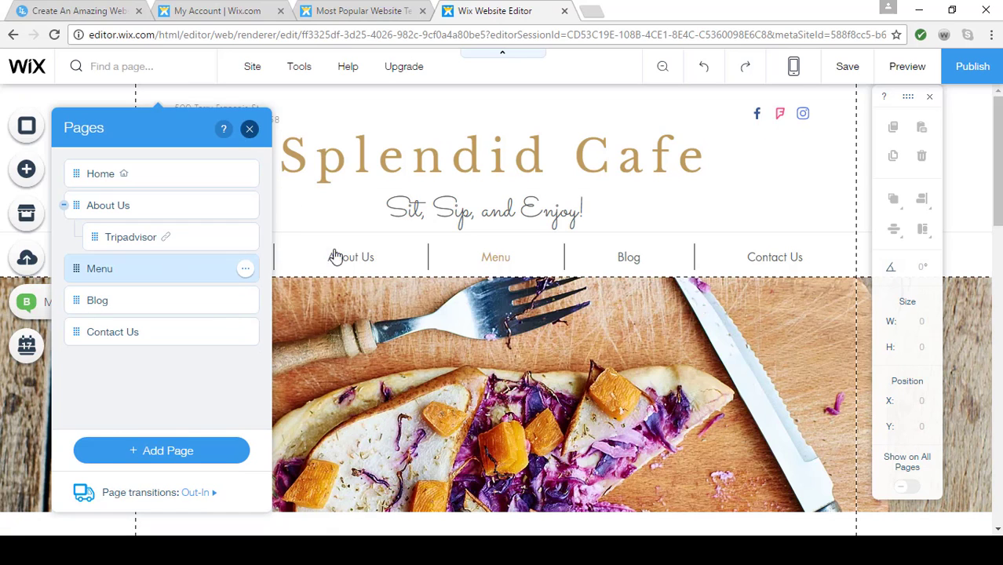
Change the layout of the Wix Restaurants menu on the Menu page to Catalog
click(434, 436)
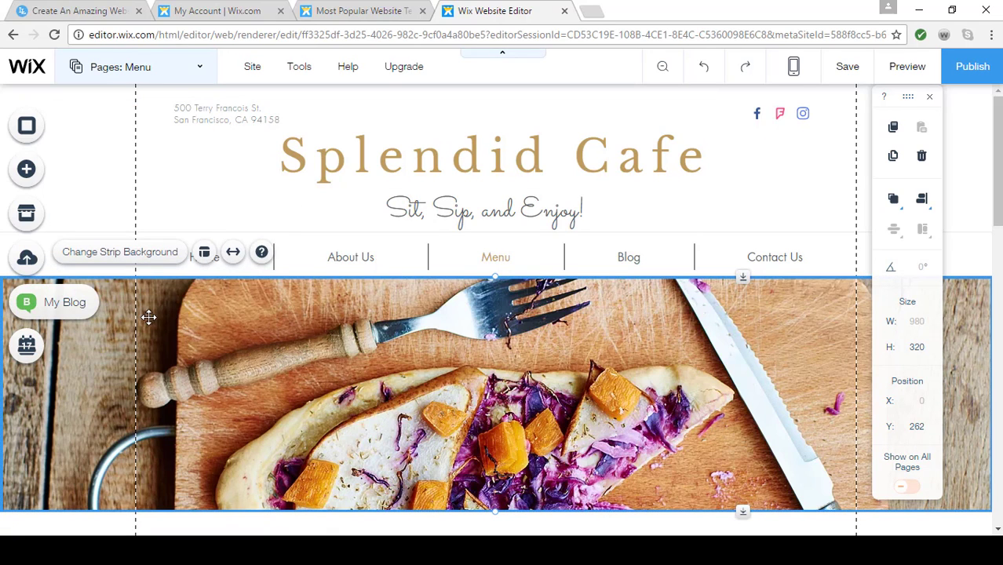
scroll(355, 393, down, 5)
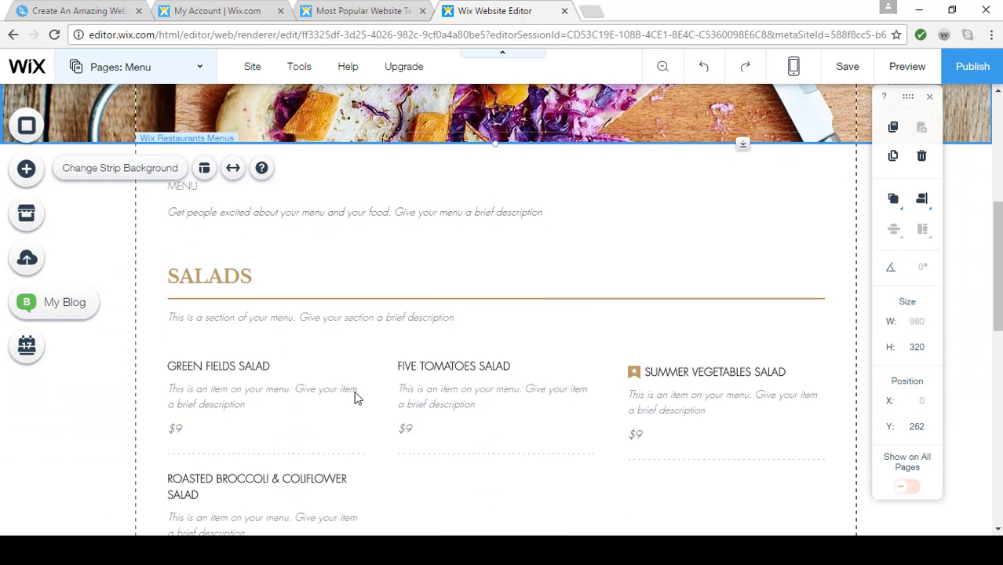
scroll(355, 398, down, 1)
click(494, 309)
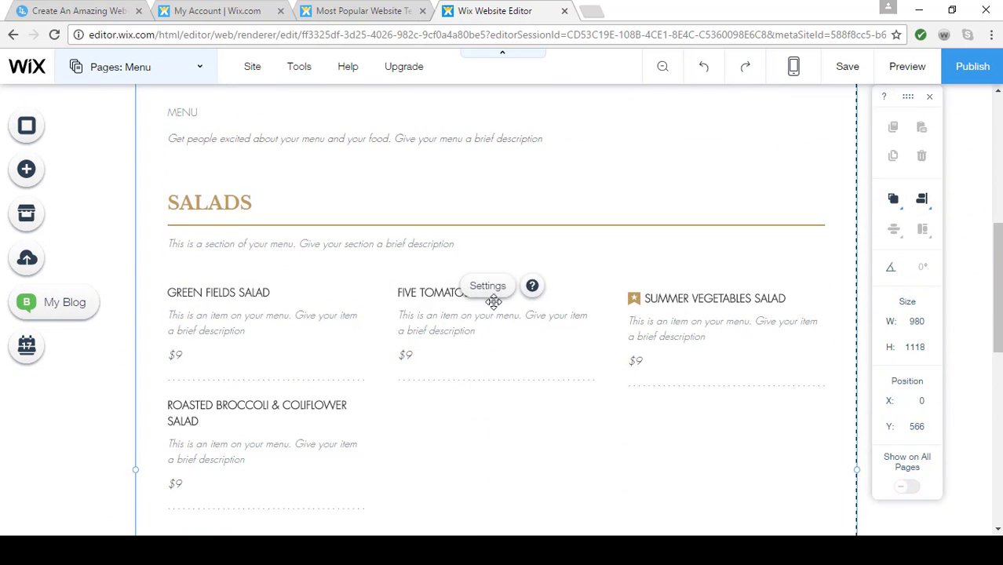
click(489, 288)
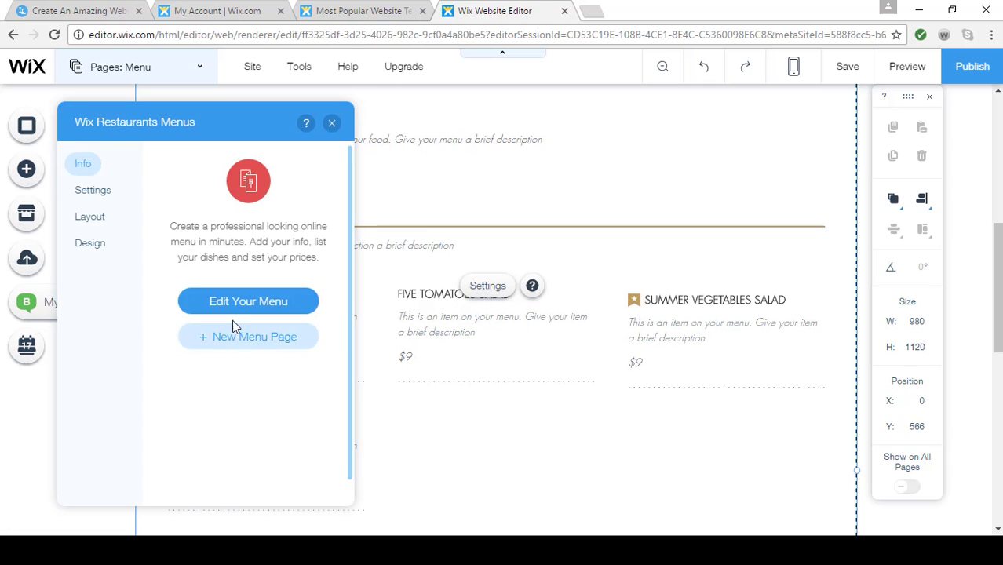
click(91, 224)
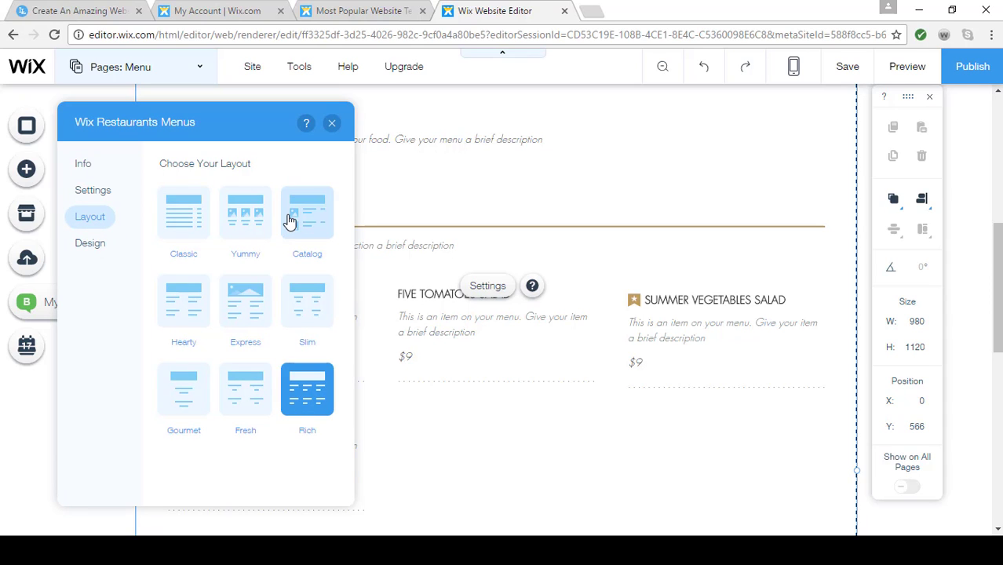
click(291, 222)
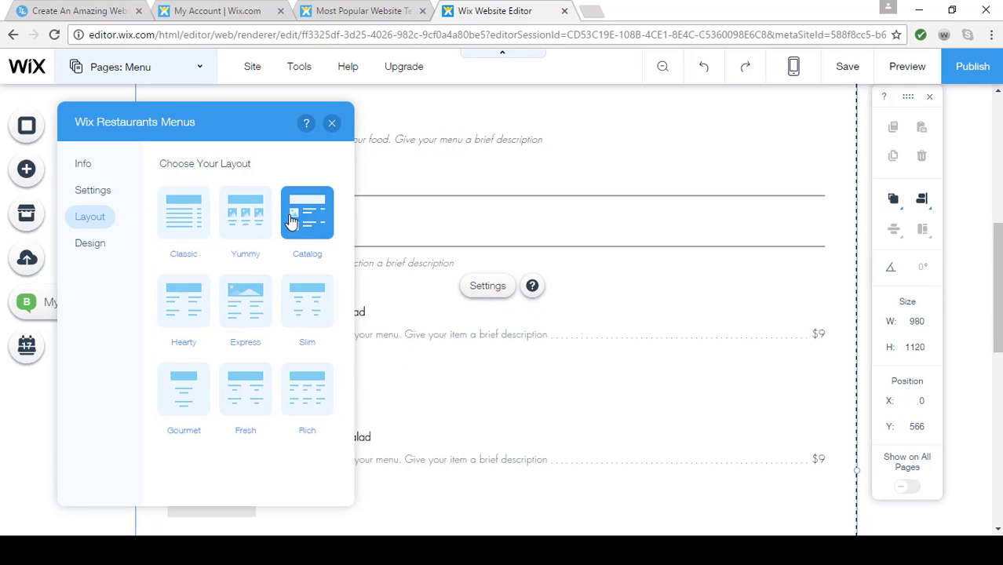
click(333, 125)
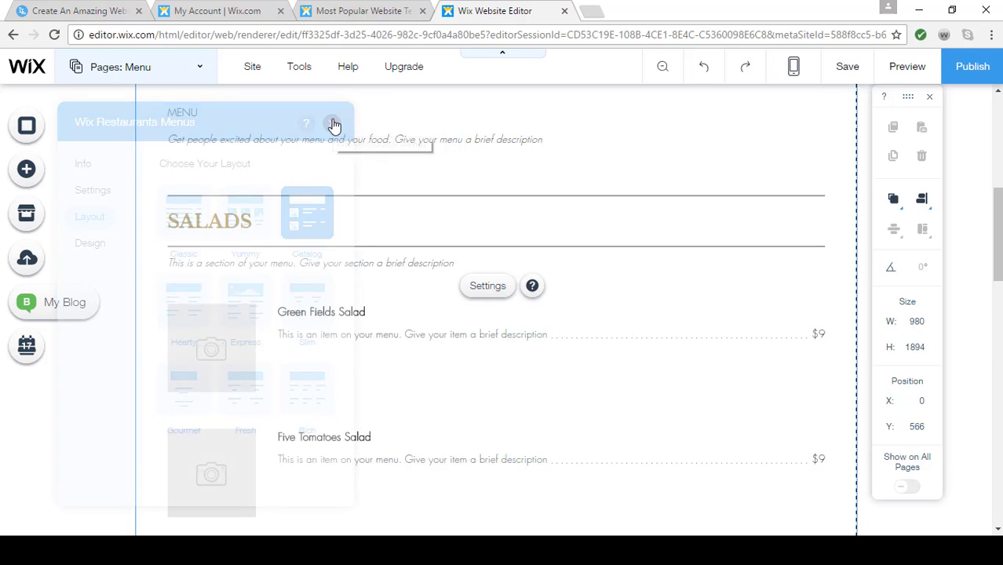
scroll(622, 453, down, 2)
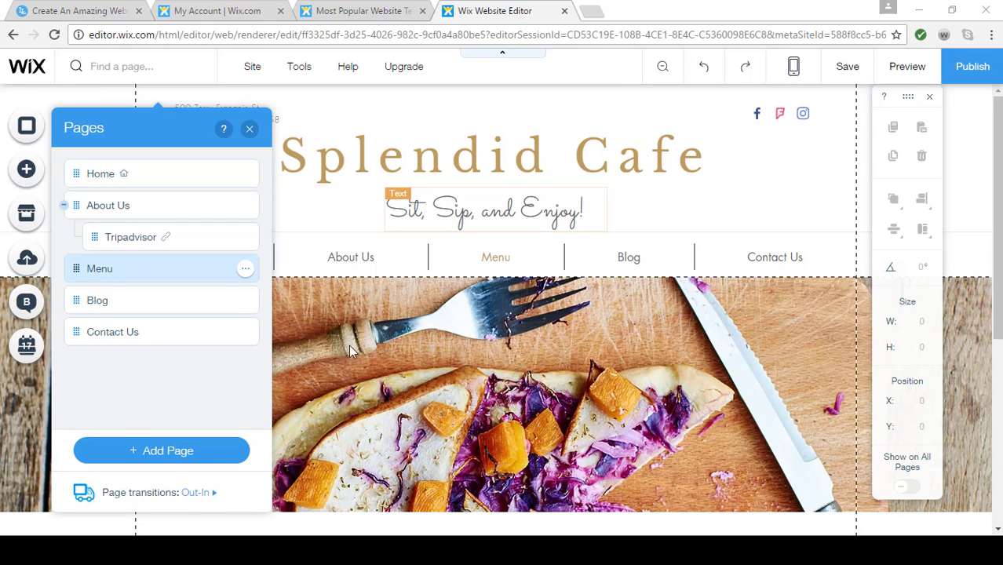
Switch to the Blog page and look at the options of the Blog Manager
click(161, 304)
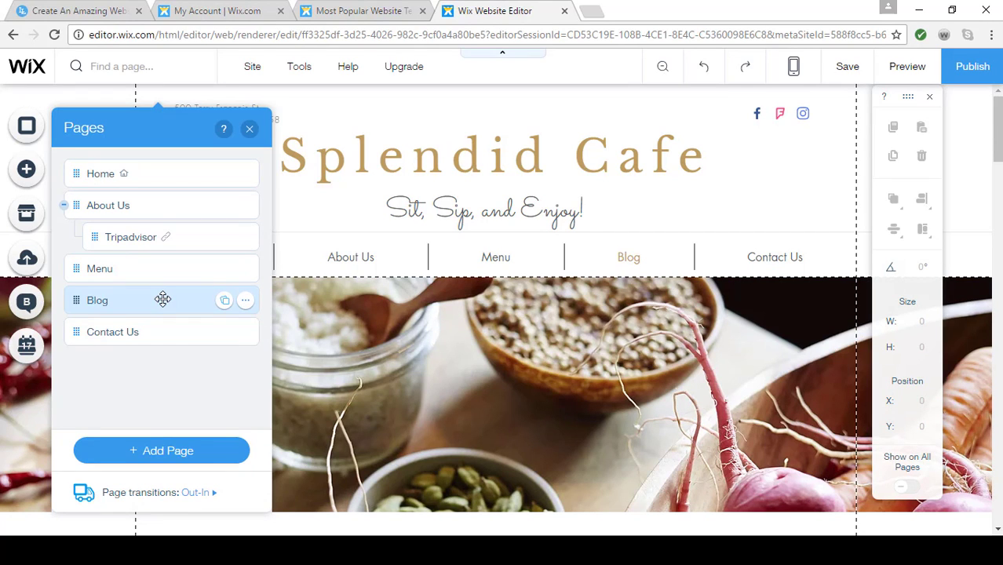
click(251, 132)
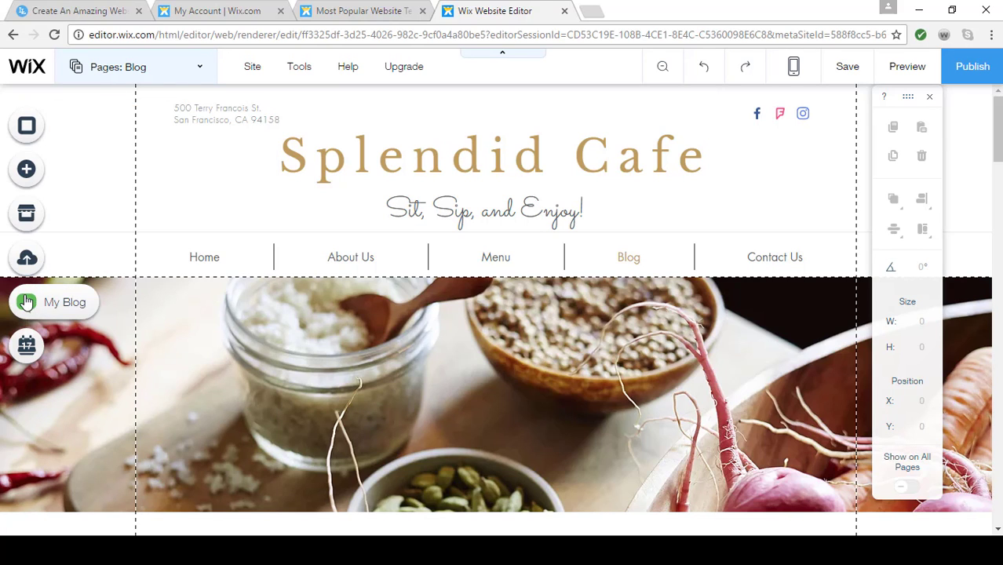
click(26, 302)
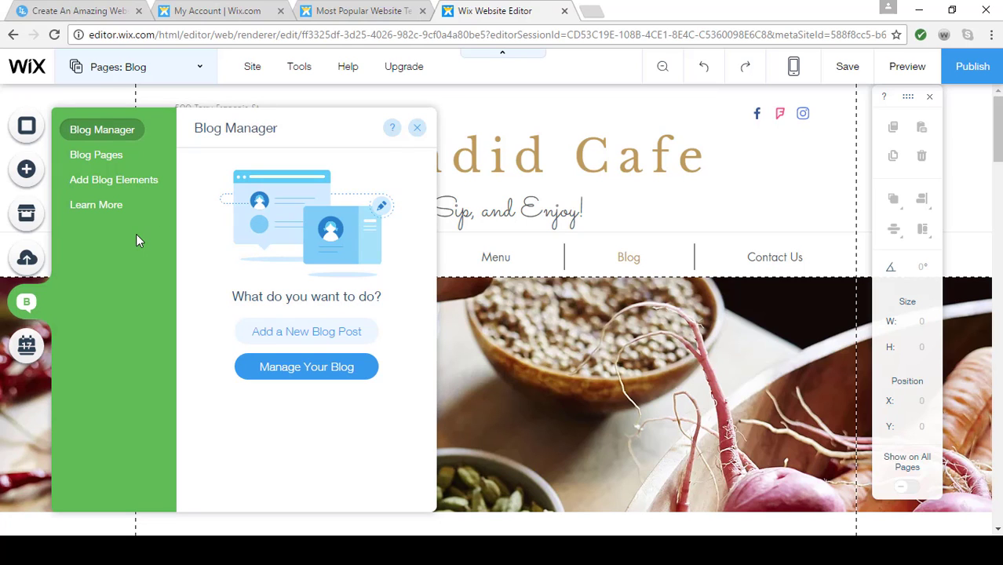
click(416, 127)
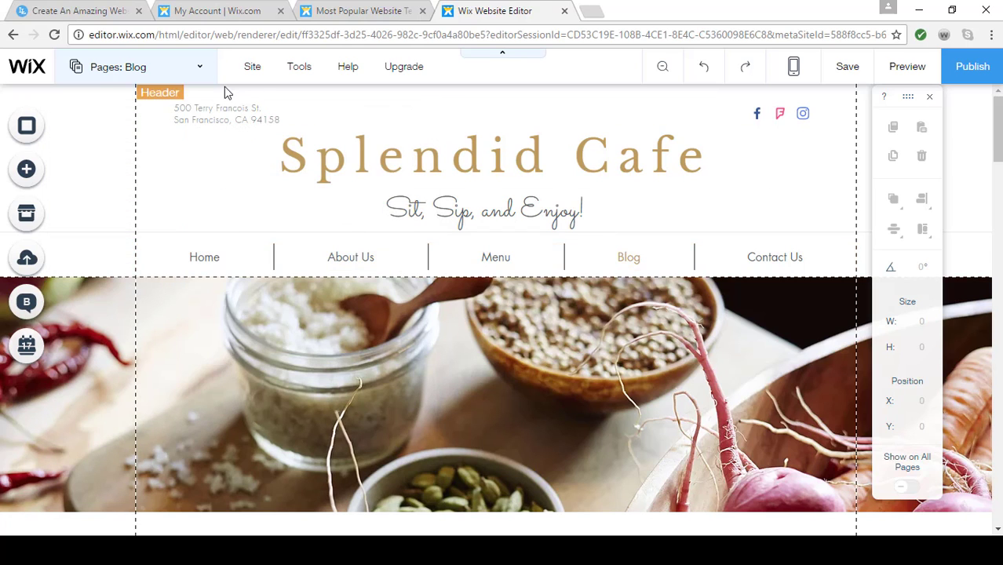
Switch to the Contact Us page for editing
click(204, 69)
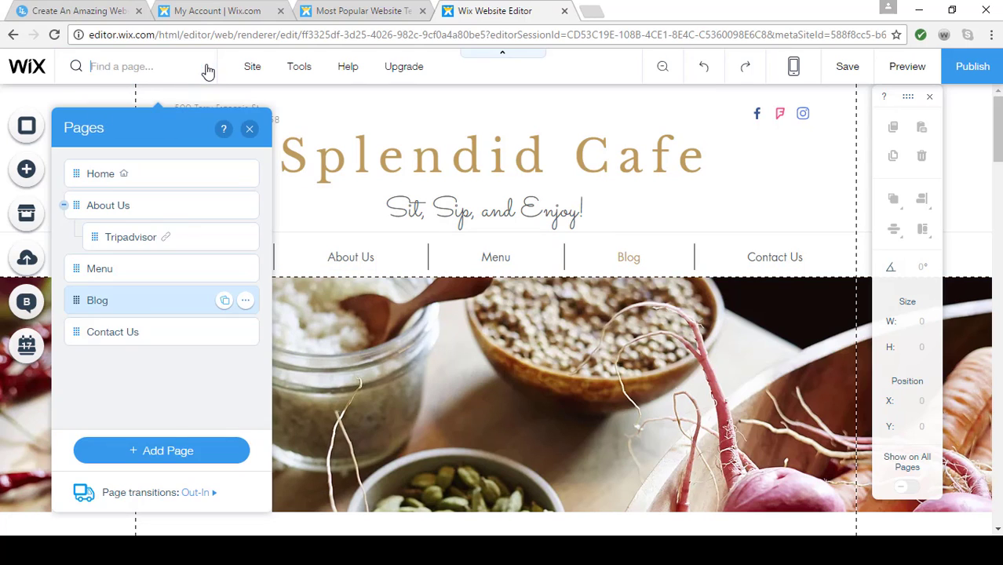
click(130, 333)
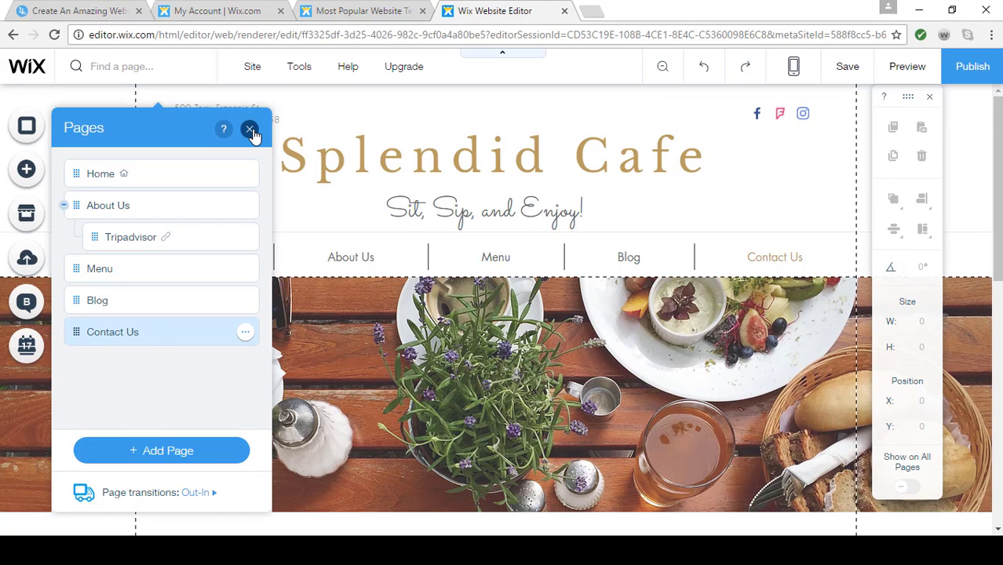
click(249, 130)
Add a Google Map in the Pale Pink style beside the Location & Hours text on the Contact Us page
scroll(553, 274, down, 8)
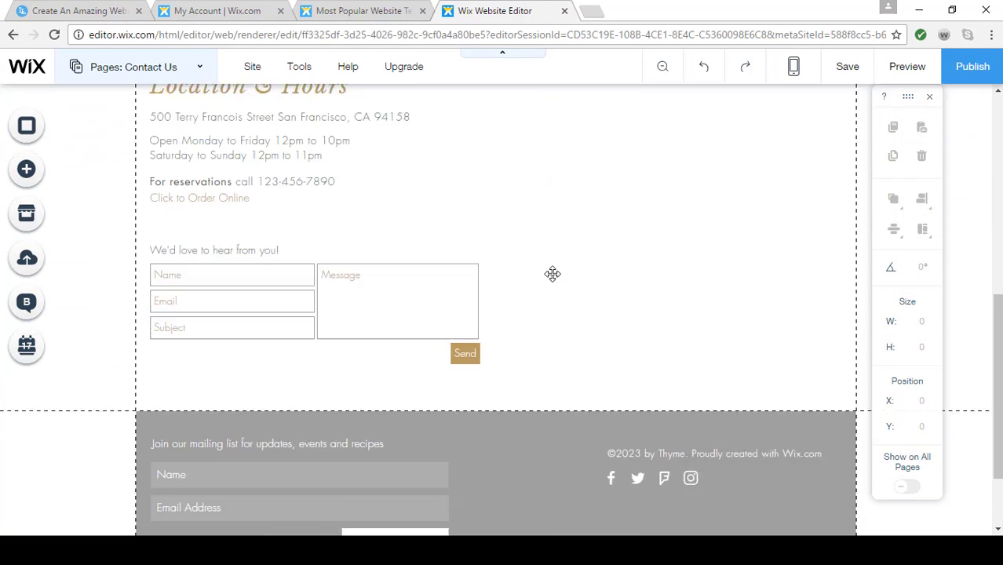
scroll(552, 273, up, 2)
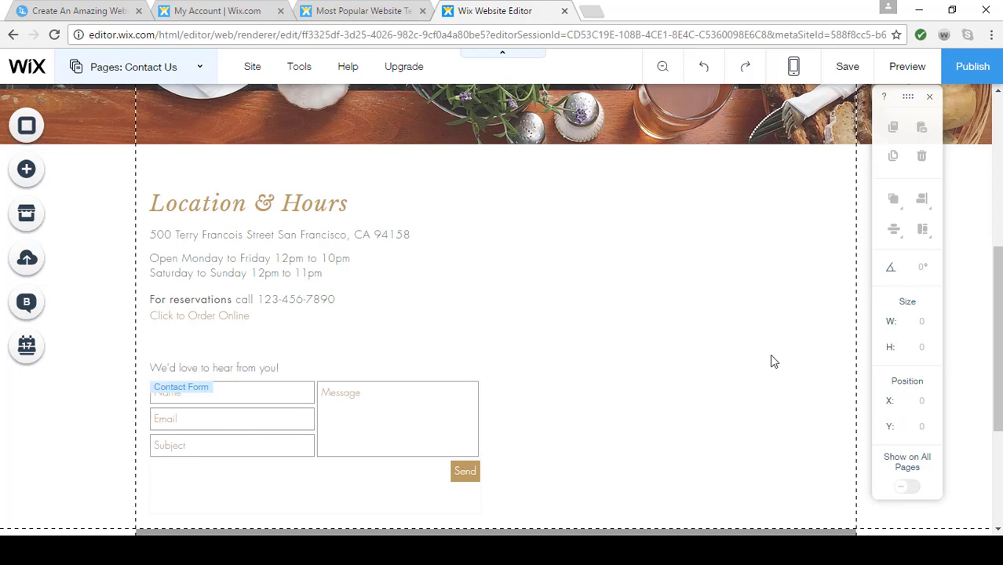
click(23, 171)
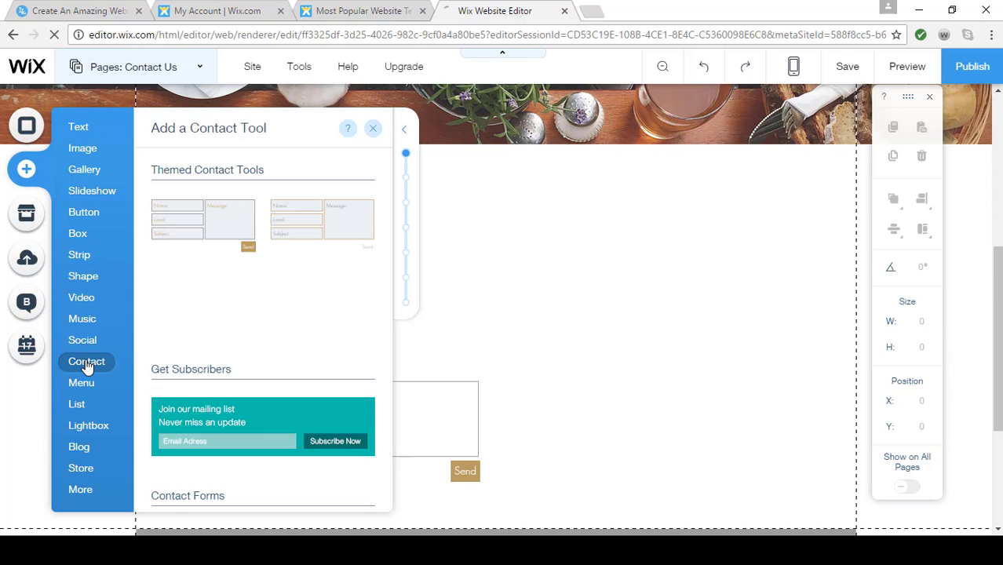
scroll(247, 355, down, 5)
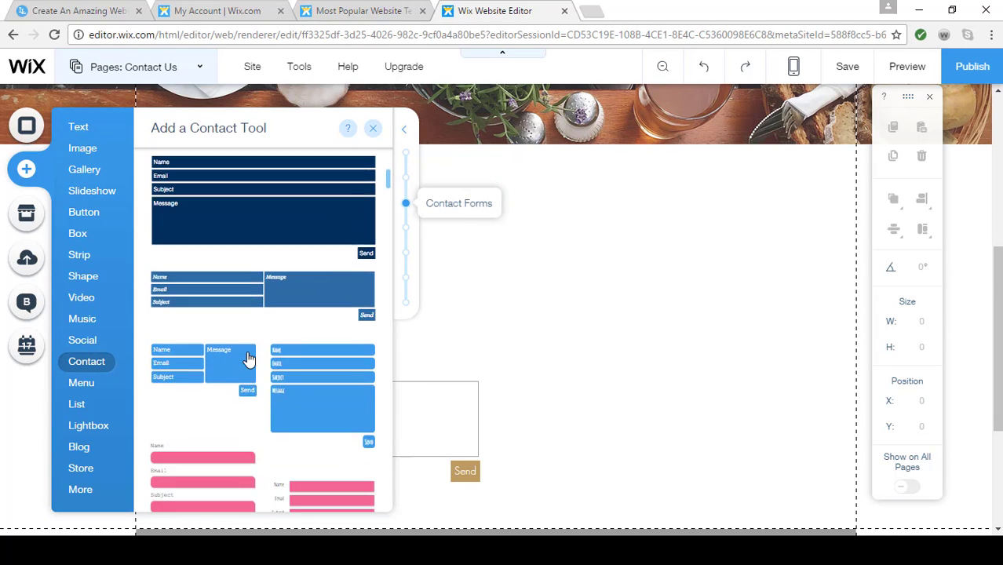
scroll(247, 359, down, 8)
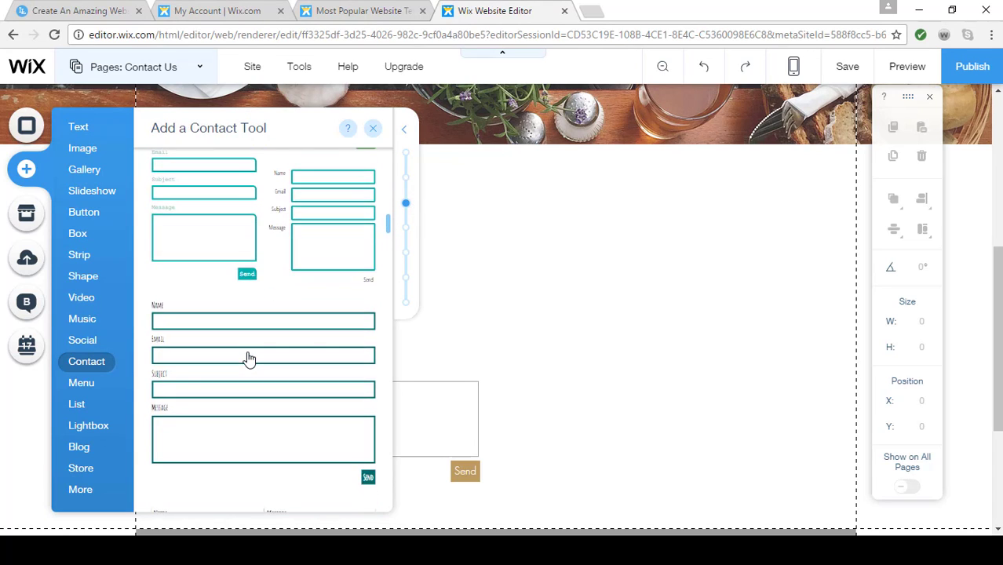
scroll(247, 358, down, 10)
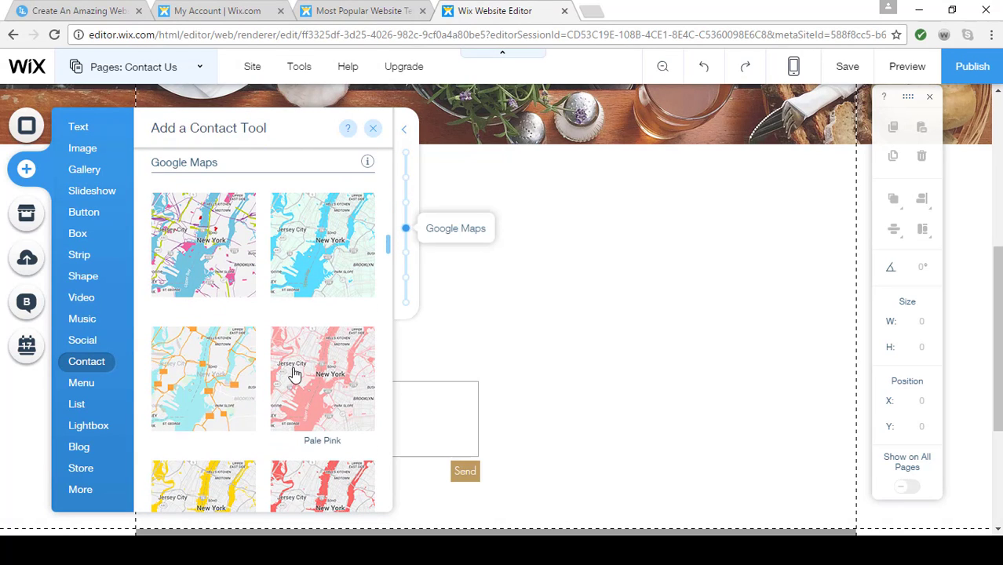
drag(294, 374, 397, 169)
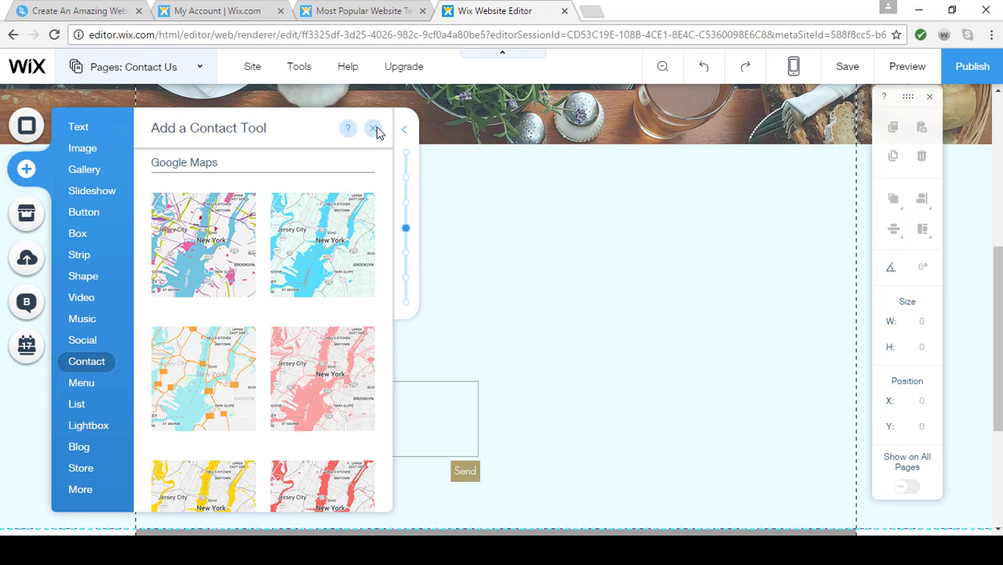
click(375, 129)
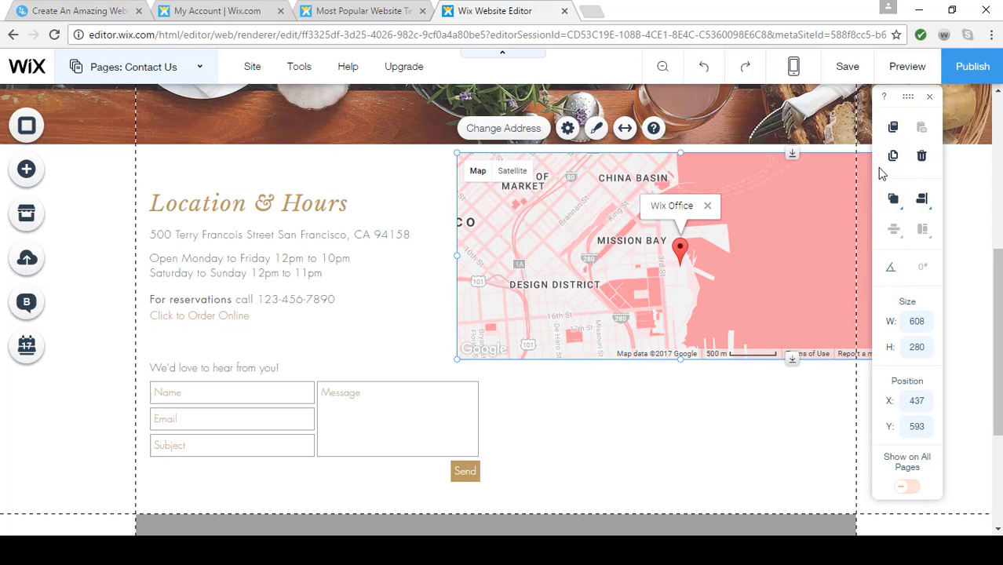
Narrow the map from both sides so it fits within the page guideline and clears the text and contact form
click(930, 98)
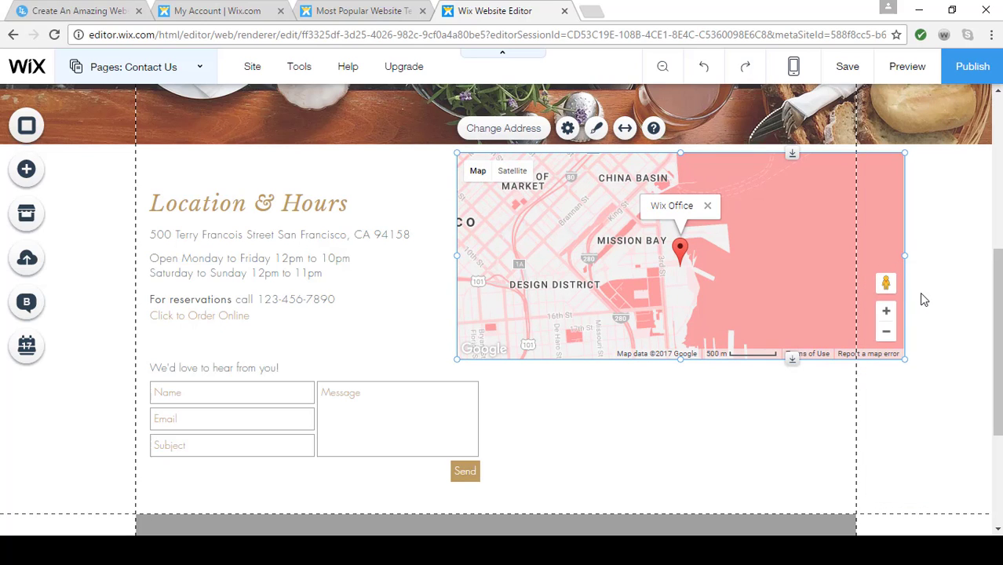
drag(899, 257, 832, 314)
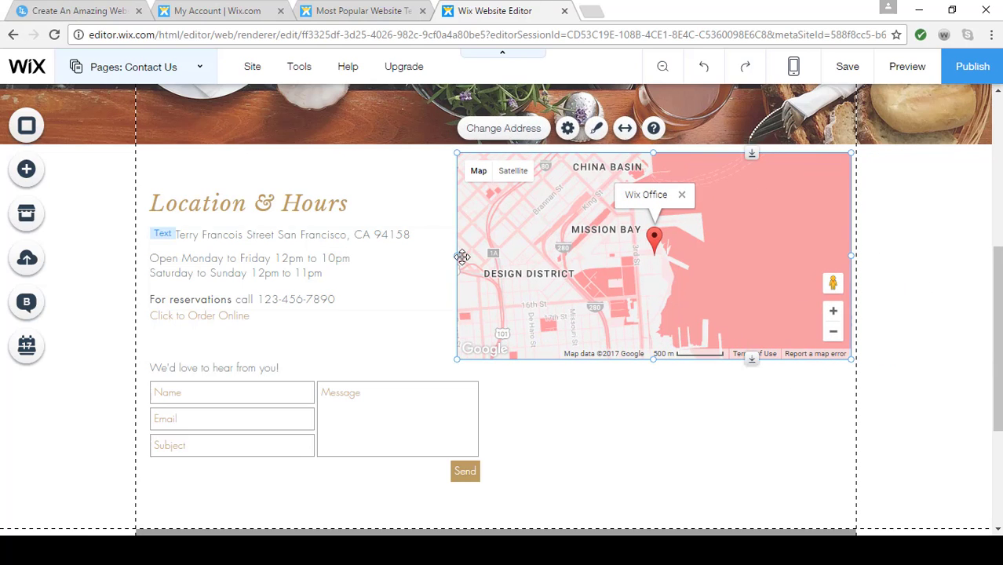
drag(458, 257, 538, 254)
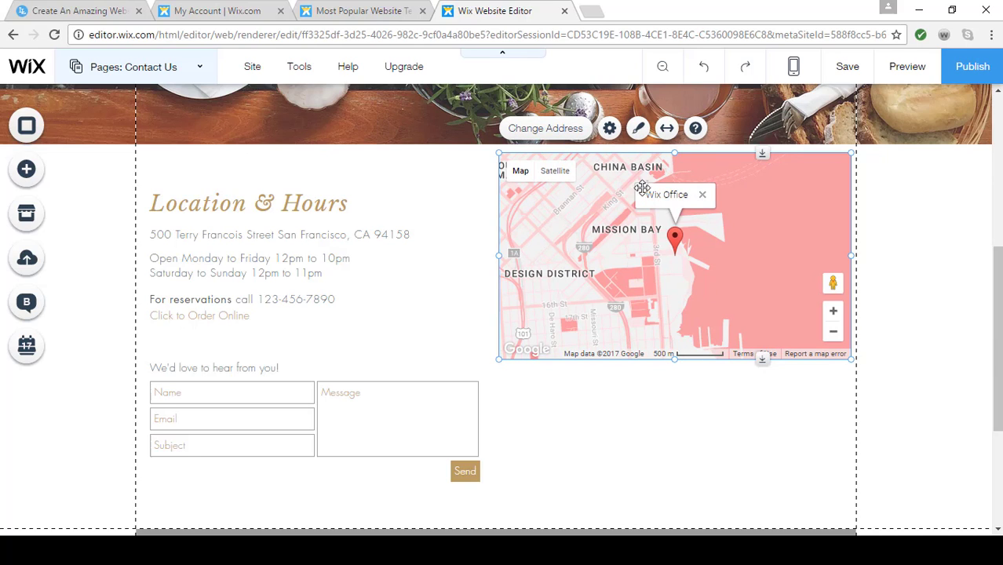
Set the map's location description to Splendid Cafe
click(562, 137)
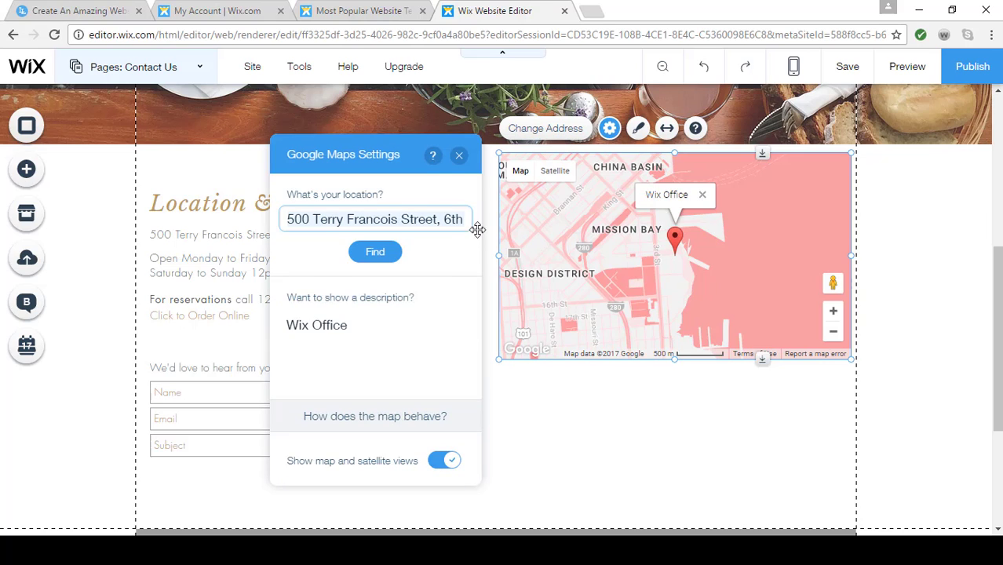
click(357, 327)
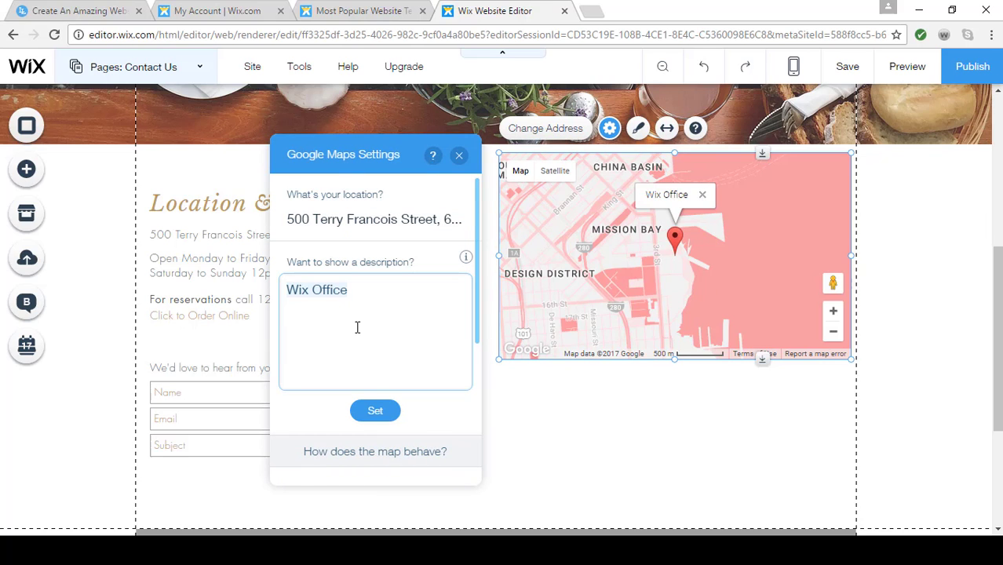
text(Splendid Cafe)
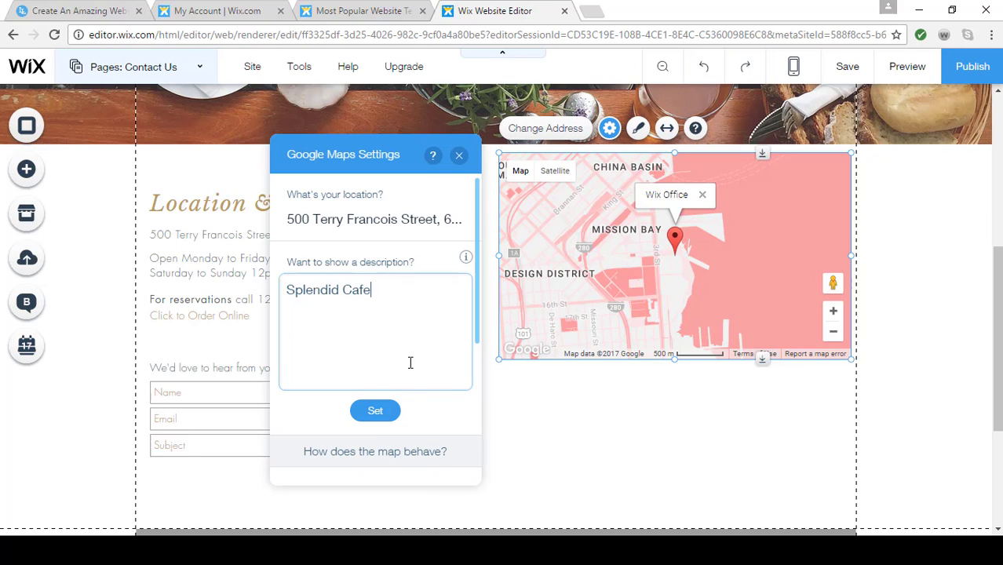
click(375, 413)
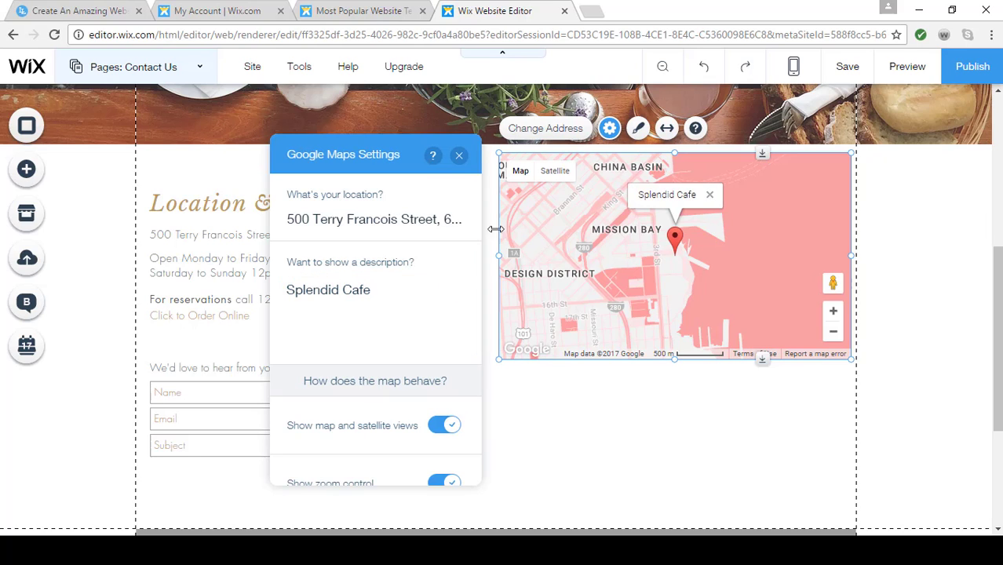
click(459, 157)
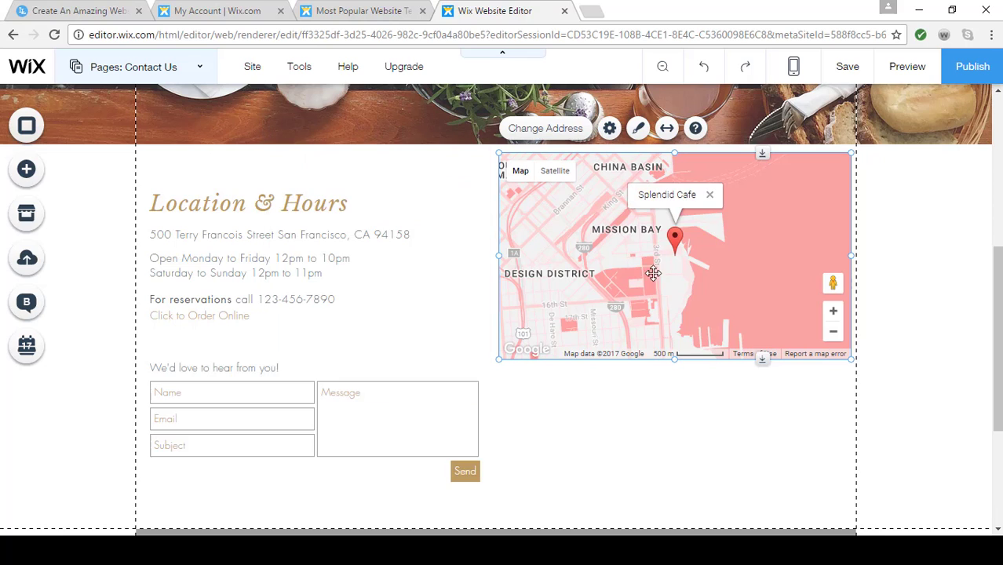
Change the Google Map's design to the style with bright blue water and pale green land
click(639, 130)
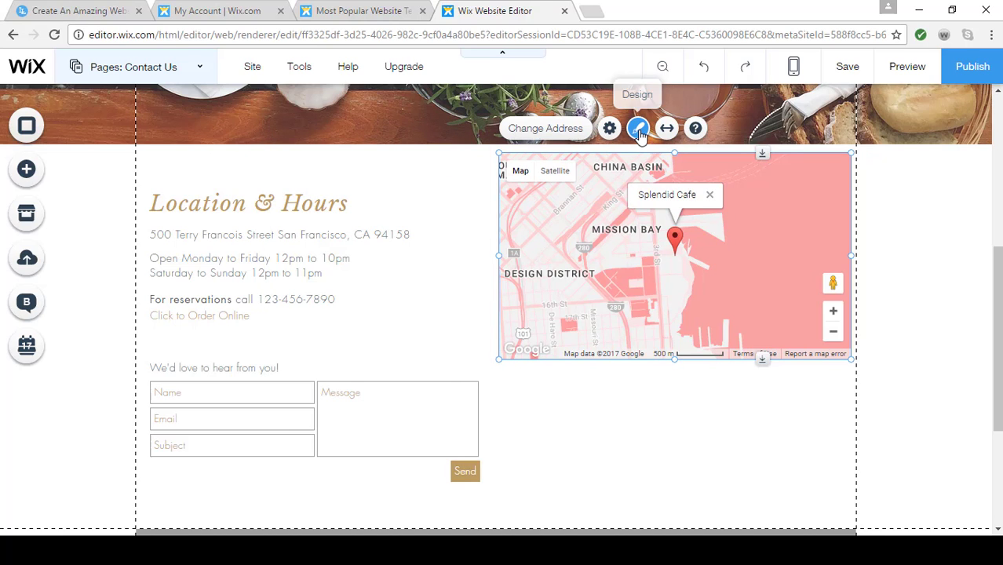
click(435, 293)
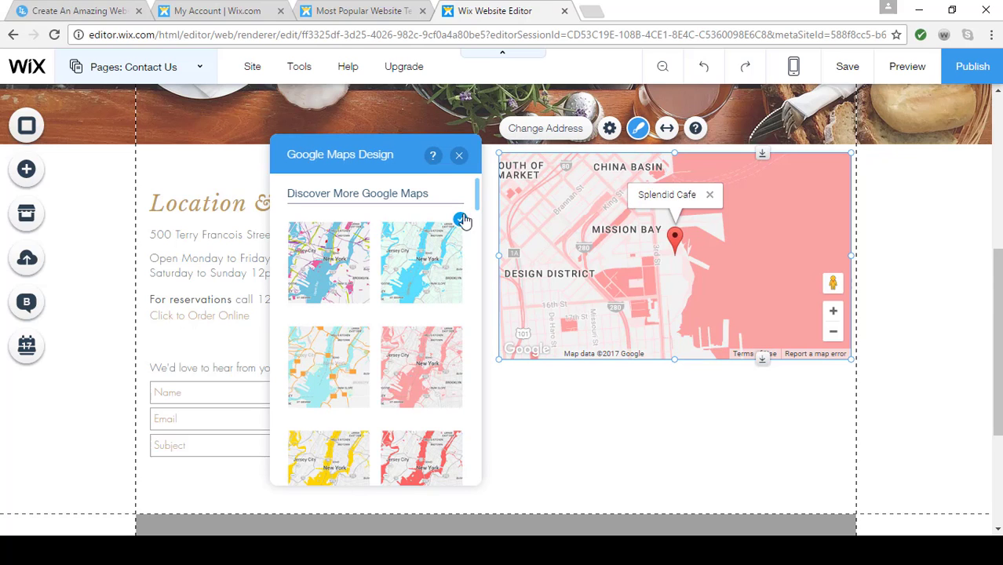
click(460, 158)
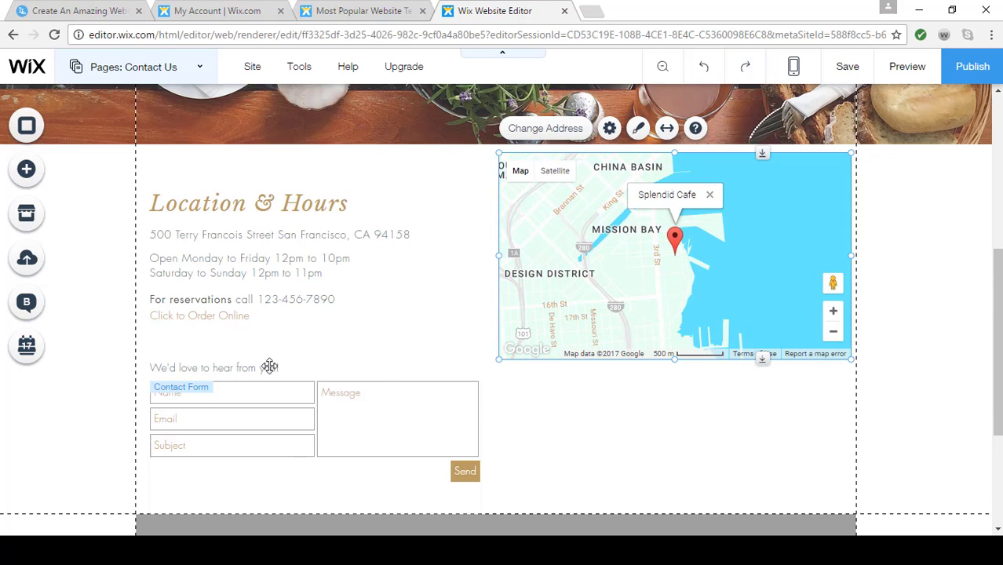
Look at the layout and design options of the contact form under the Location & Hours text
scroll(577, 447, down, 1)
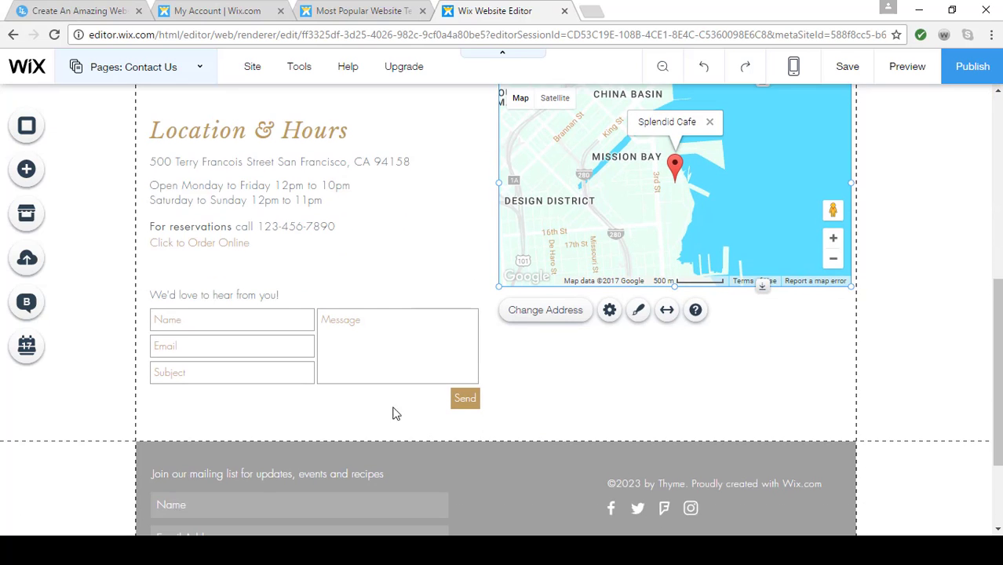
click(296, 350)
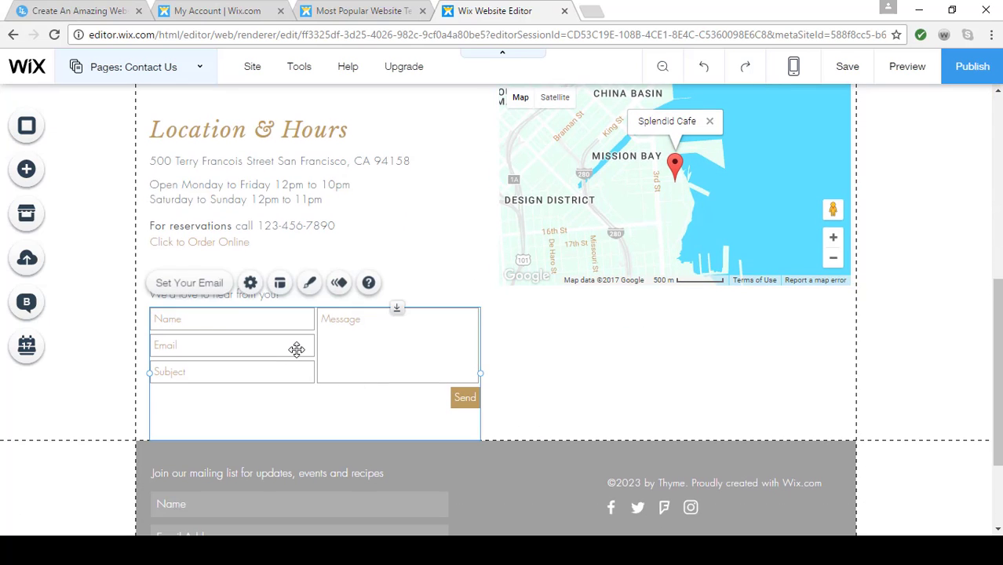
click(280, 284)
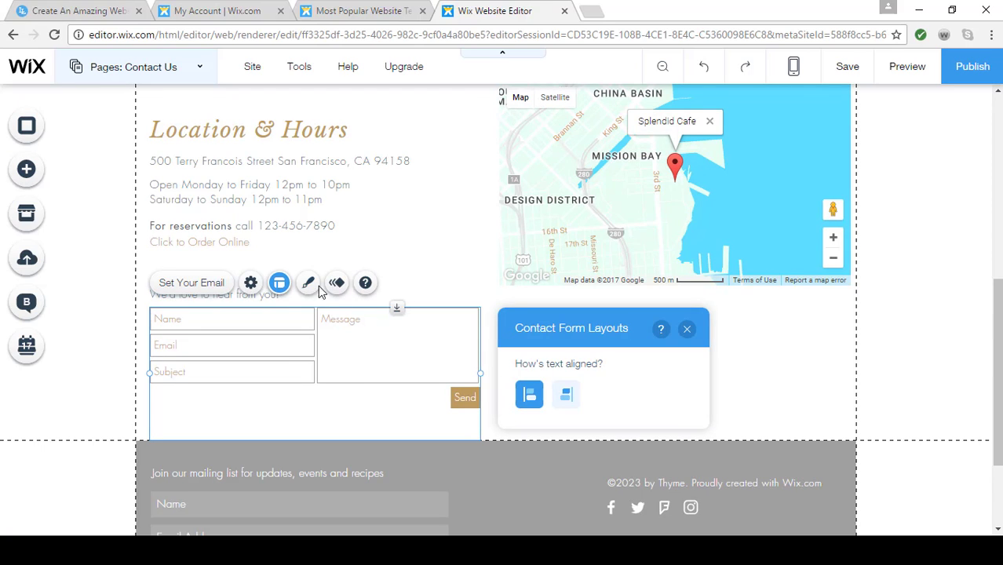
click(309, 284)
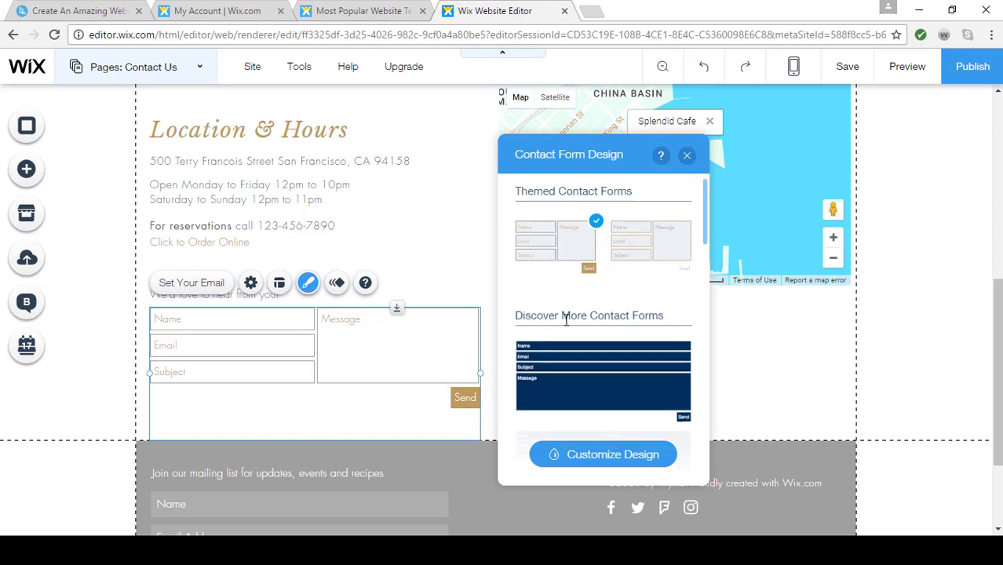
scroll(565, 322, down, 2)
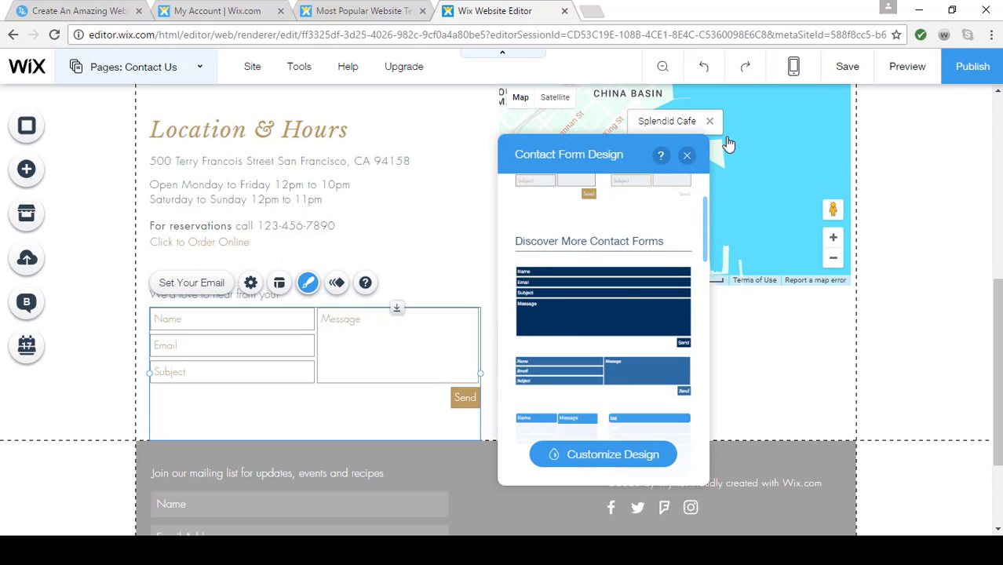
scroll(687, 160, down, 2)
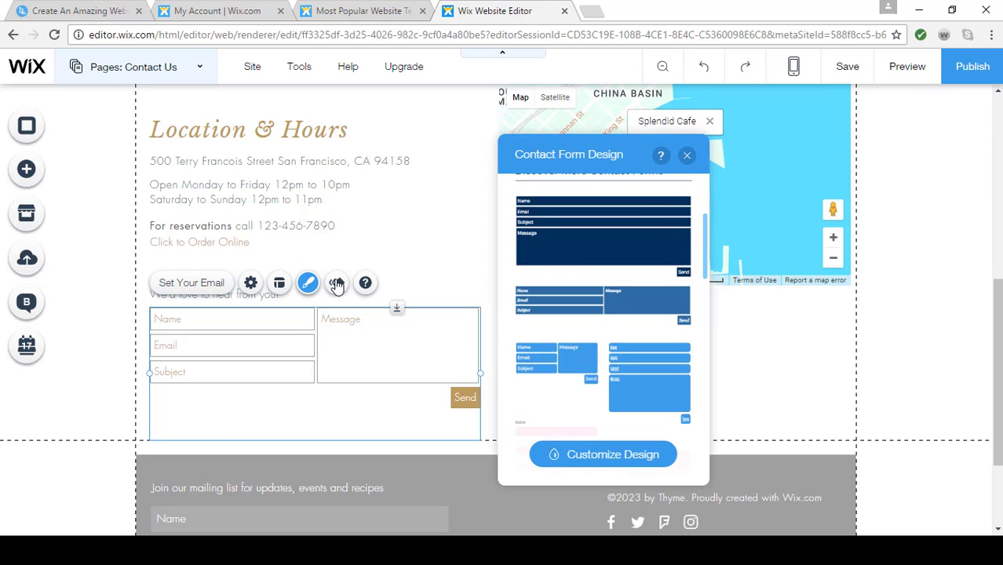
key(ctrl+z)
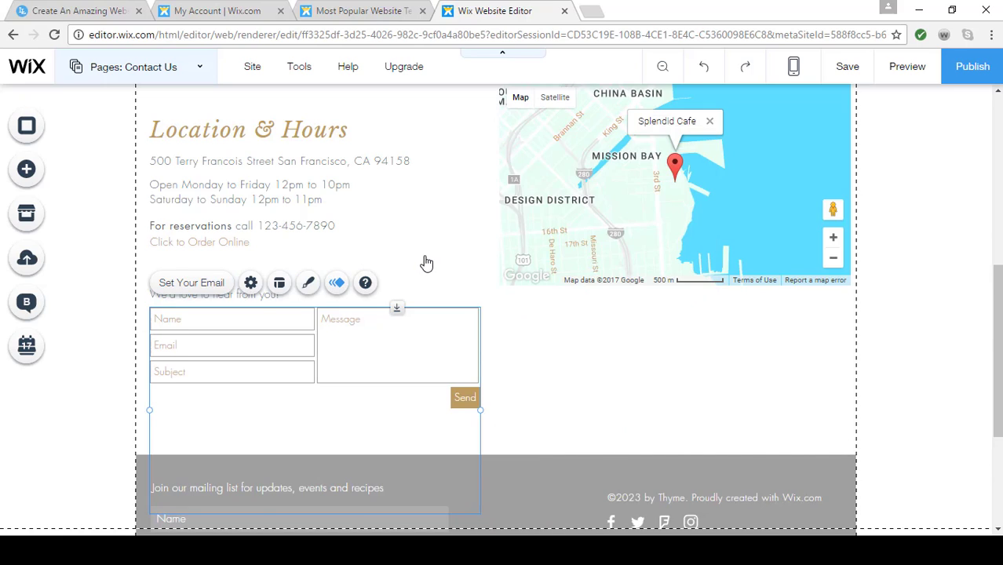
Review the Contact Us page from the header image through the map and contact form to the footer
scroll(426, 262, down, 2)
scroll(427, 262, up, 2)
scroll(424, 262, up, 5)
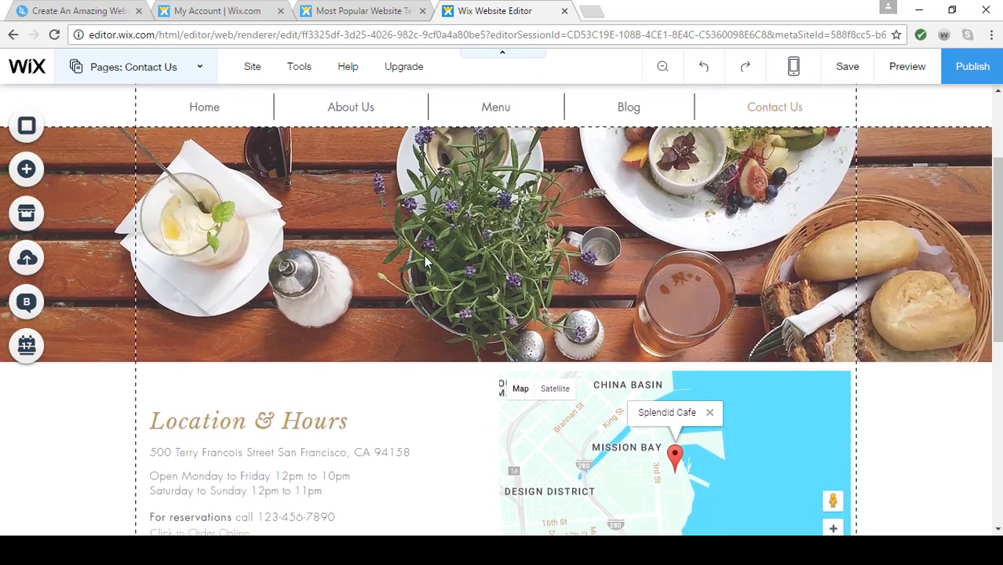
scroll(425, 255, down, 4)
scroll(425, 255, down, 3)
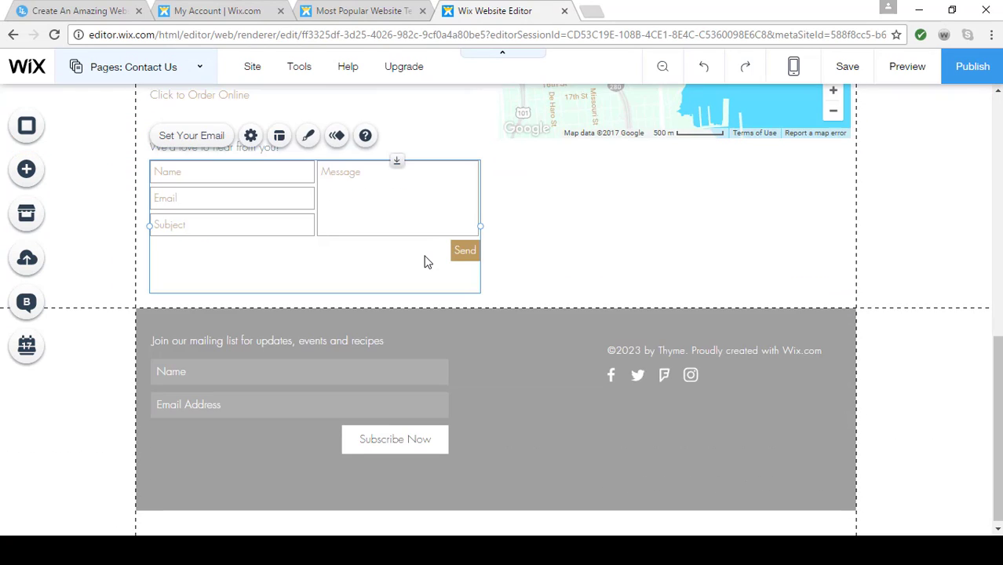
scroll(425, 259, up, 3)
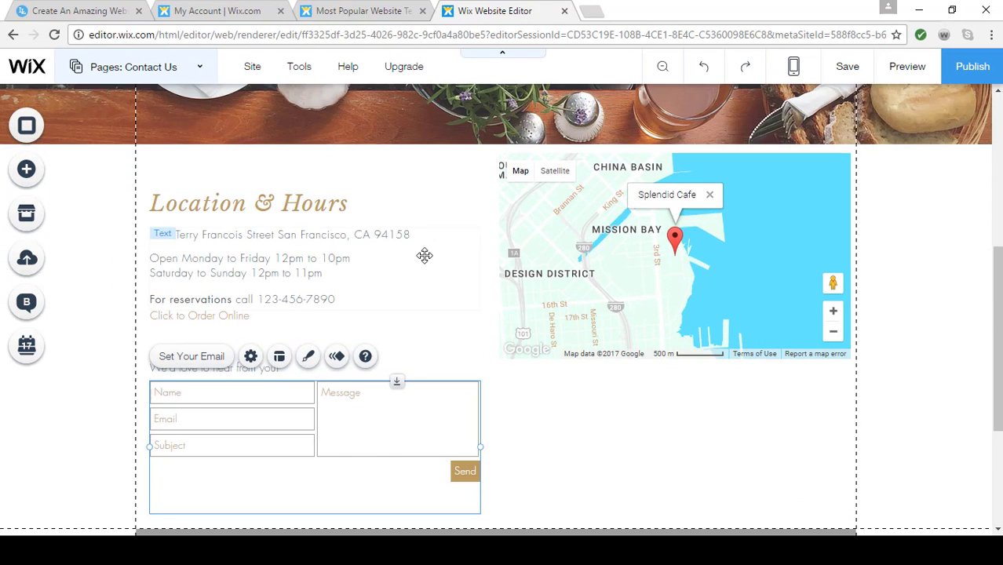
scroll(424, 255, down, 1)
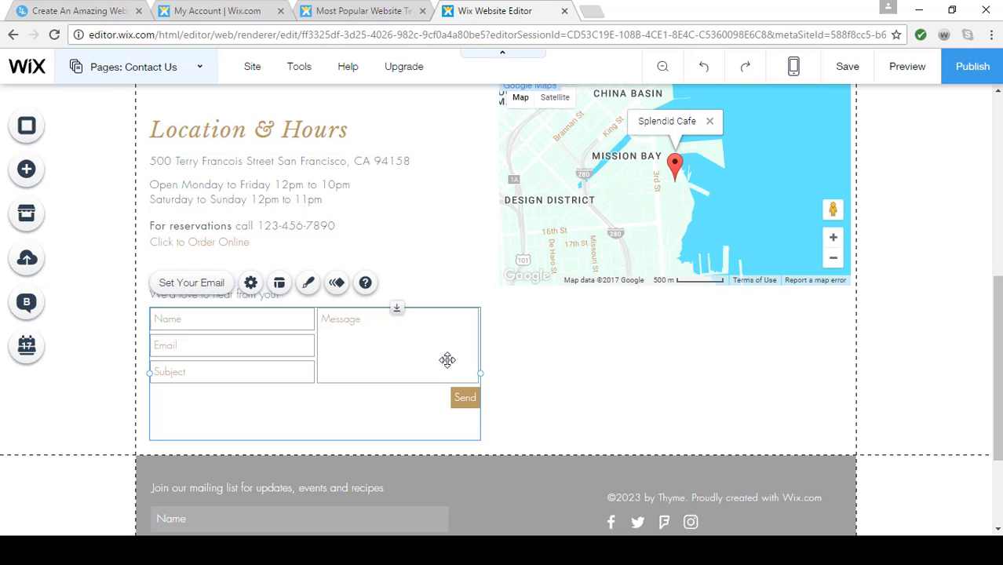
scroll(563, 380, down, 1)
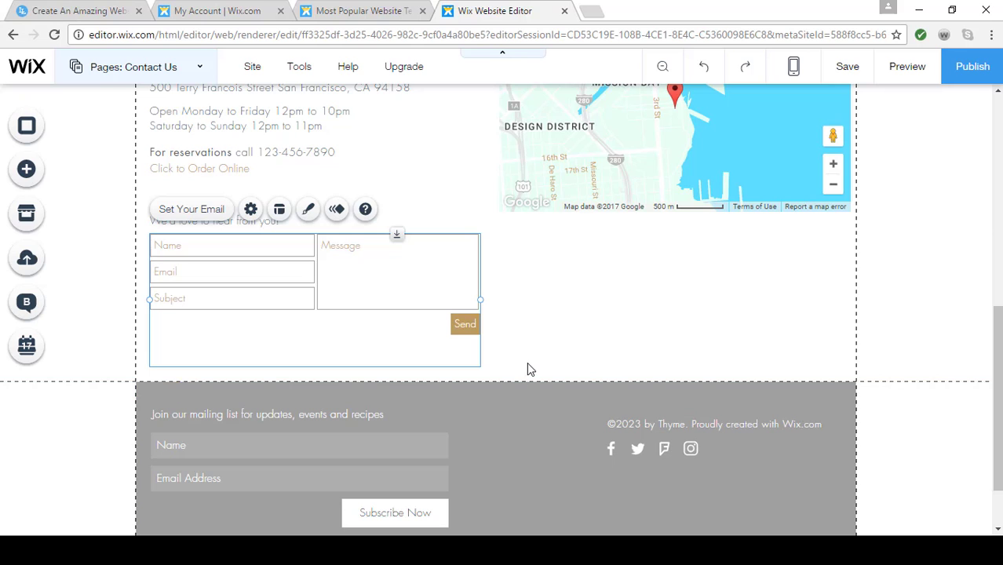
Add the solid black Classic strip to the Contact Us page below the contact form
click(416, 372)
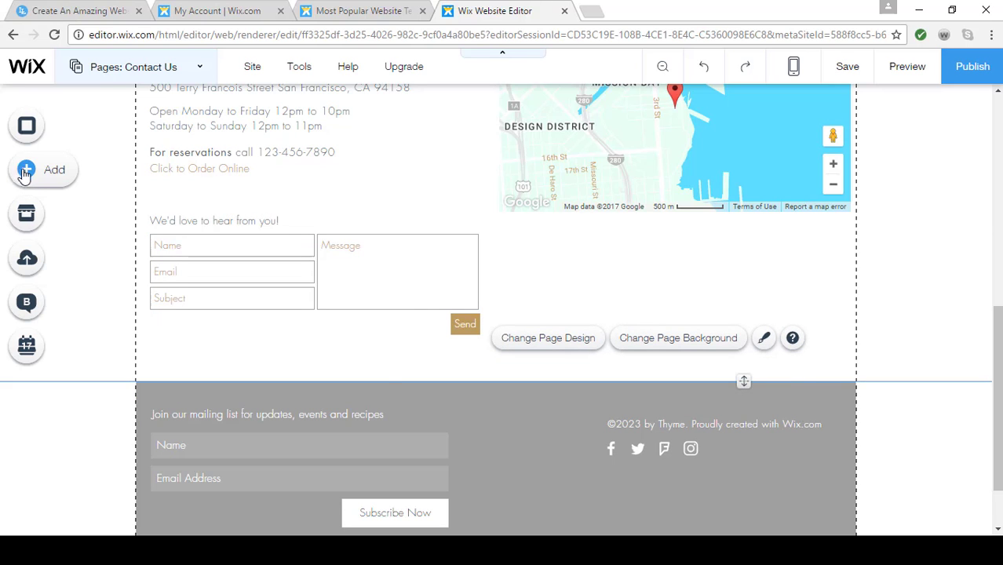
click(23, 171)
click(82, 256)
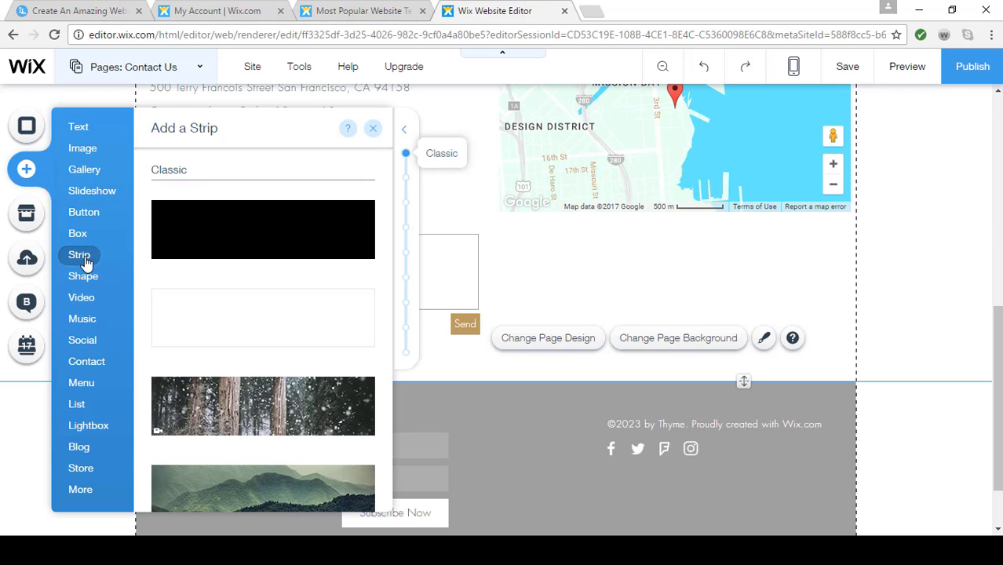
click(268, 241)
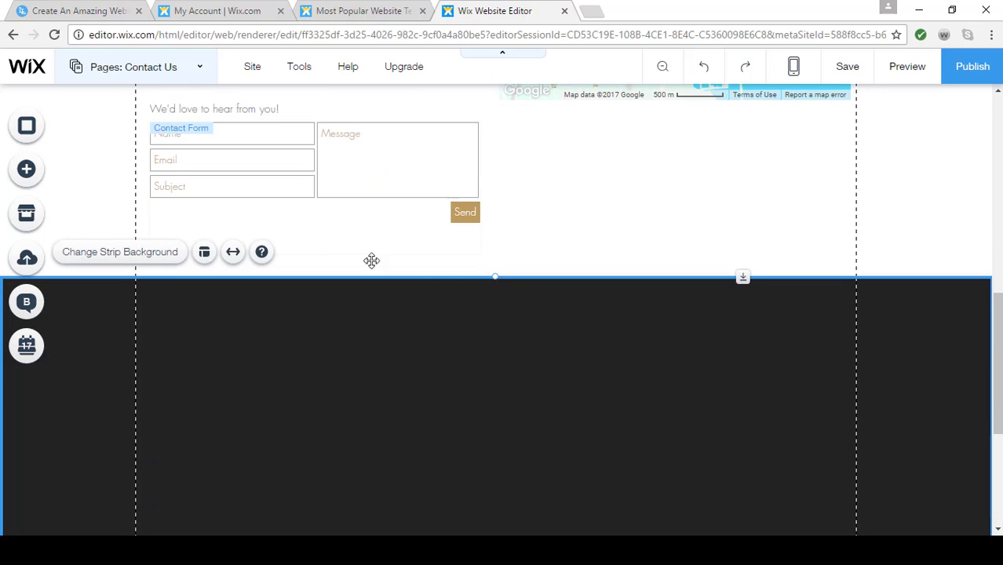
Extend the black strip's top edge upward to just beneath the contact form's Send button
scroll(474, 342, down, 2)
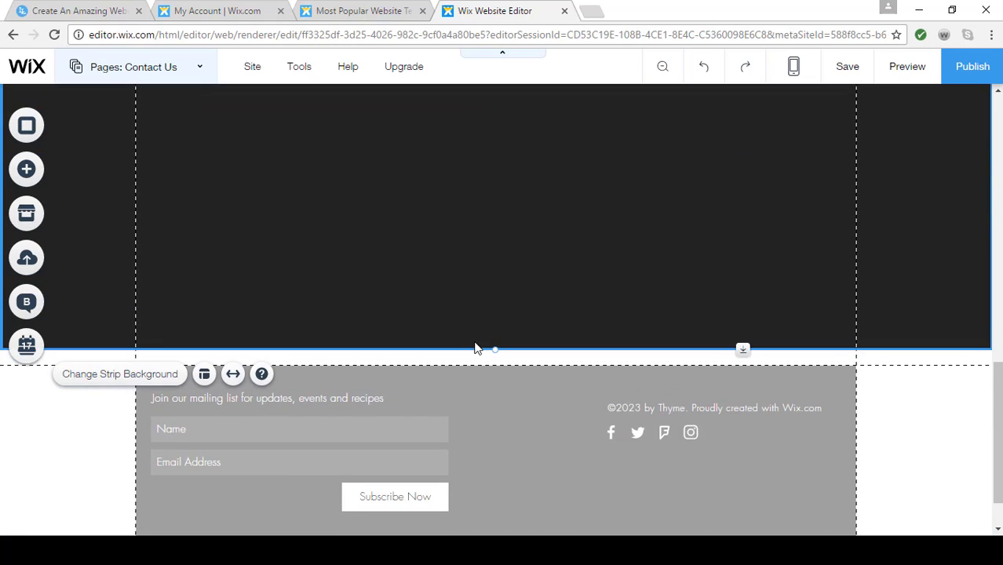
scroll(475, 347, up, 2)
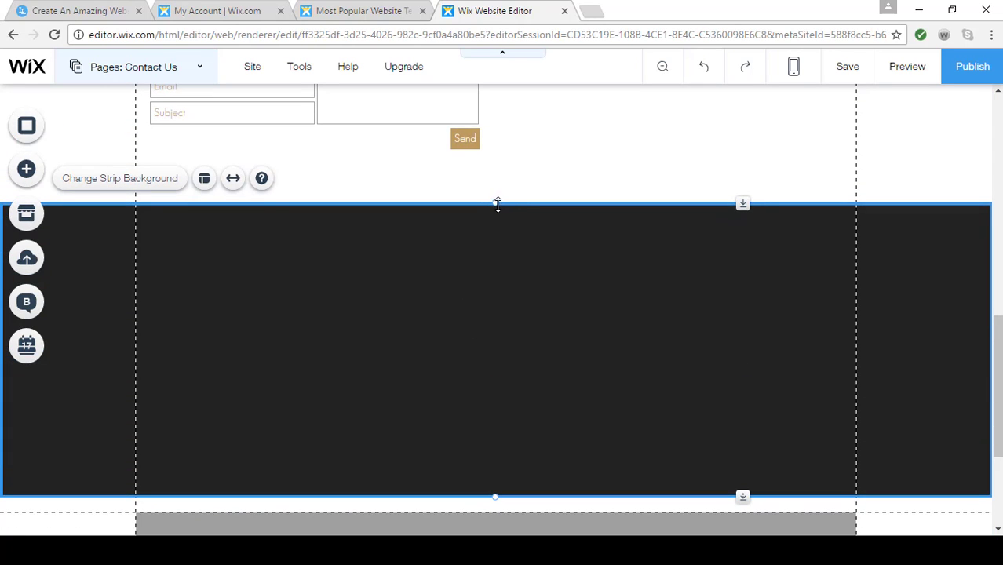
drag(496, 202, 495, 151)
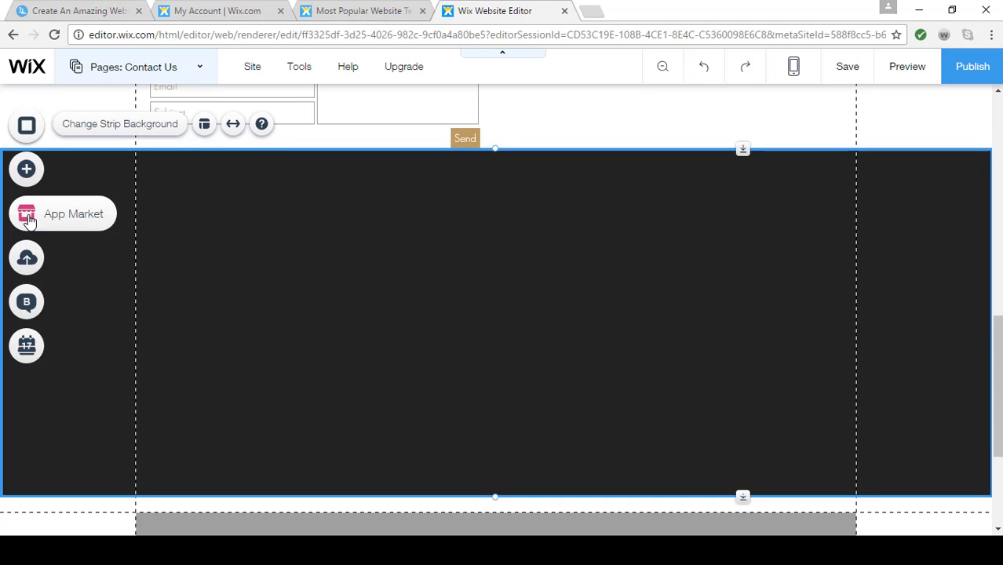
Browse the Wix App Market, search it for "events" and add the Wix Events app to the site
click(27, 216)
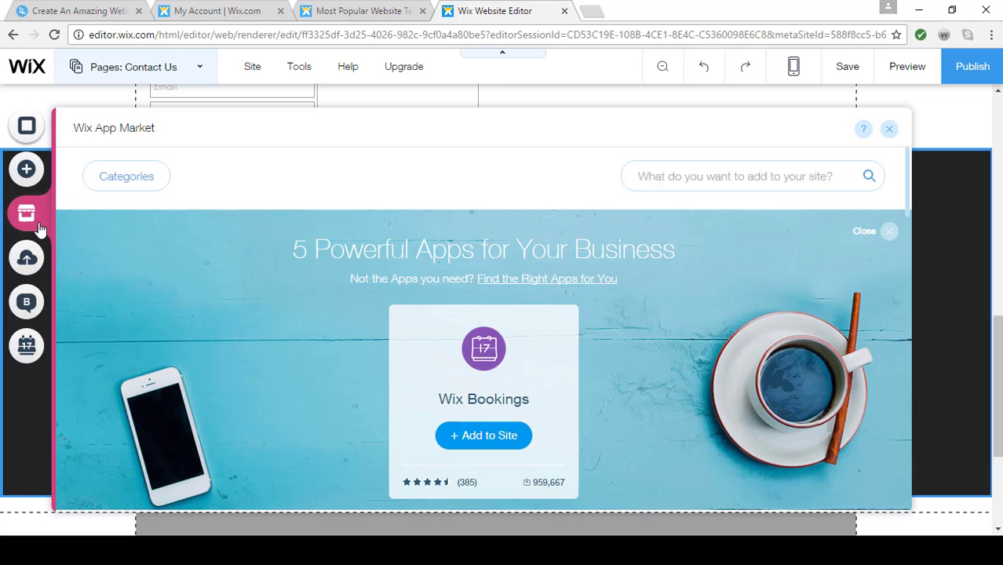
scroll(511, 381, down, 3)
scroll(510, 380, down, 1)
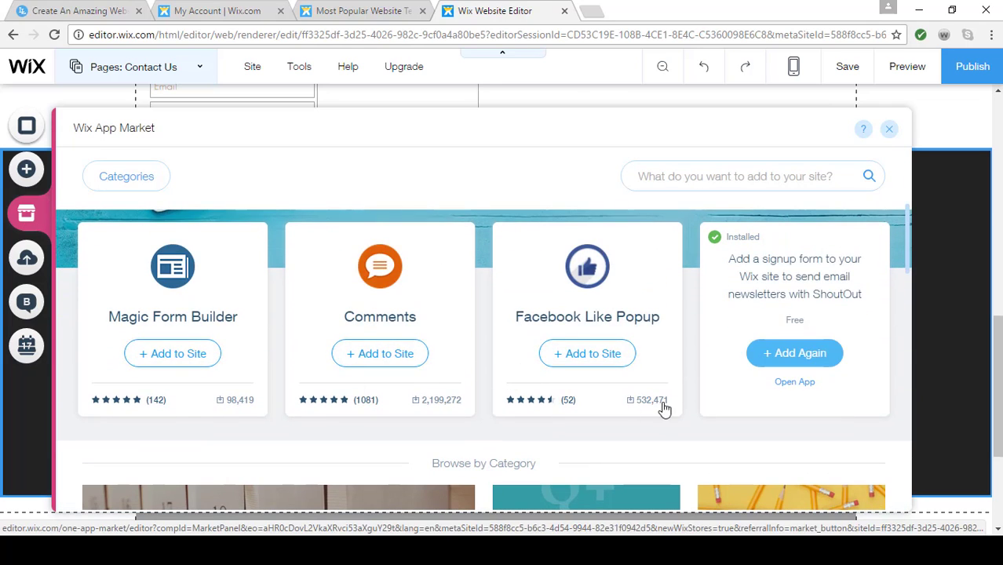
scroll(450, 392, down, 3)
scroll(674, 410, down, 7)
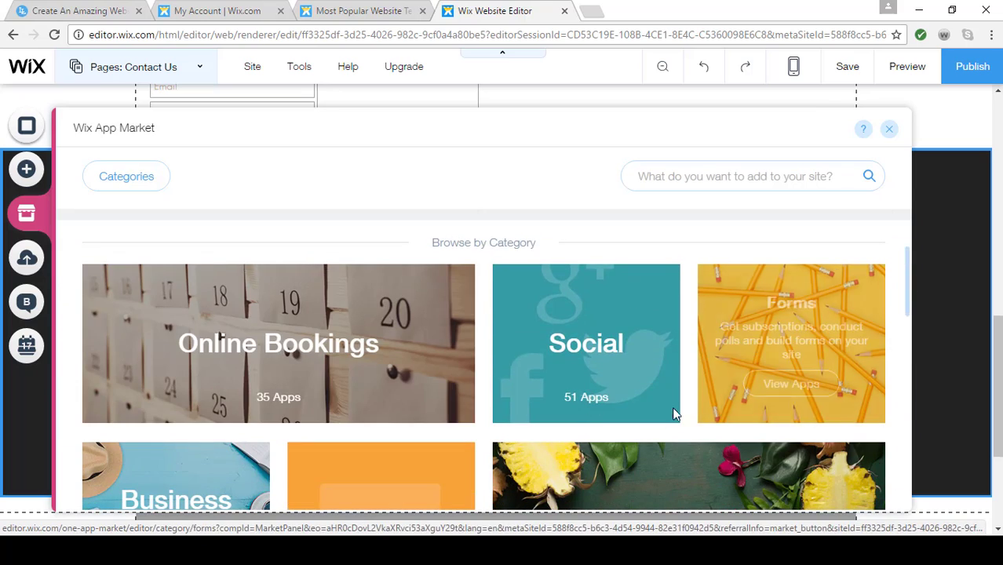
scroll(578, 421, down, 2)
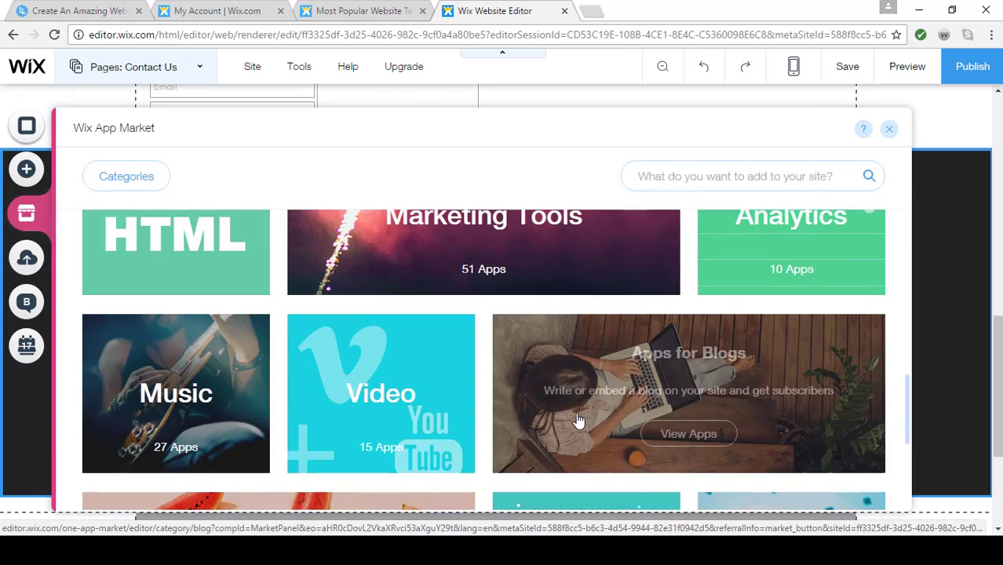
scroll(579, 421, up, 12)
click(667, 169)
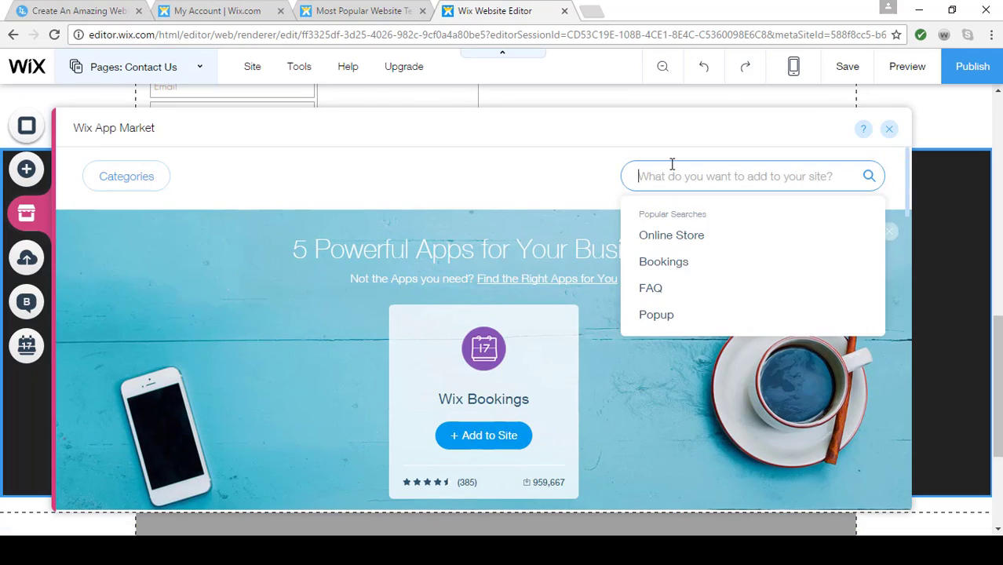
text(events)
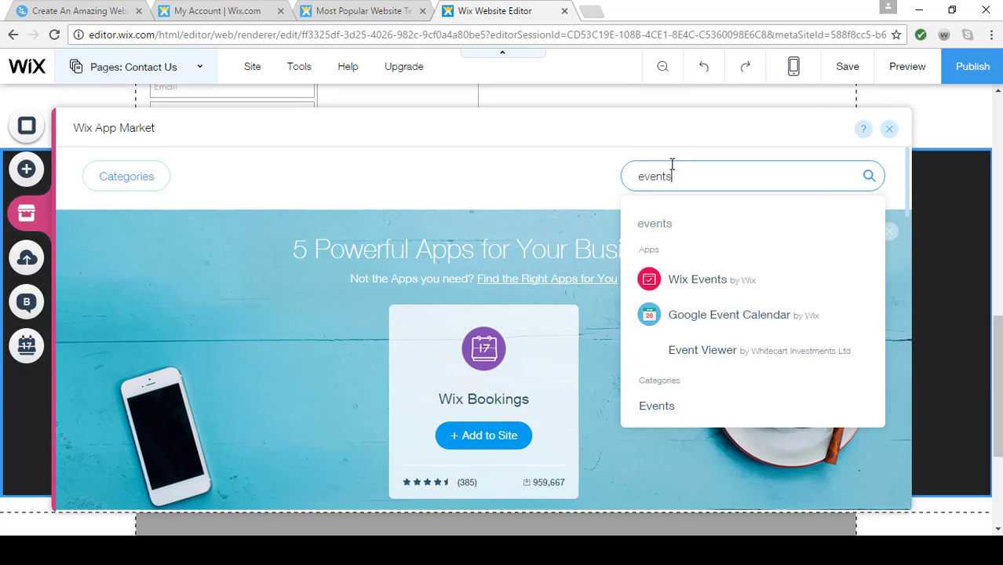
key(Return)
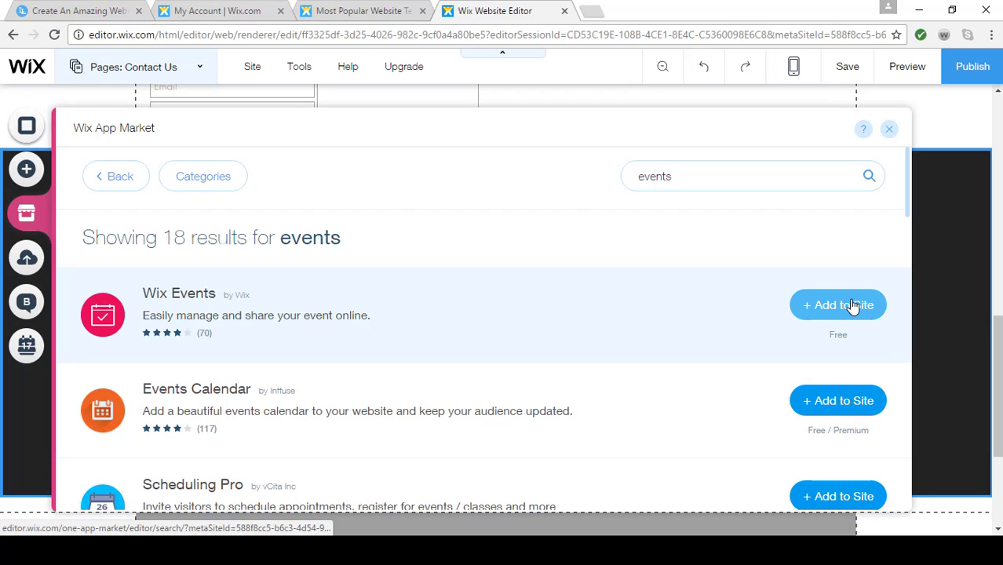
click(853, 305)
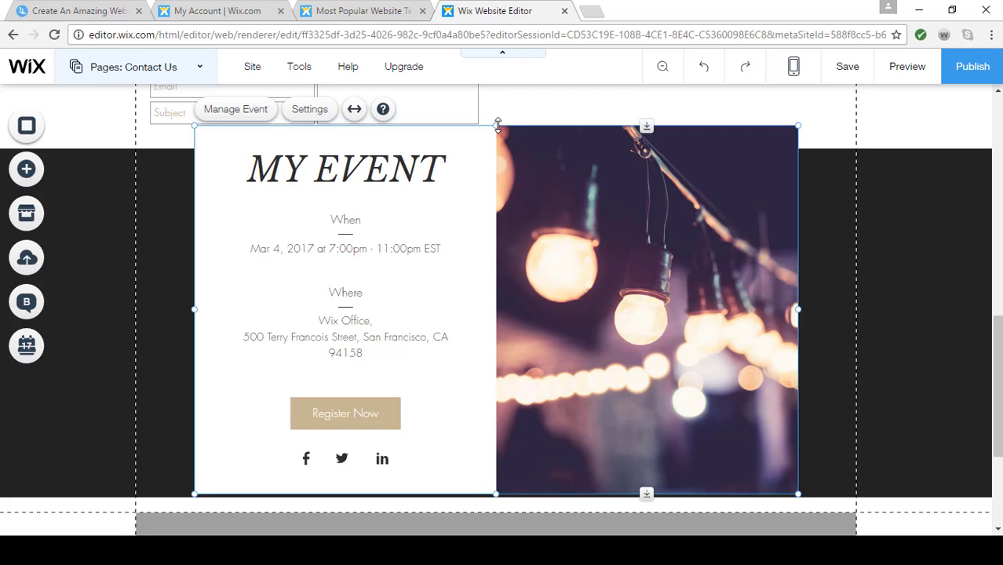
Shorten the My Event widget from its upper and lower edges so it fits inside the black strip
drag(496, 126, 499, 168)
scroll(848, 292, down, 2)
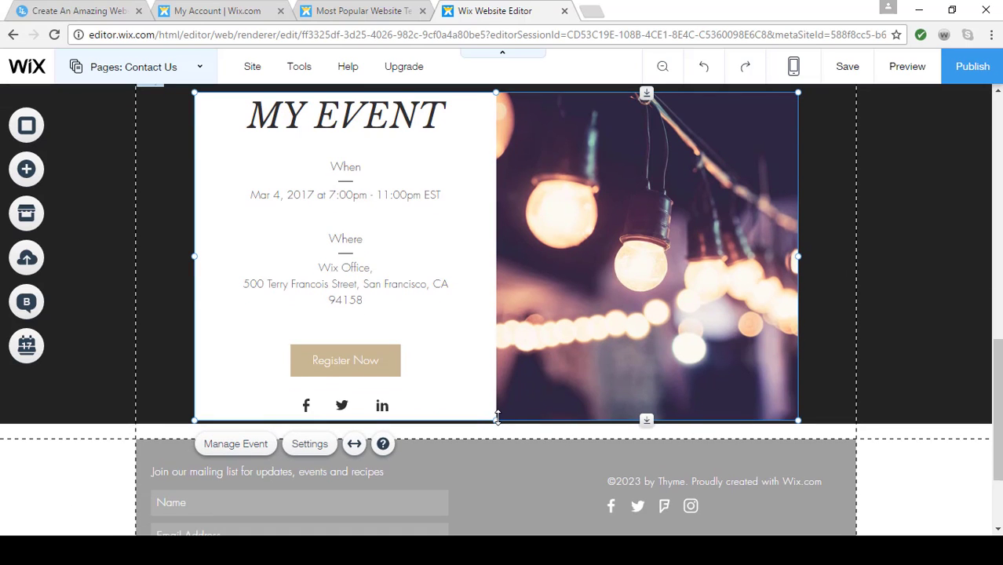
drag(497, 416, 497, 414)
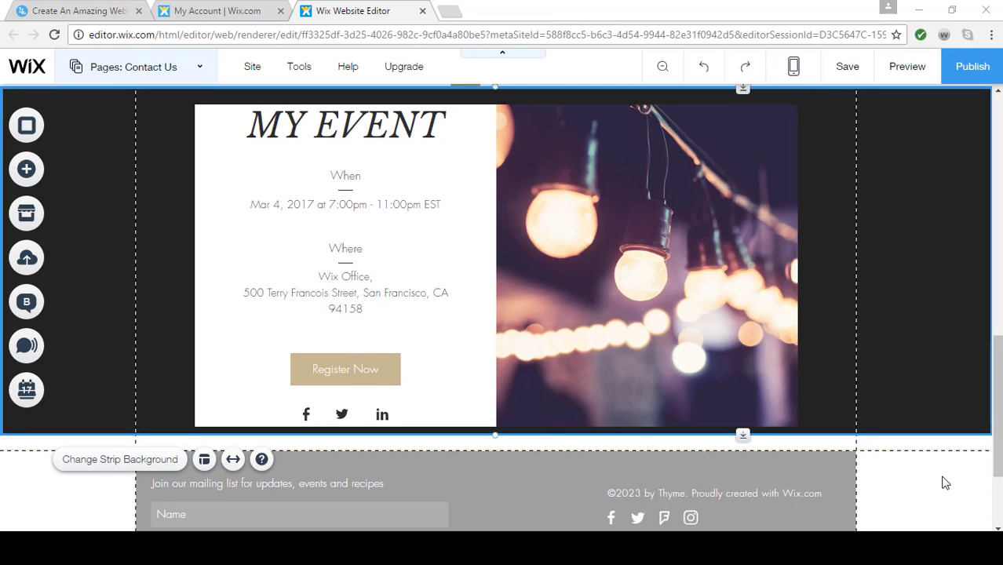
click(541, 244)
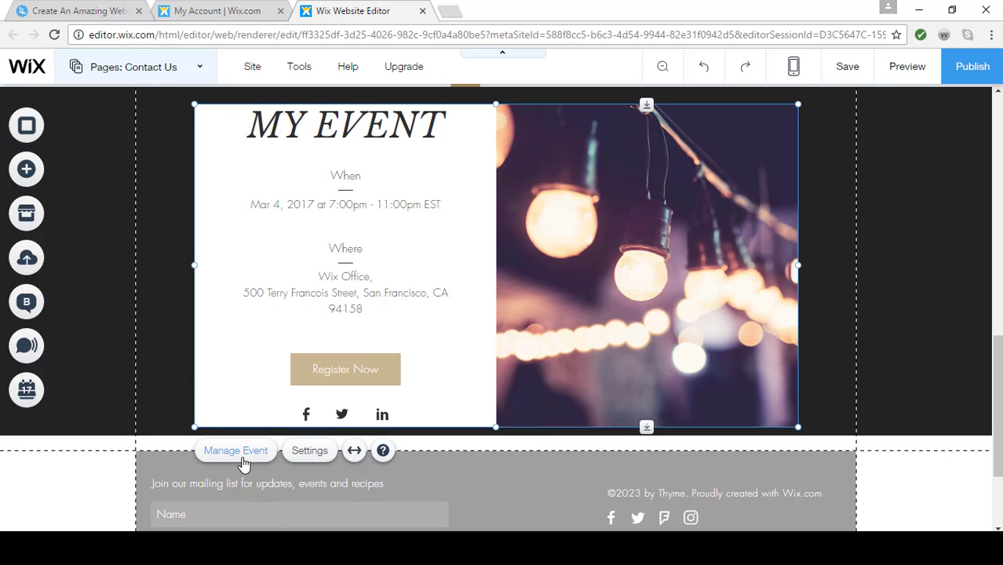
scroll(462, 448, up, 10)
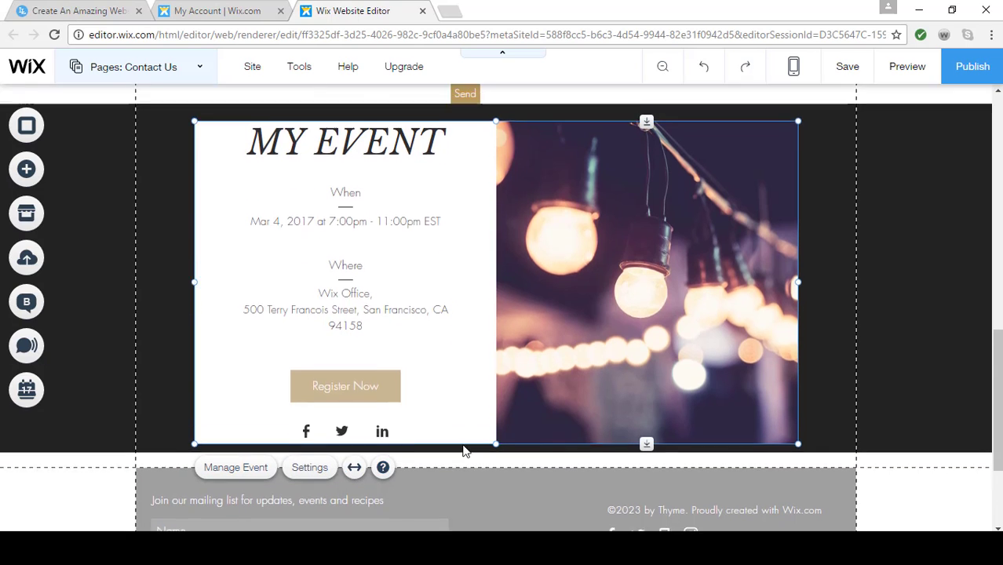
Save the site changes and publish the site to its splendidcafe address
scroll(463, 445, up, 4)
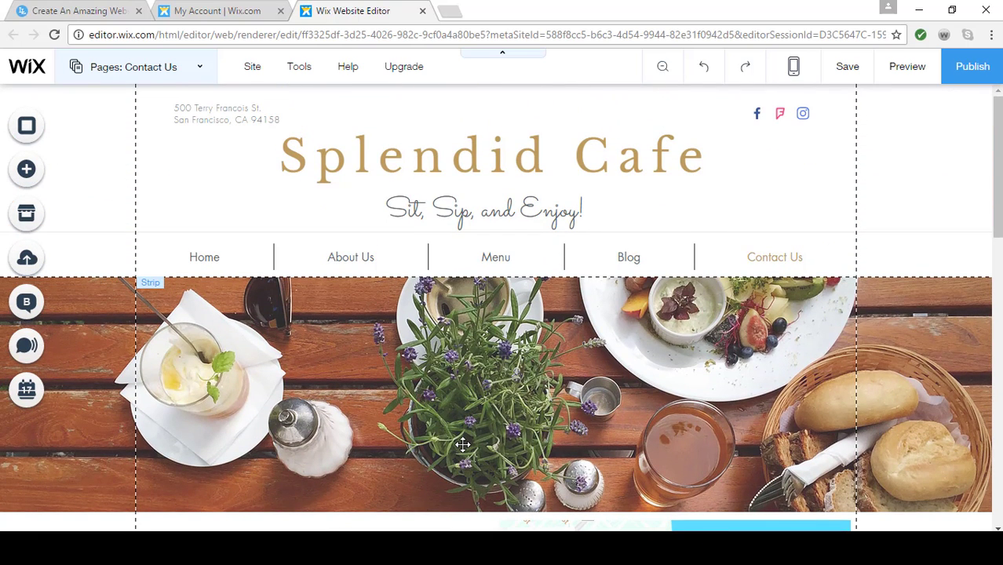
click(848, 71)
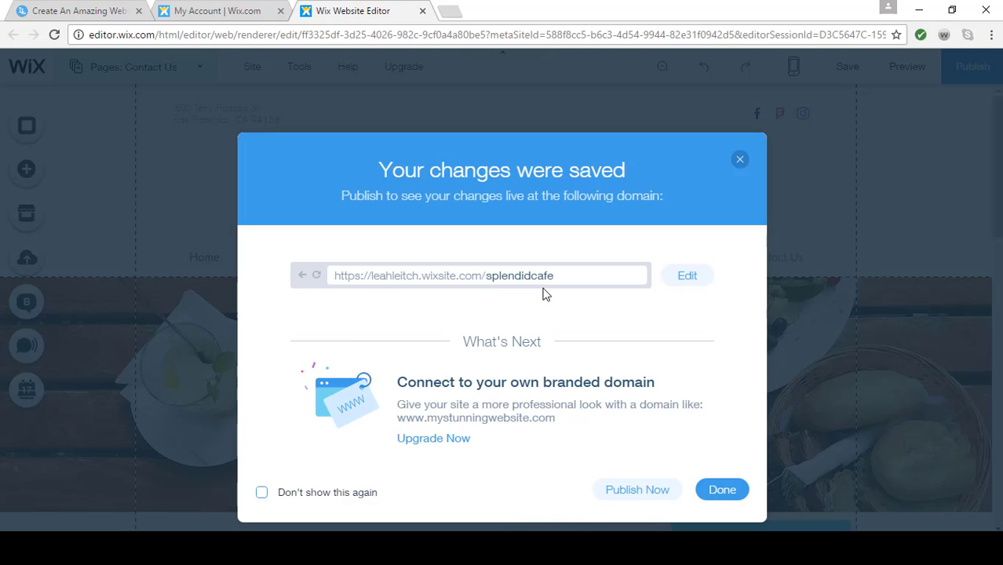
click(637, 493)
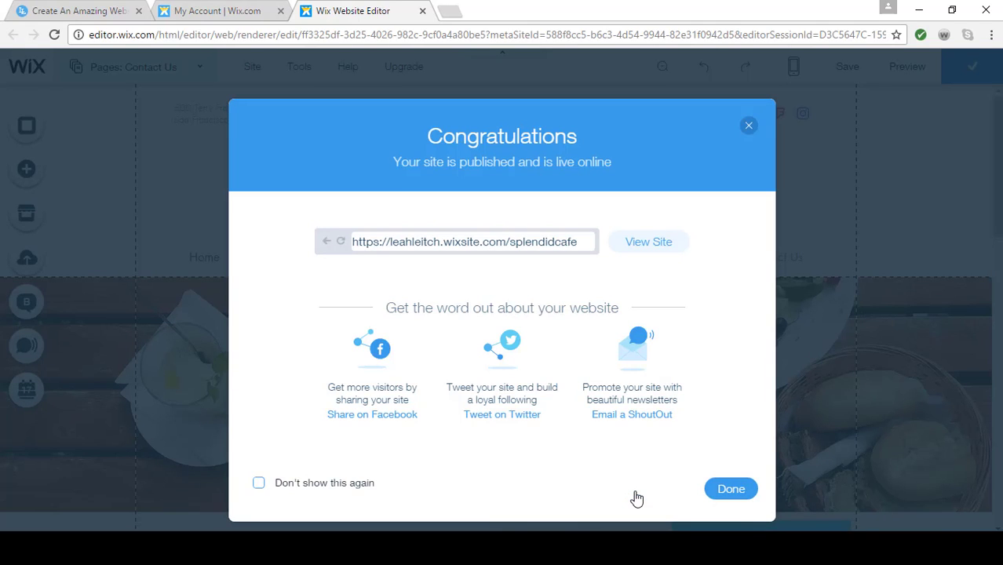
View the published Splendid Cafe site, return to the Wix editor and dismiss the publishing confirmation
click(650, 243)
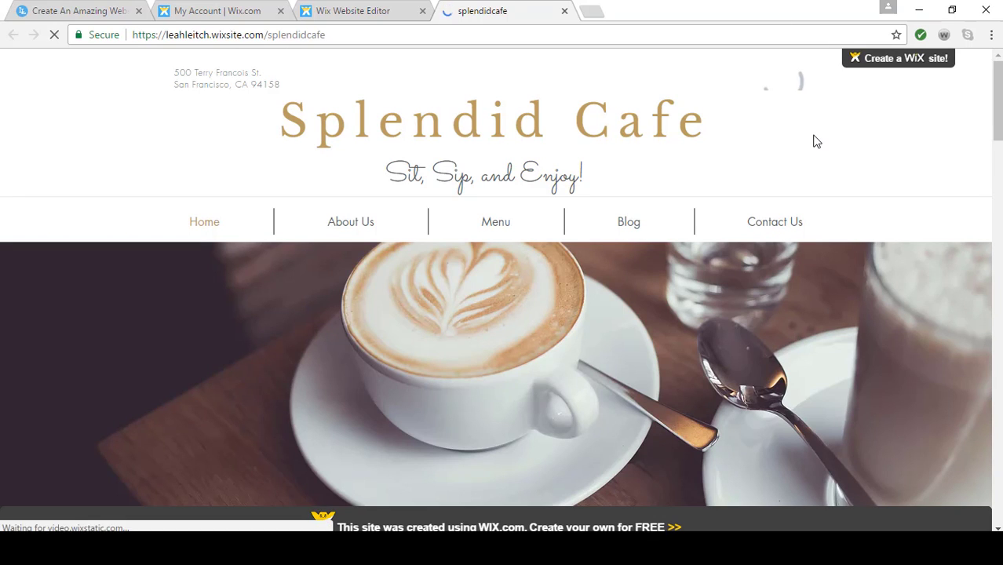
click(352, 12)
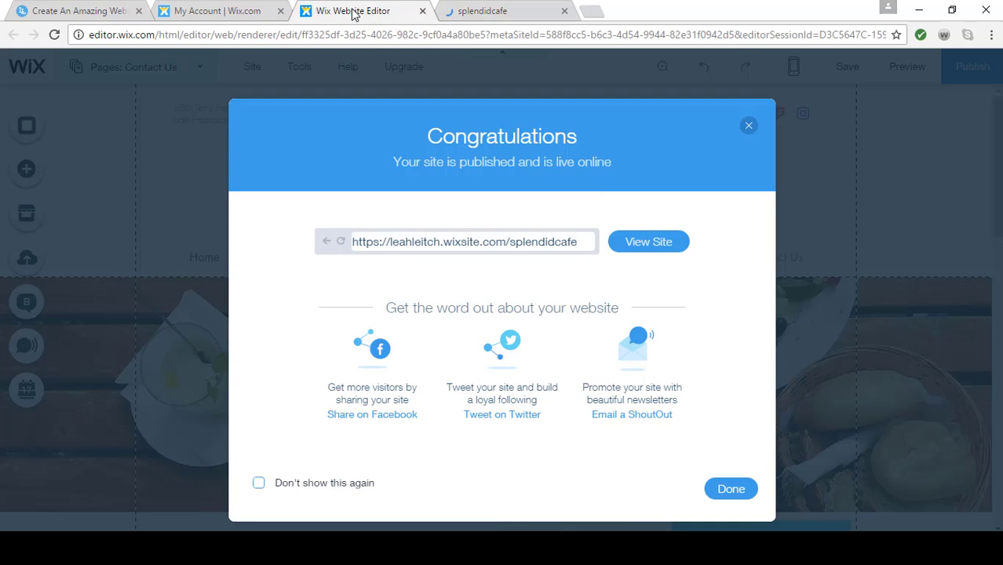
click(748, 128)
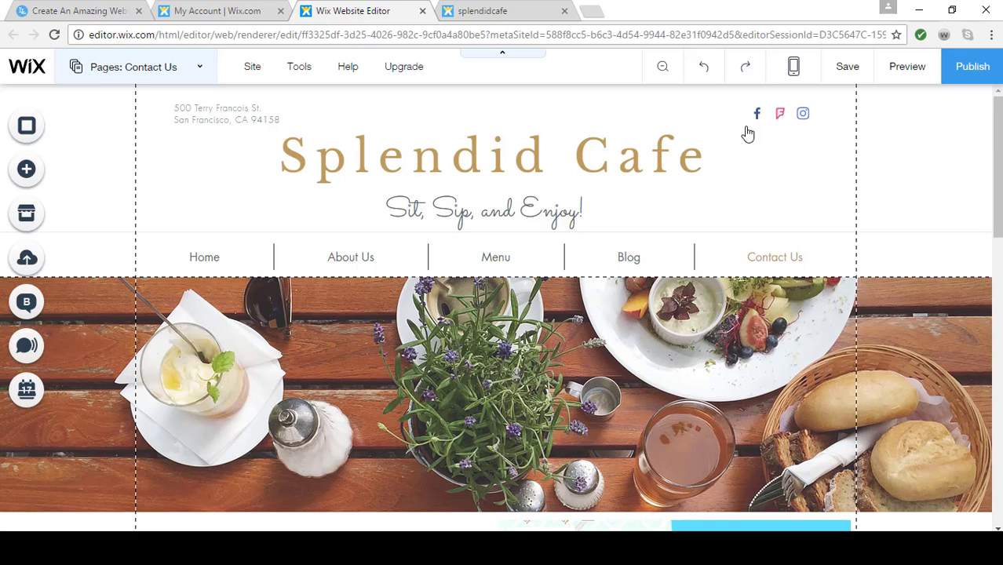
Compare the Wix Premium plans and read the Unlimited plan's feature explanations, from bandwidth and storage through free domain to Site Booster App
mouse_move(402, 75)
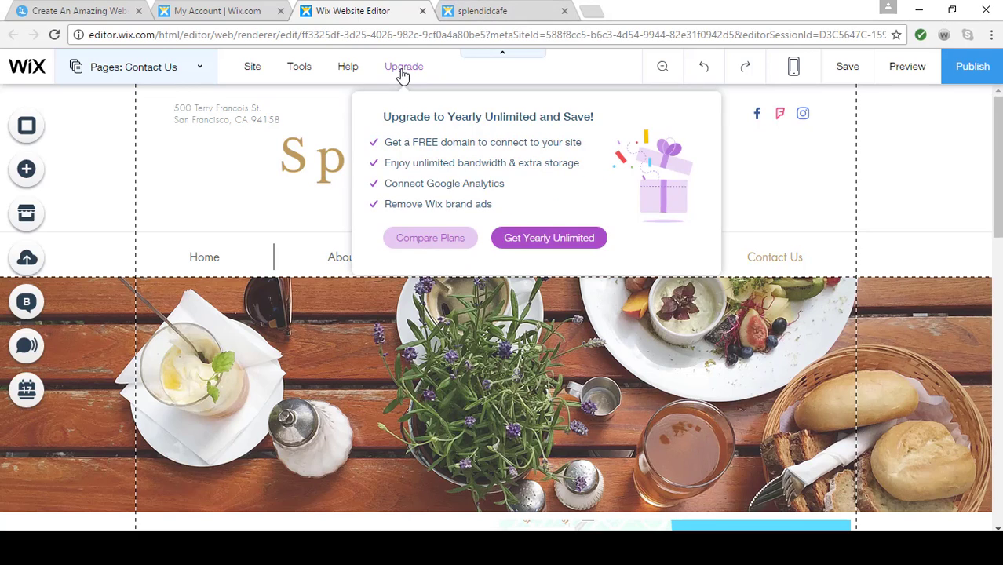
click(421, 240)
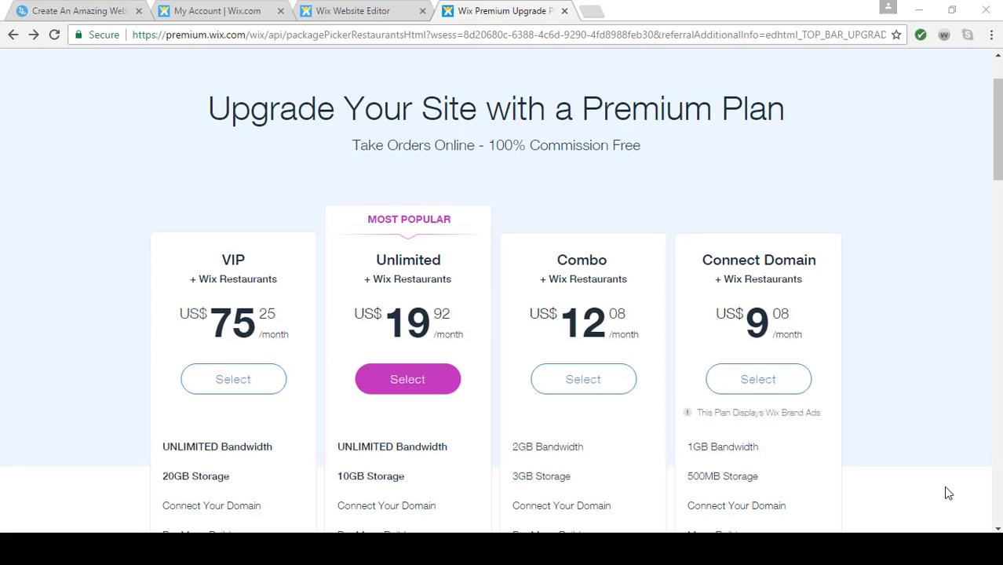
scroll(948, 493, down, 1)
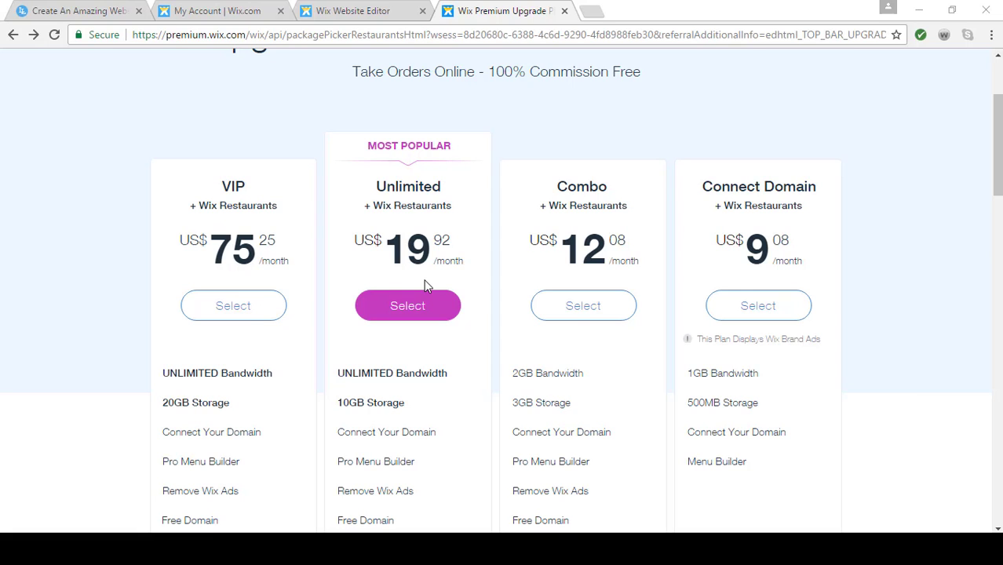
scroll(426, 285, down, 1)
scroll(426, 285, down, 1)
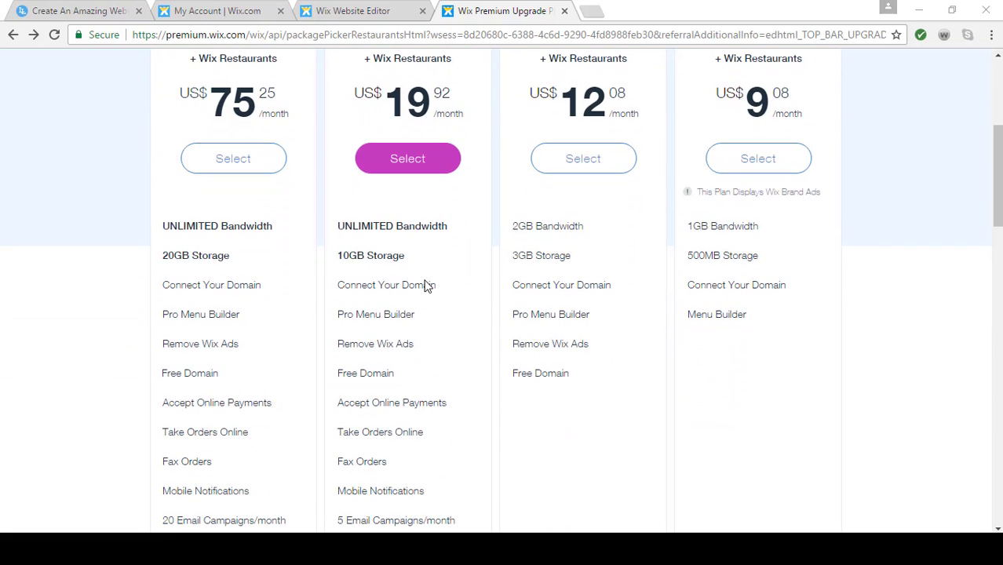
mouse_move(442, 230)
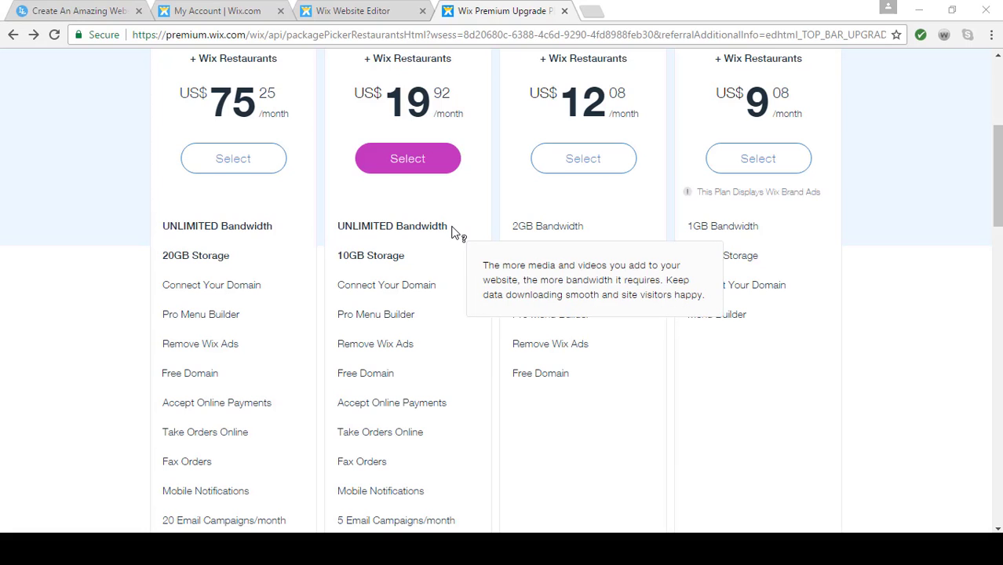
scroll(455, 231, down, 1)
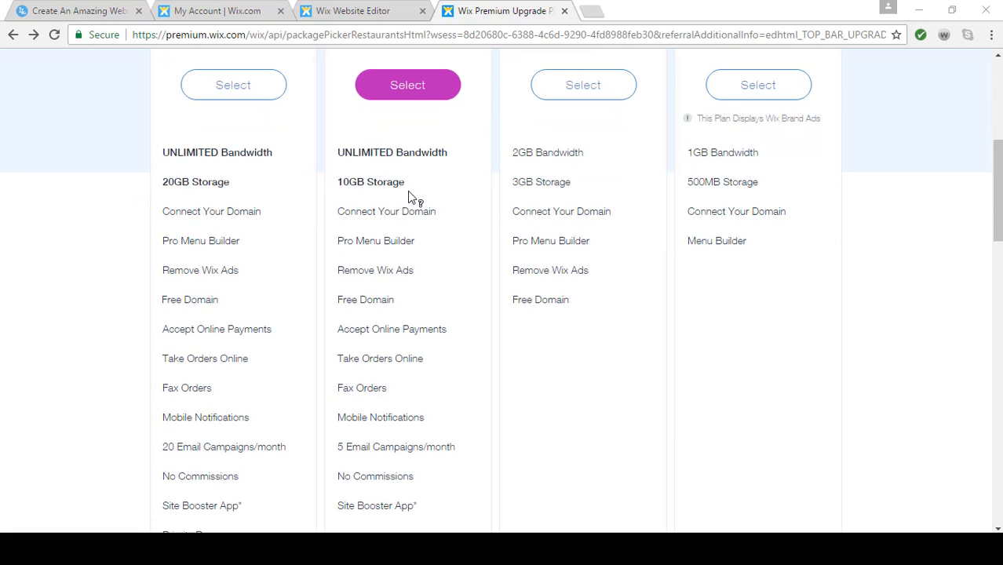
mouse_move(416, 192)
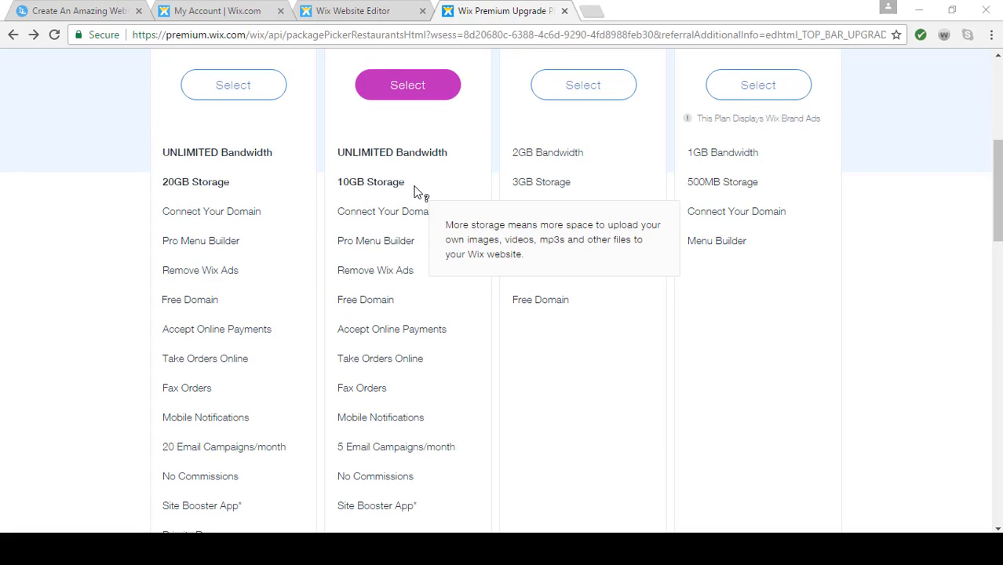
mouse_move(438, 282)
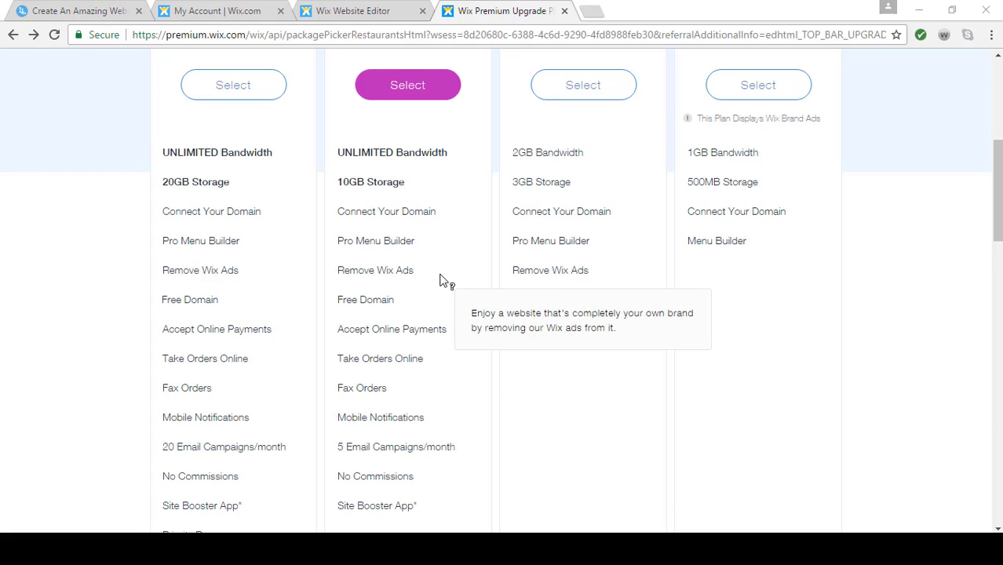
mouse_move(436, 302)
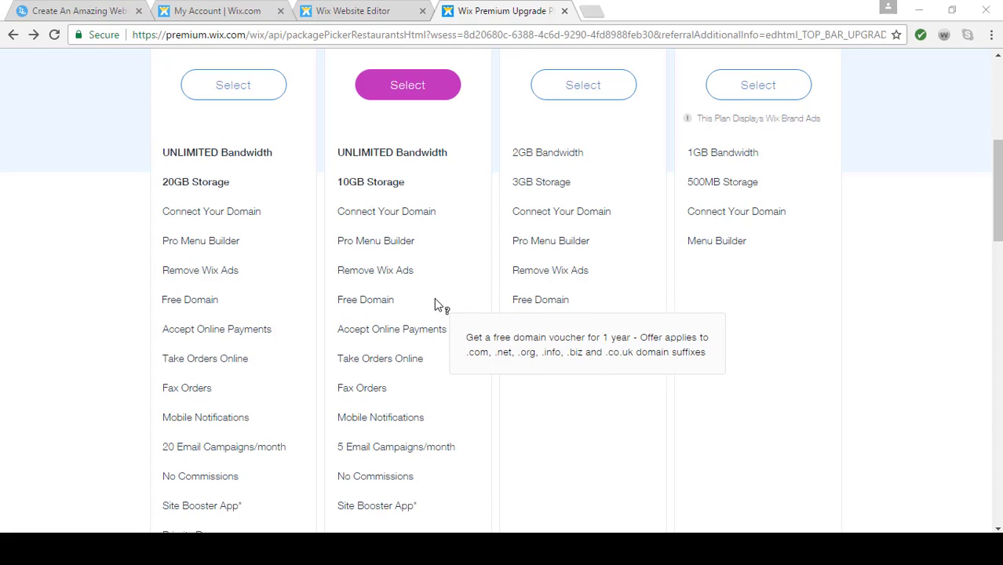
scroll(436, 303, down, 2)
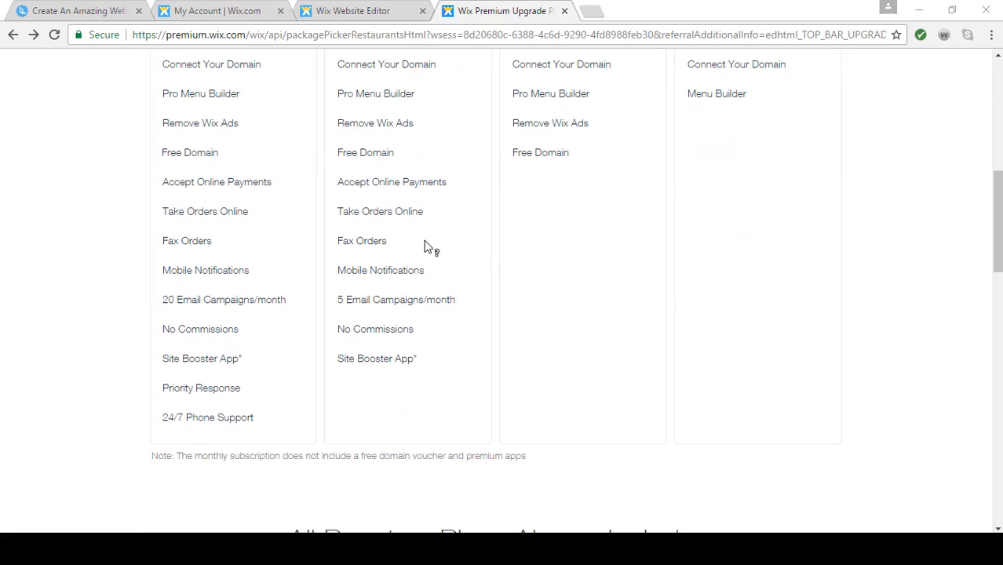
mouse_move(421, 367)
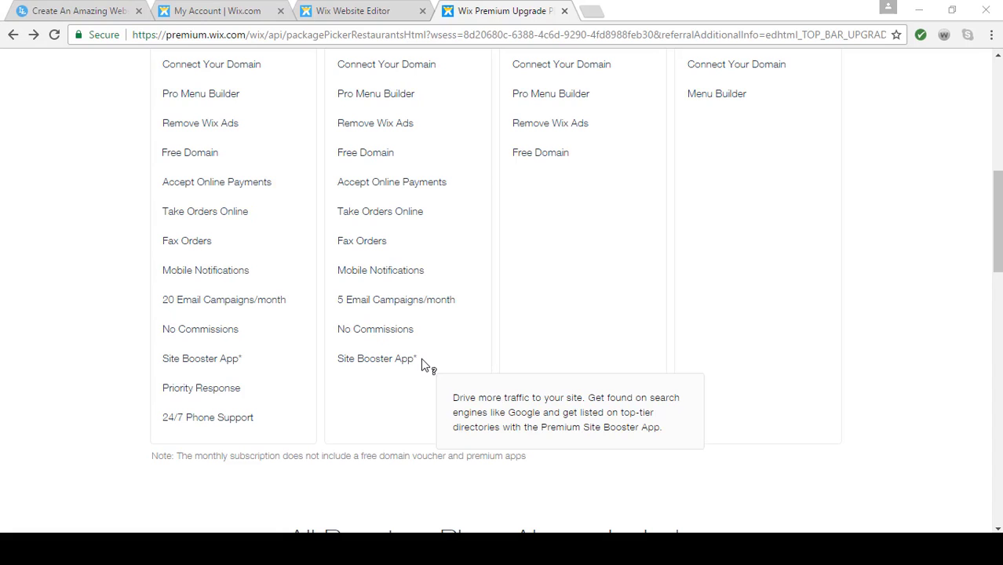
Select the Unlimited plan with the yearly subscription and go through its purchase form for splendidcafe
scroll(422, 365, up, 3)
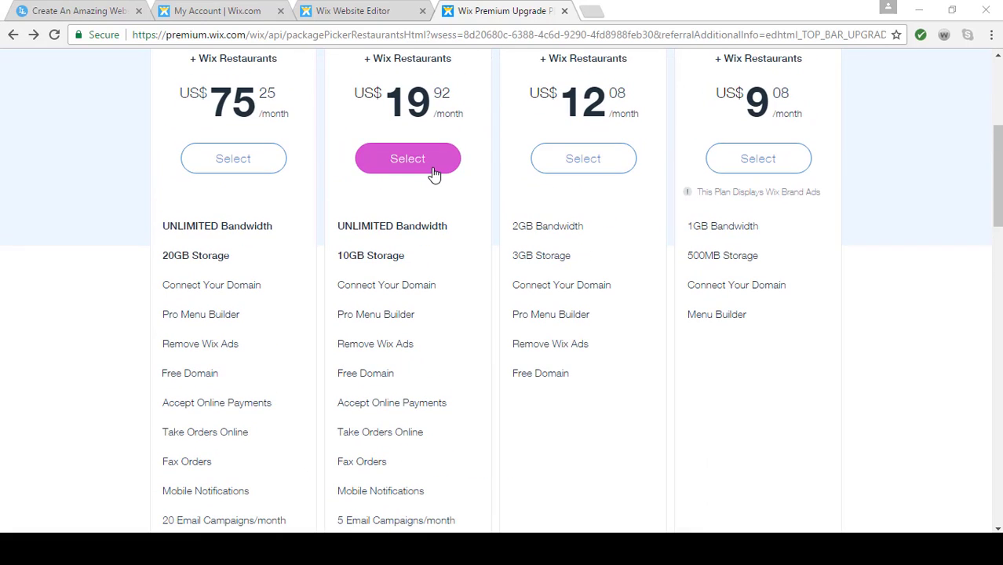
click(434, 173)
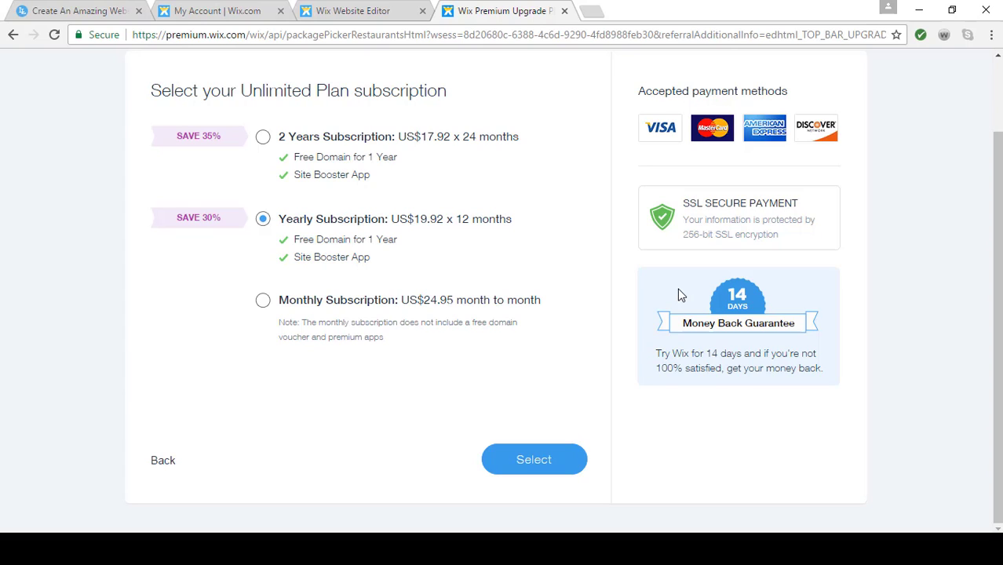
click(544, 464)
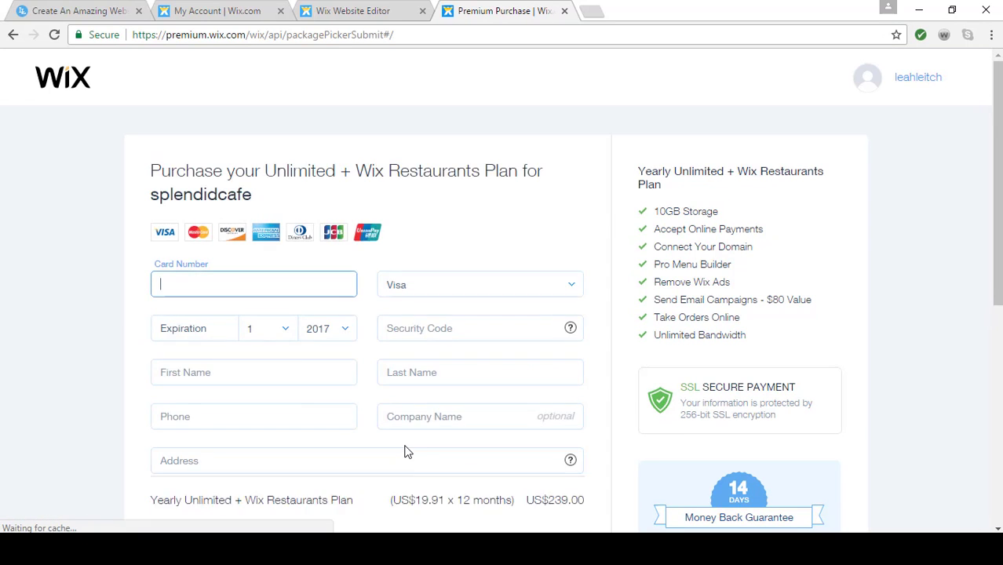
scroll(406, 451, down, 1)
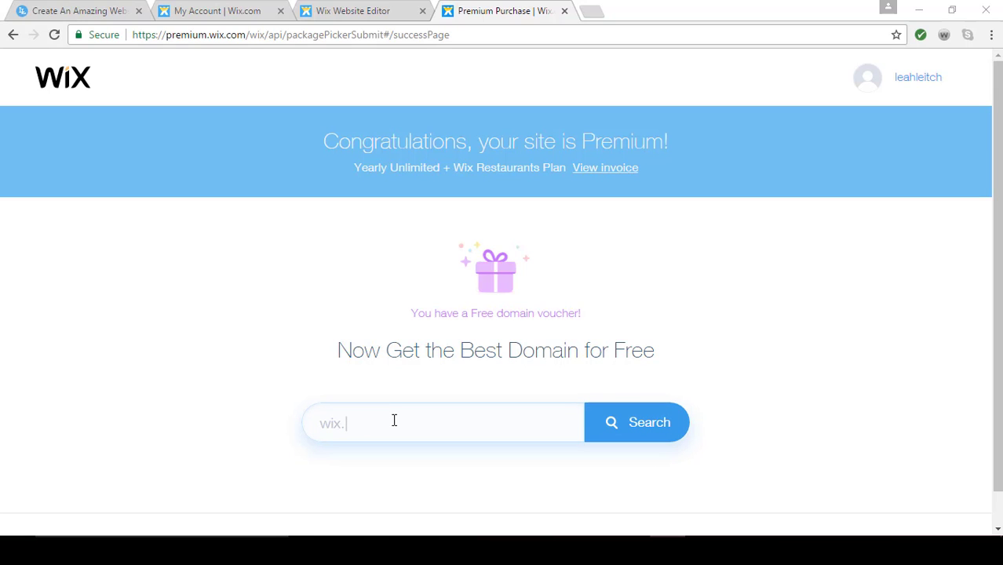
Search for the free domain splendidcafe.com and look through the suggested alternative domains
click(307, 423)
text(sp)
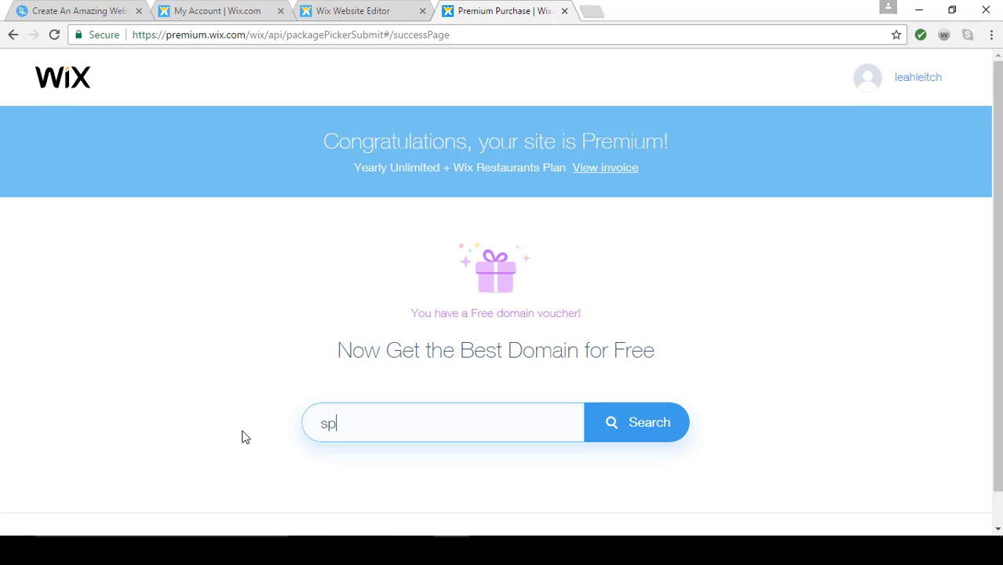
text(lendidcafe.com)
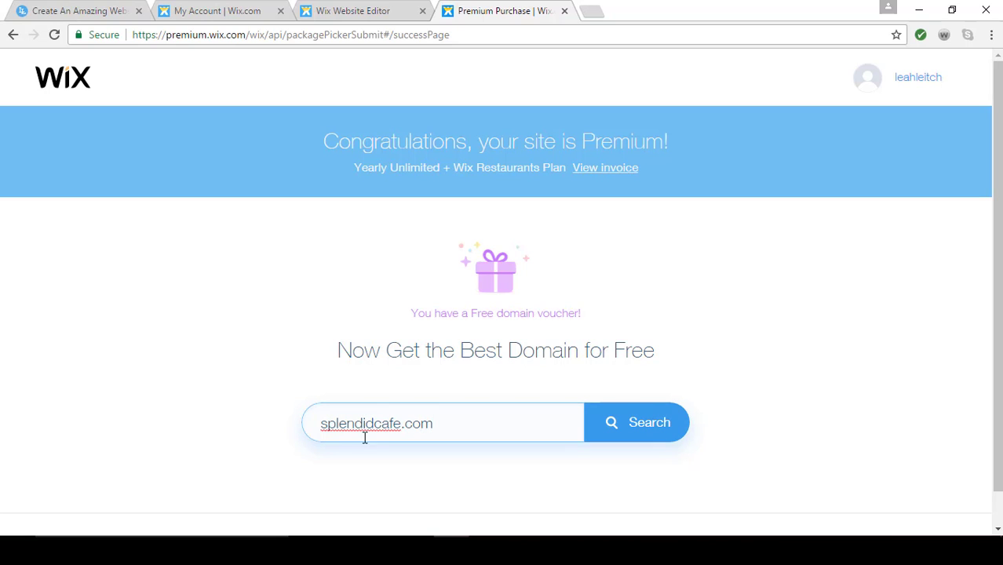
click(657, 434)
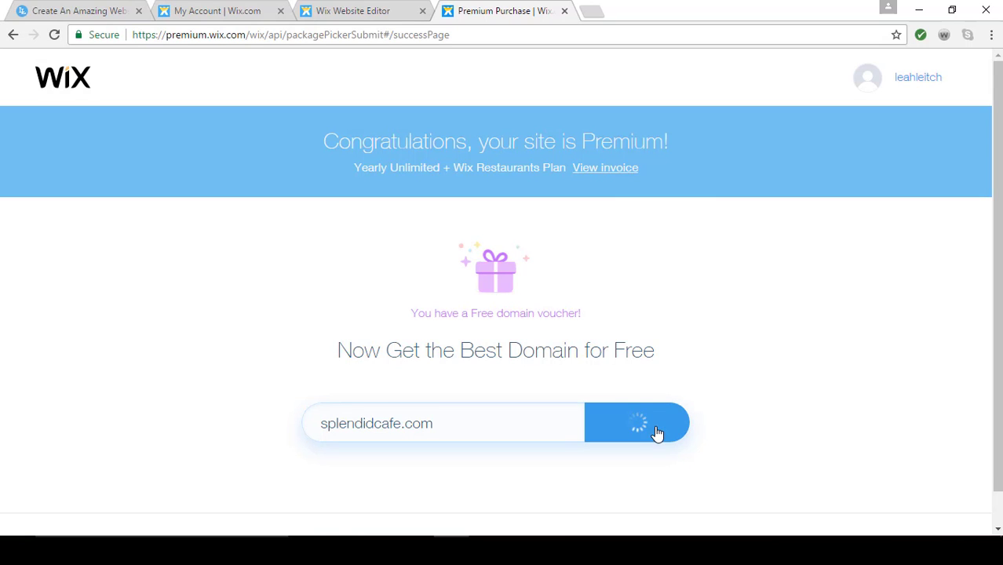
scroll(656, 434, down, 3)
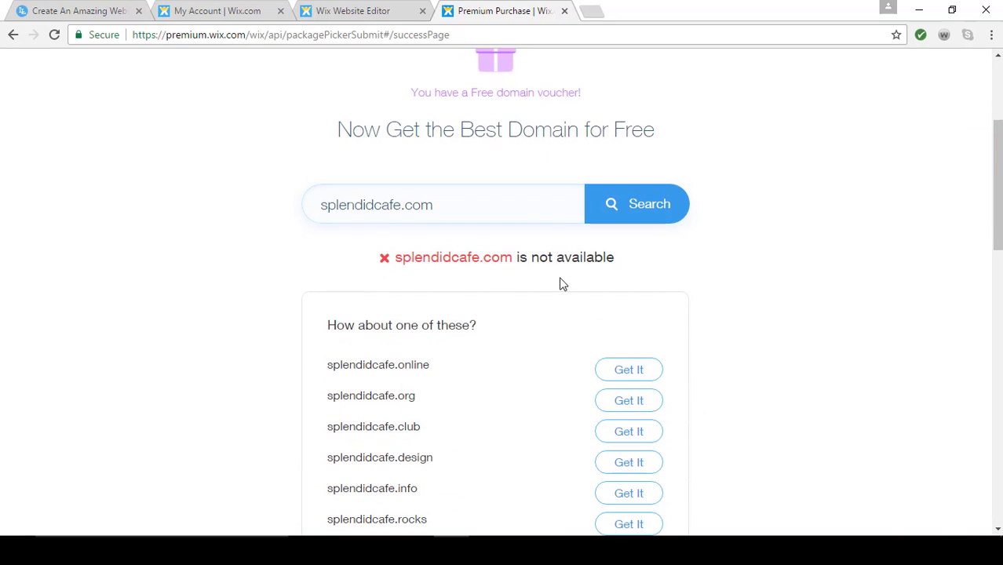
scroll(561, 284, down, 5)
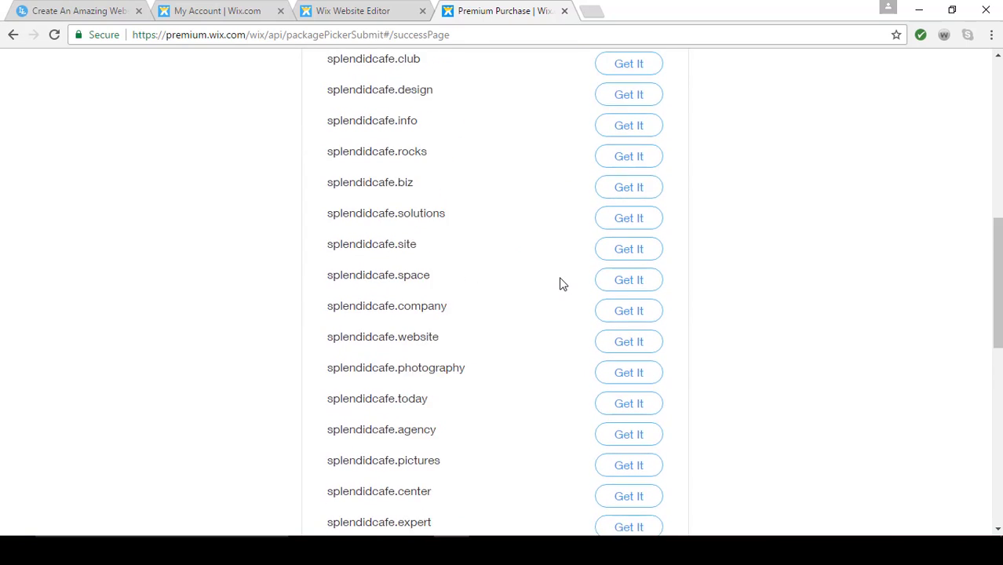
scroll(562, 284, up, 5)
Change the domain search to mysplendidcafe.com, check its availability and claim that domain
click(317, 205)
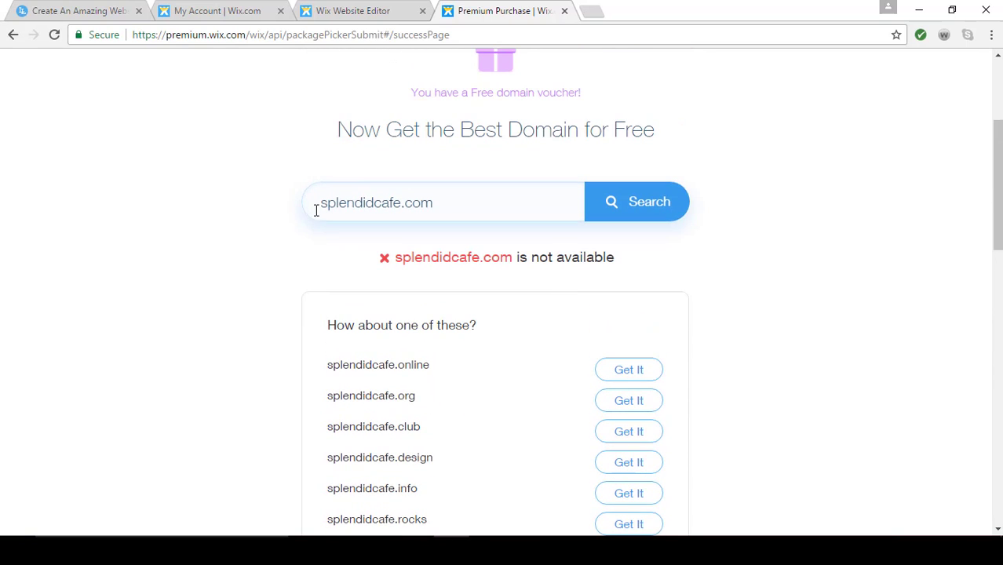
text(my)
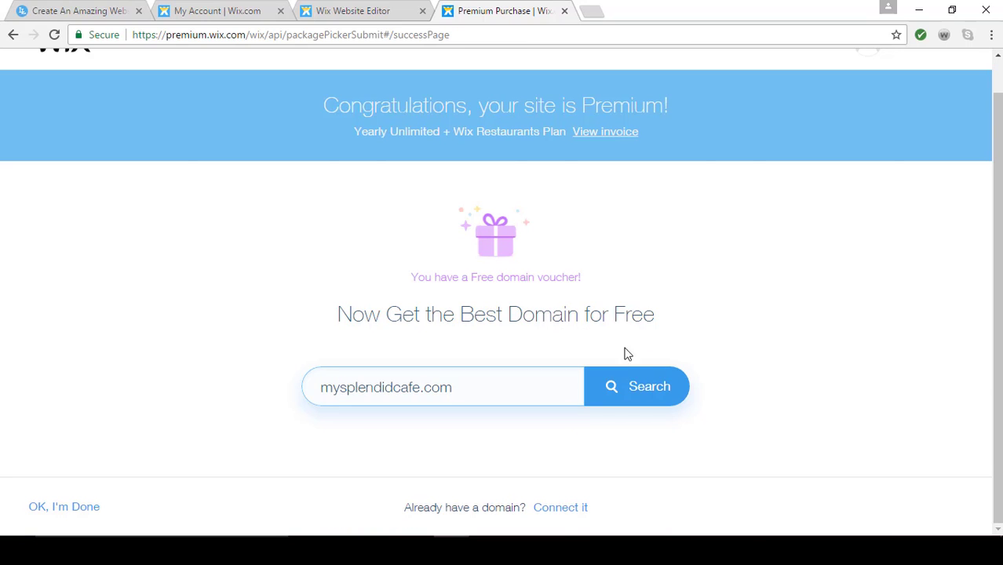
click(629, 384)
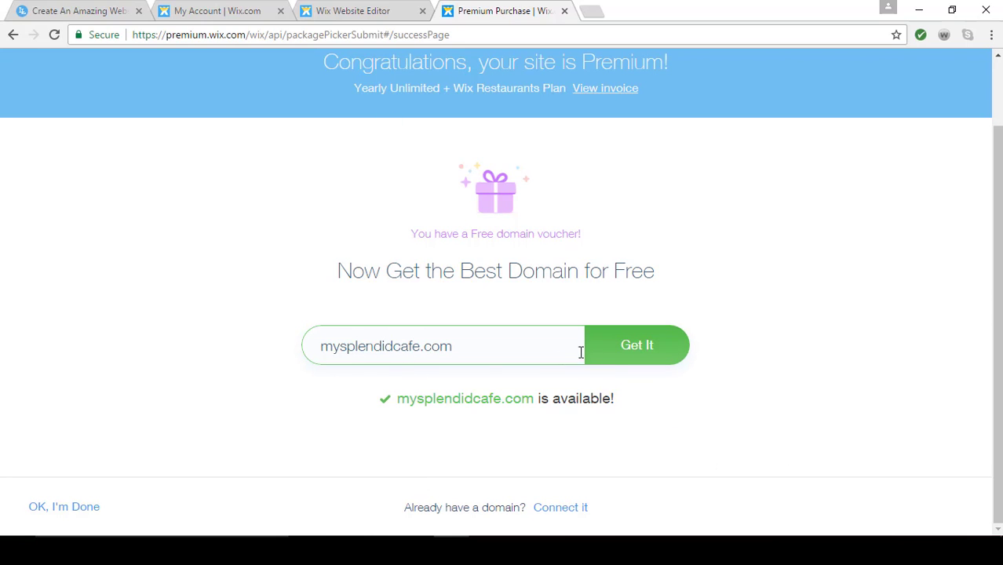
click(636, 359)
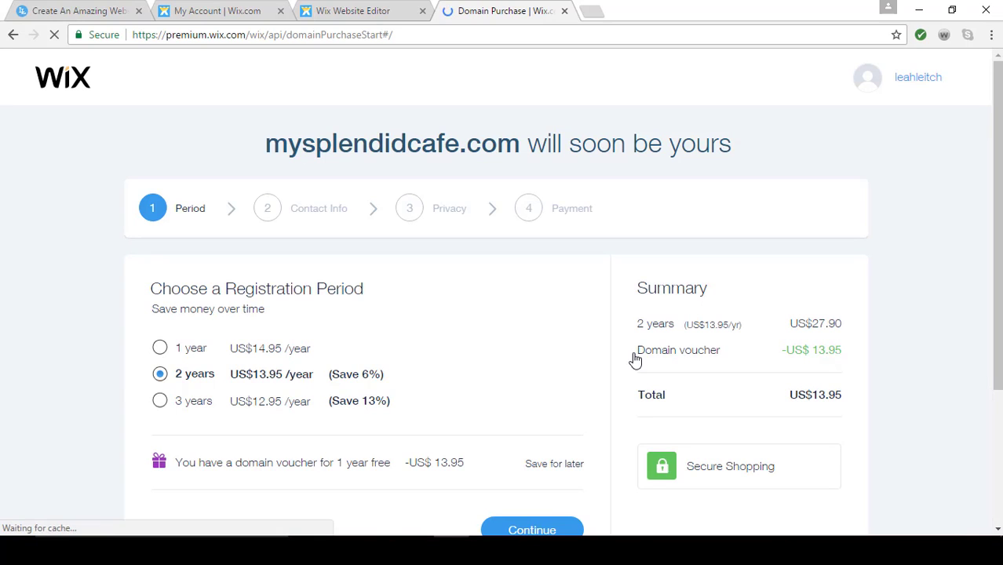
Set the domain registration period to 1 year and continue to the contact information
scroll(553, 343, down, 1)
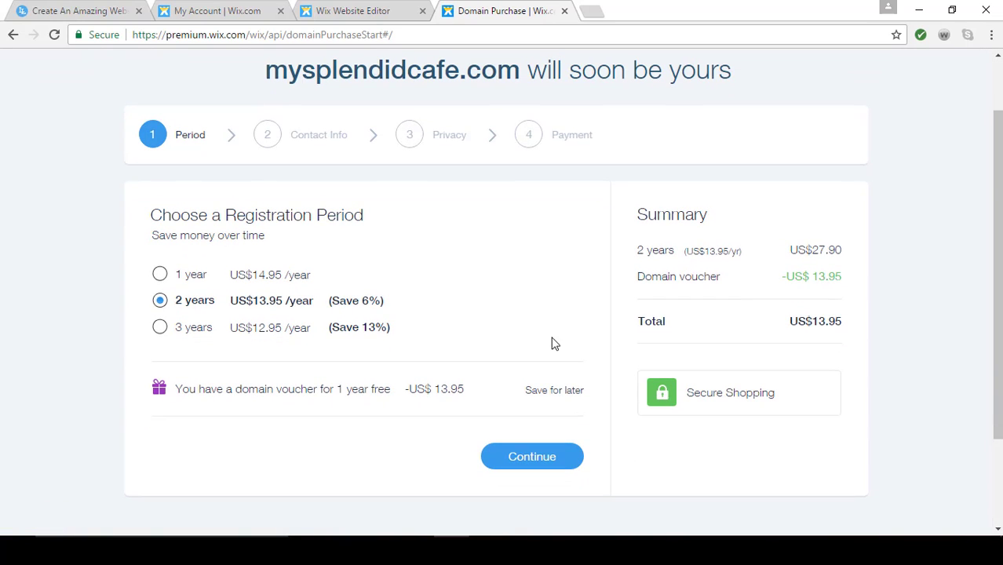
click(159, 274)
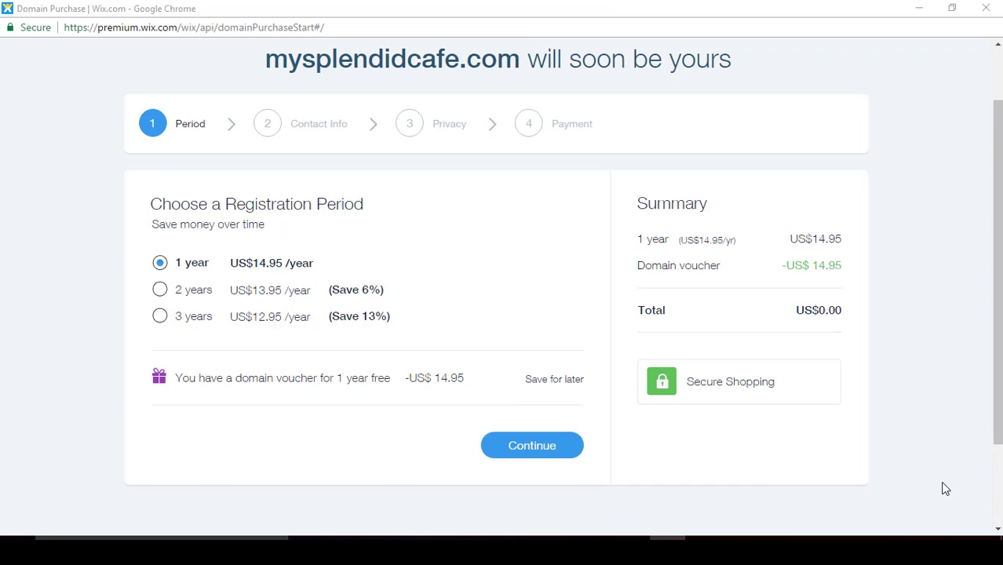
click(542, 447)
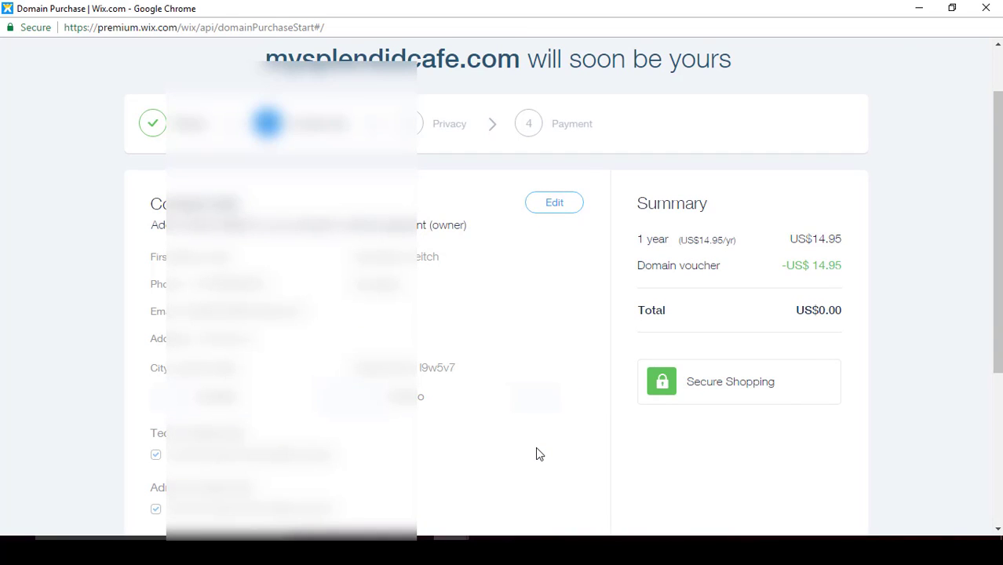
Review the prefilled contact information for the domain owner and accept it as entered
scroll(537, 454, down, 2)
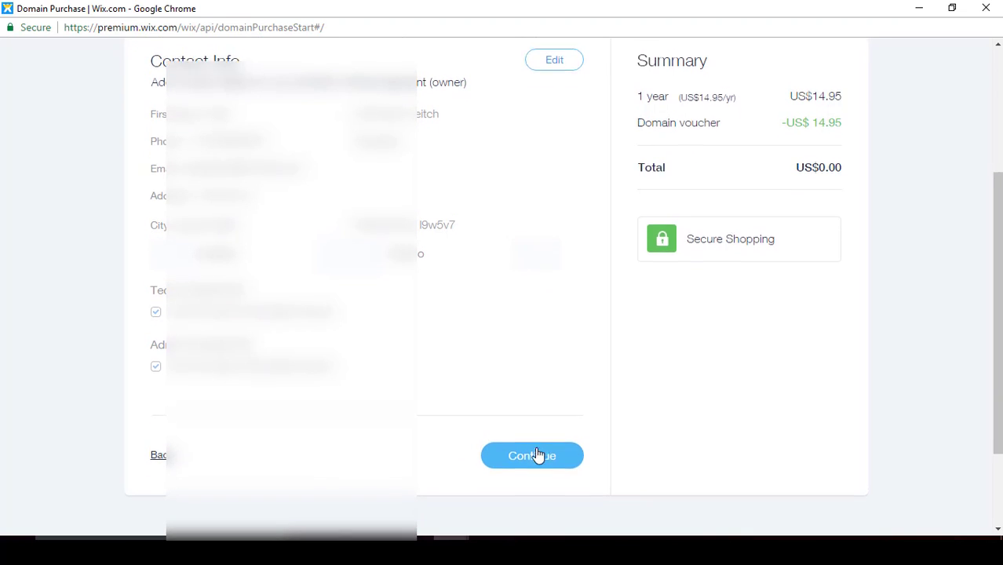
scroll(537, 454, up, 2)
scroll(538, 454, down, 1)
scroll(538, 454, down, 2)
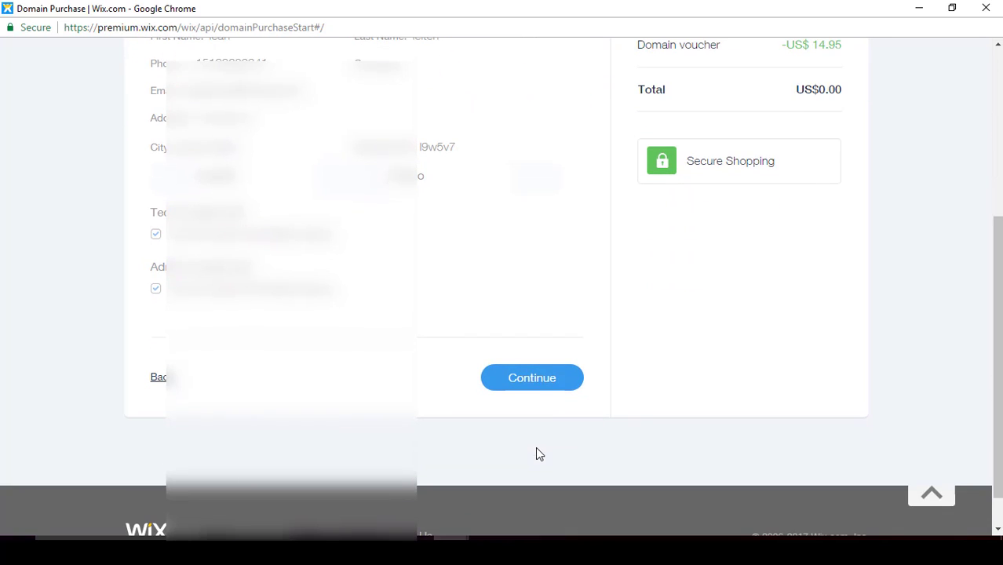
click(540, 389)
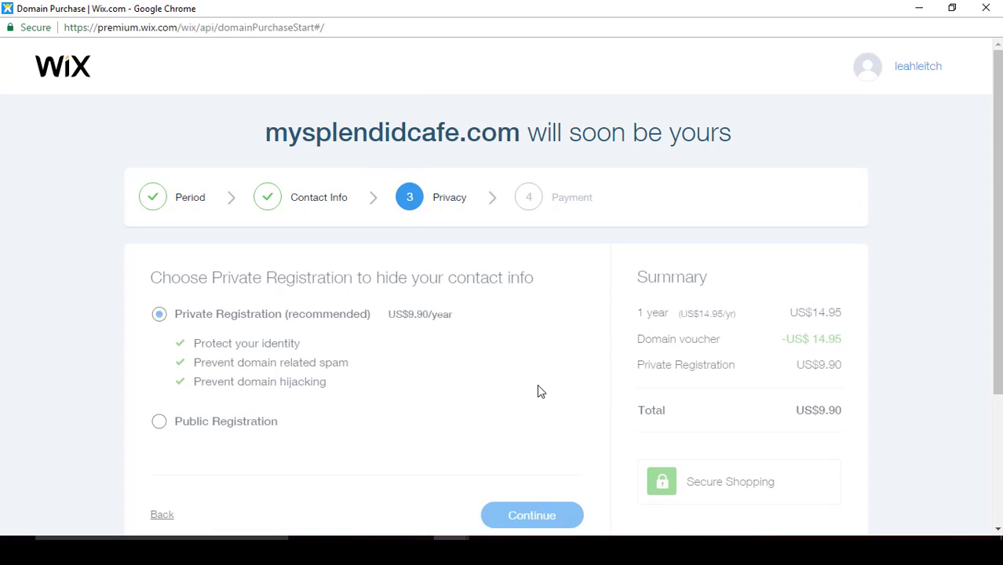
Keep Private Registration for the domain and submit the domain purchase with the saved card
scroll(538, 385, down, 1)
scroll(540, 391, down, 1)
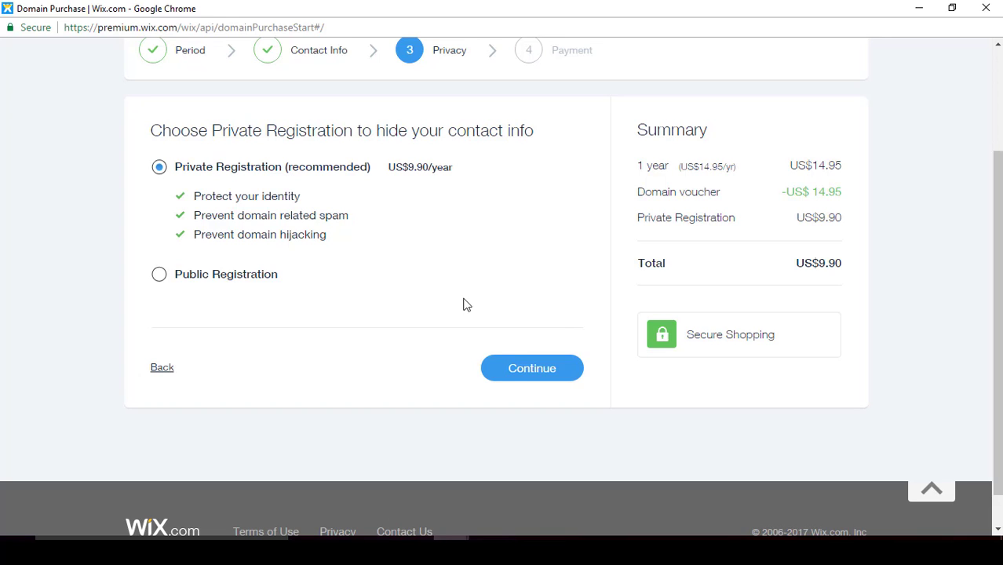
click(520, 373)
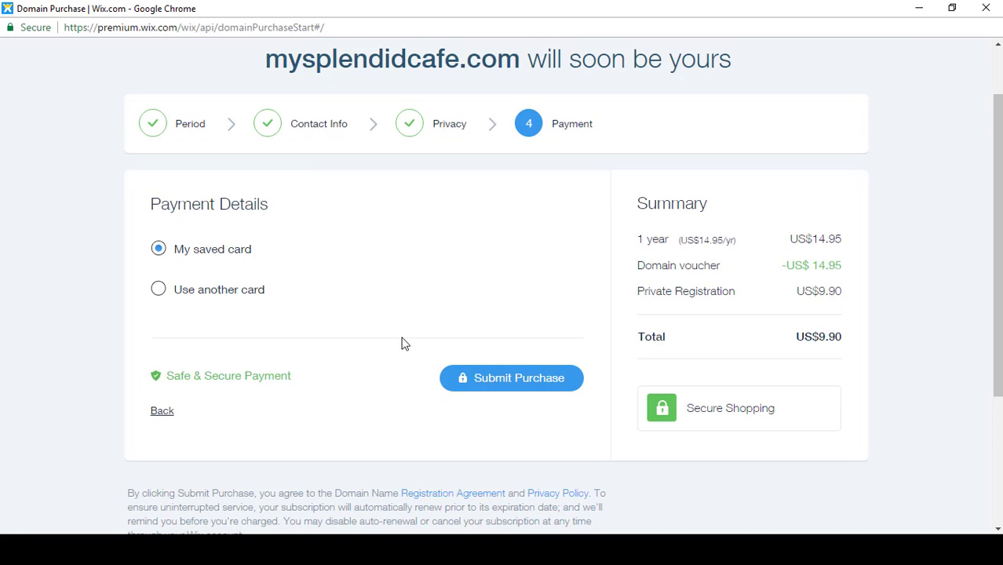
click(529, 380)
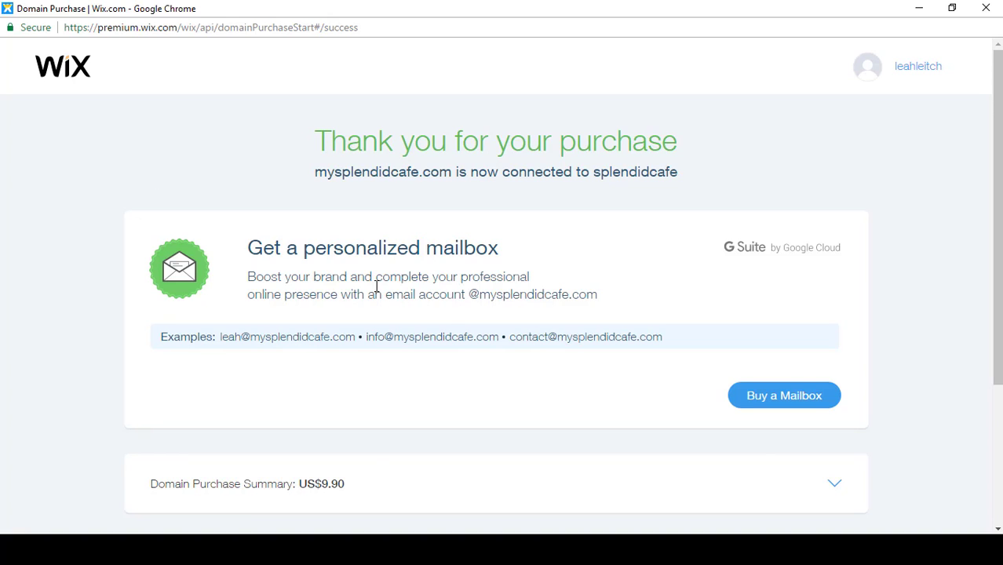
Start buying a personalized mailbox for mysplendidcafe.com and set the quantity to 1 on the Yearly Plan
click(786, 397)
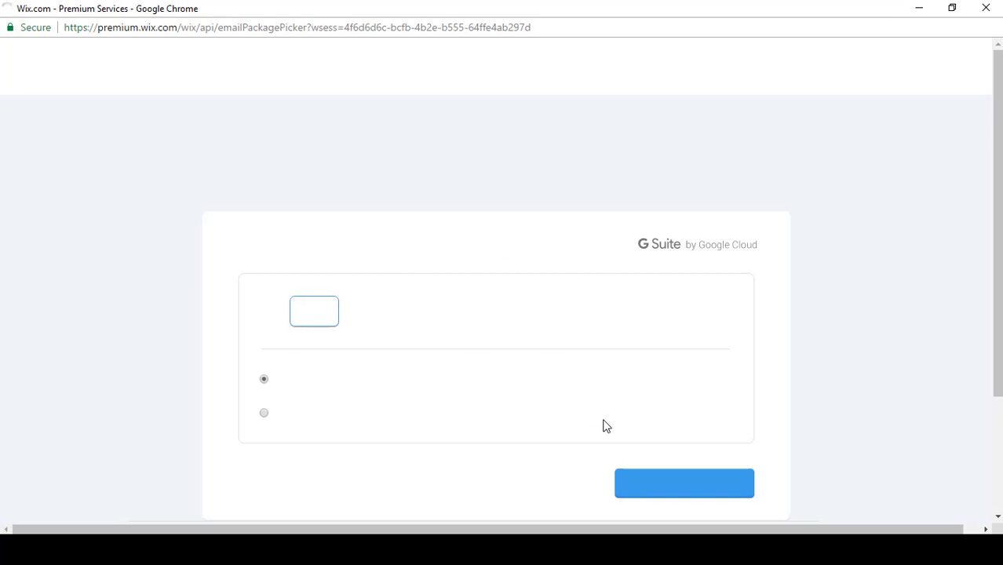
scroll(604, 427, down, 1)
scroll(605, 426, down, 1)
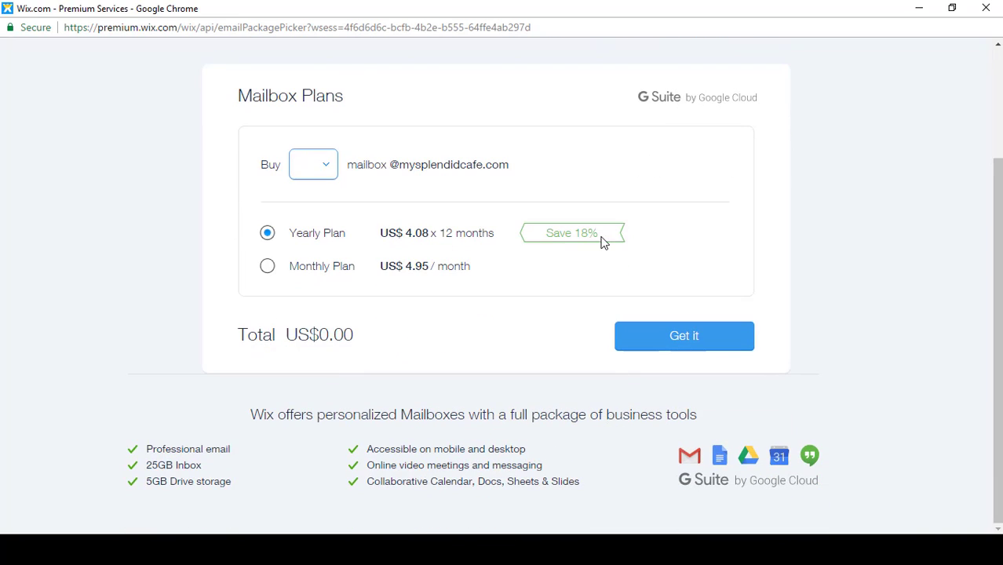
click(328, 169)
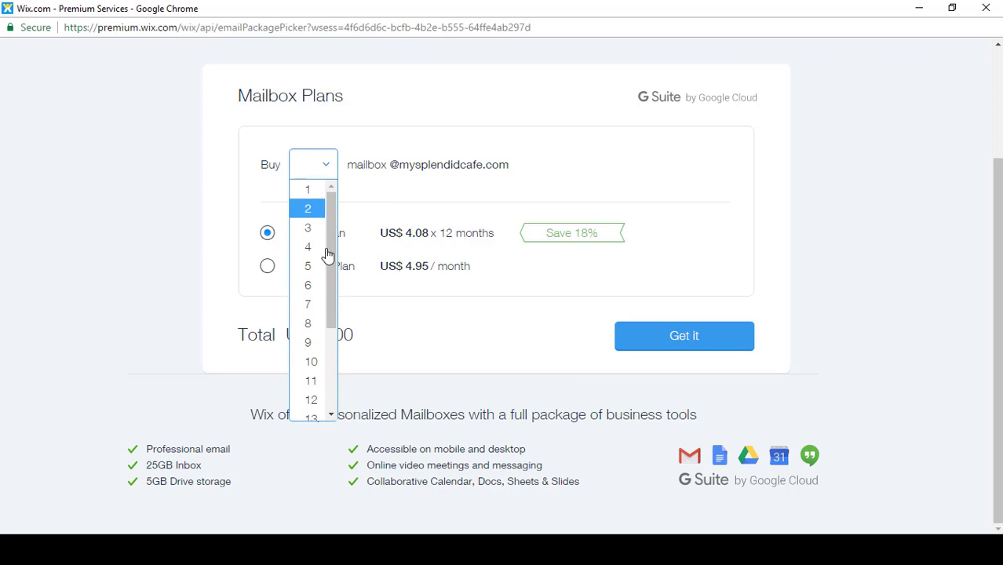
click(309, 197)
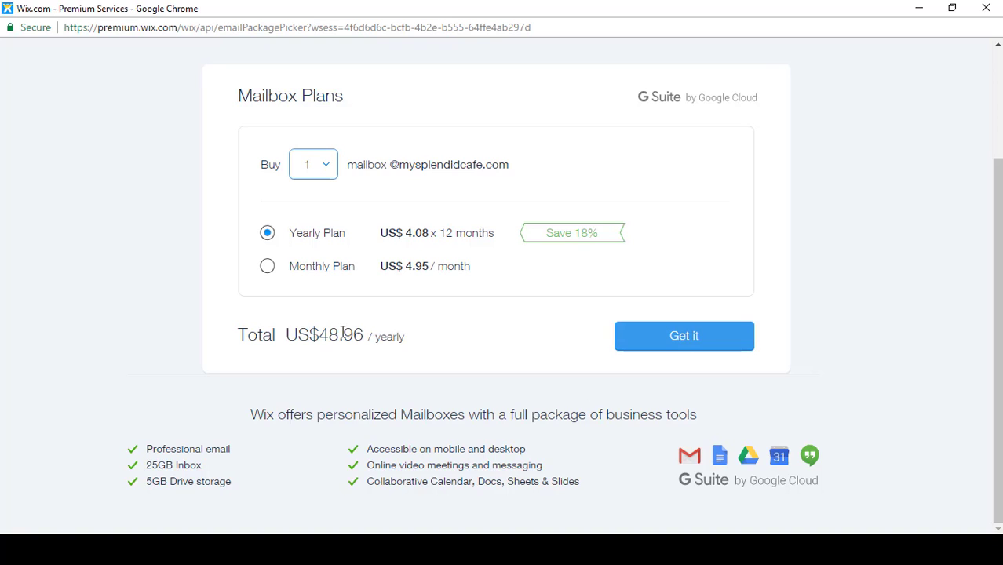
Proceed to the mailbox checkout and submit the purchase with the saved card
click(680, 340)
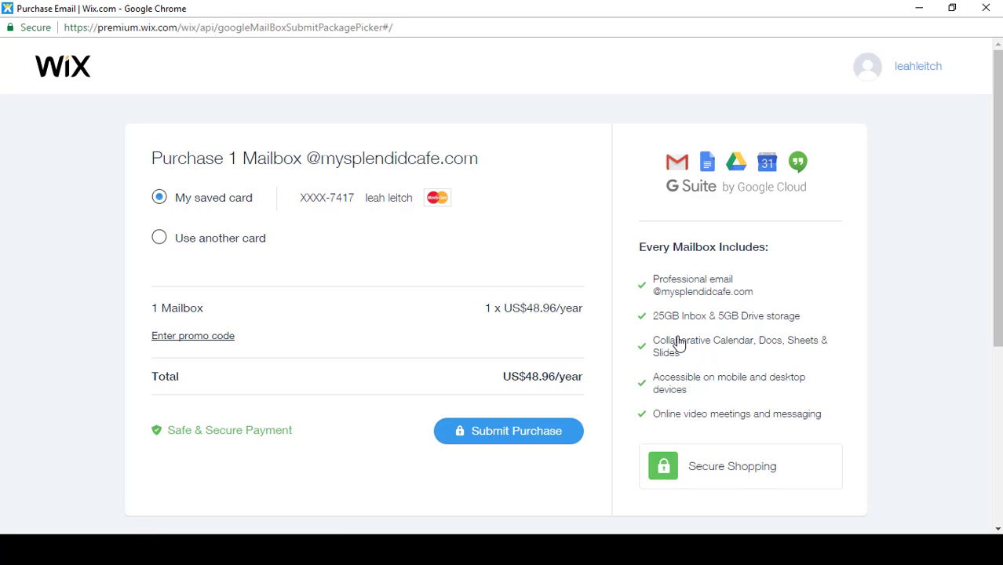
scroll(679, 343, down, 1)
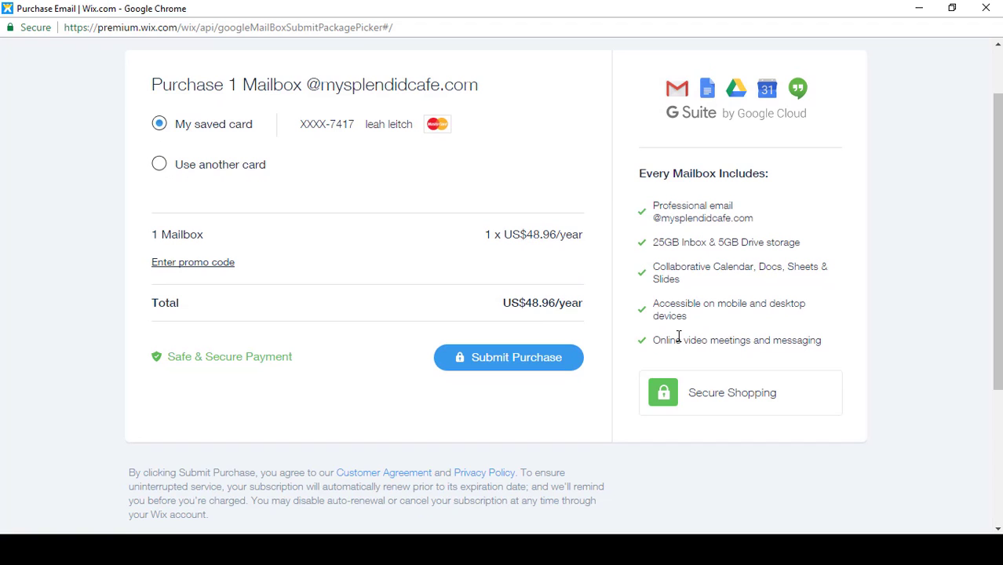
click(496, 359)
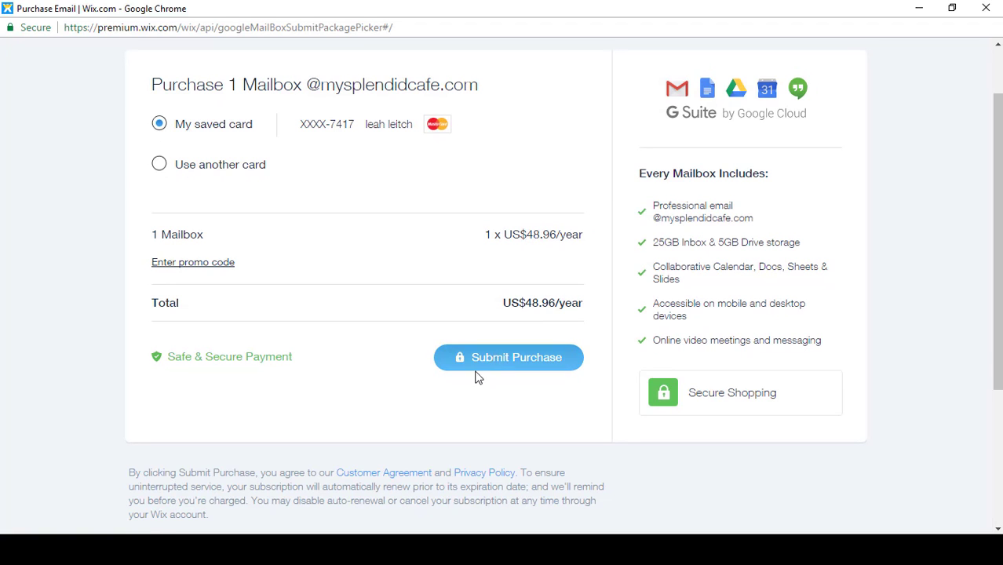